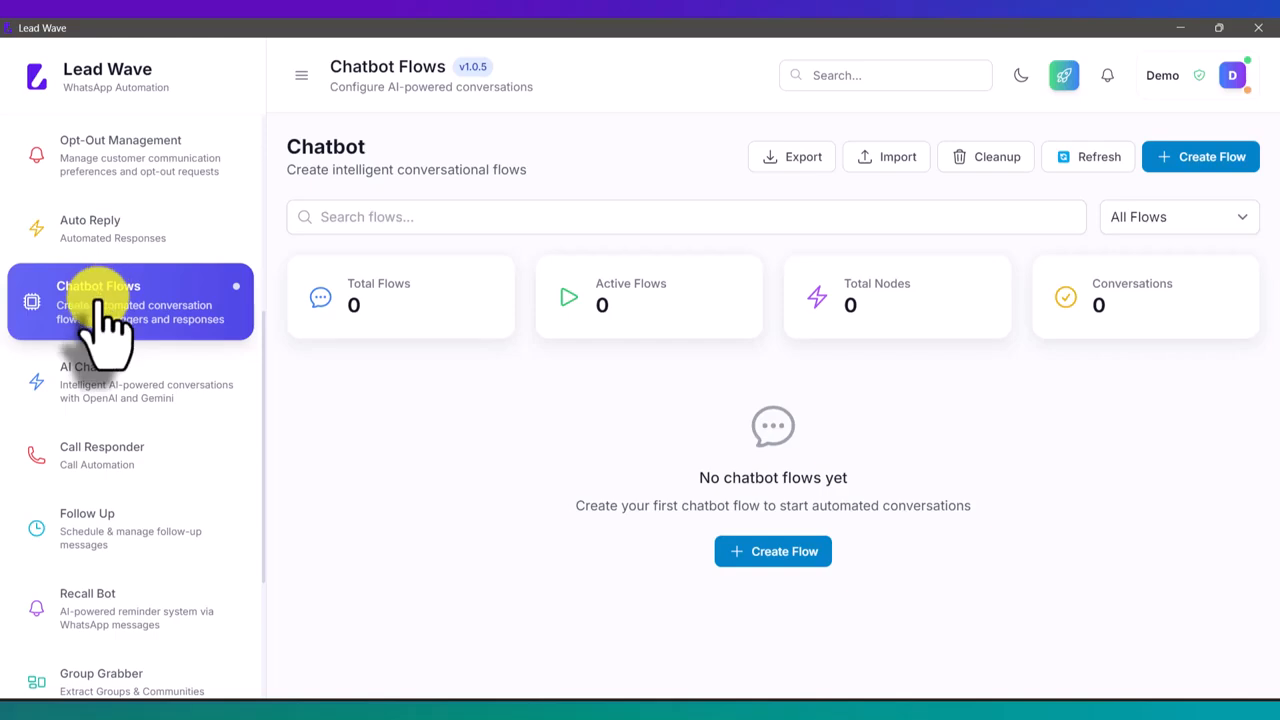
Start a new chatbot flow named Test and assign it the Test WhatsApp session
{"action": "left_click", "coordinate": [1207, 160]}
{"action": "left_click", "coordinate": [530, 228]}
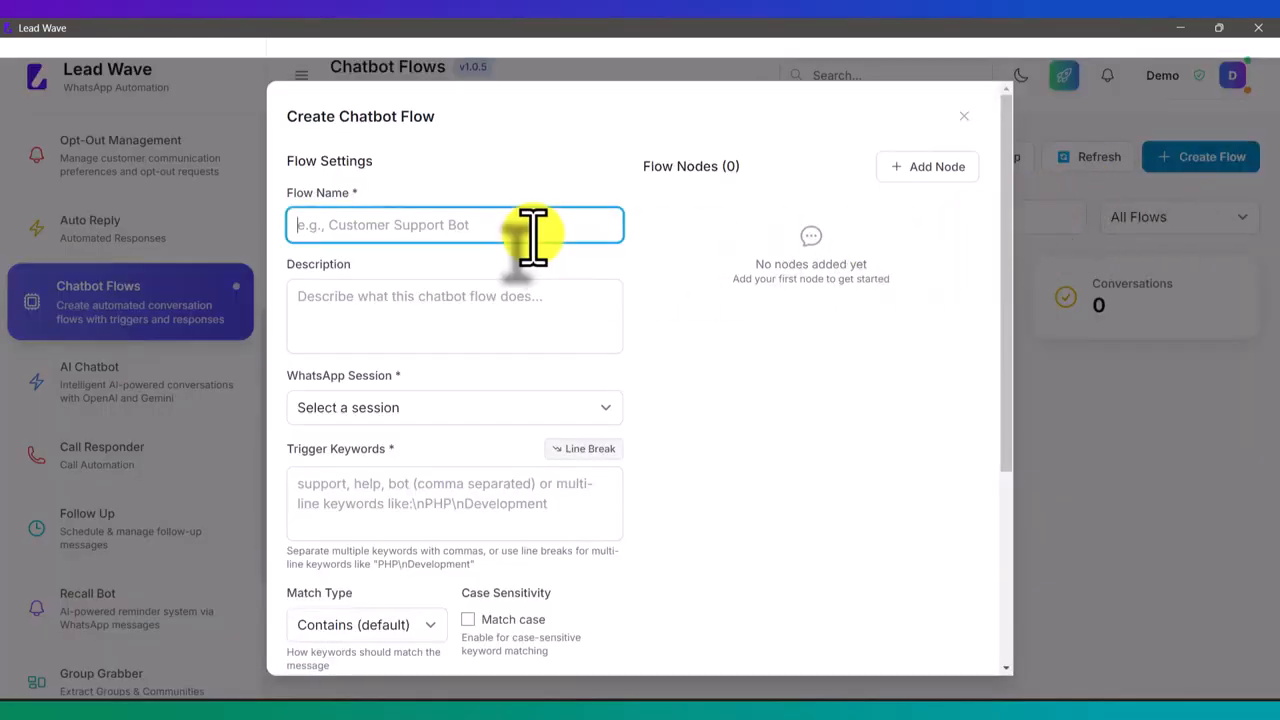
{"action": "type", "text": "Test"}
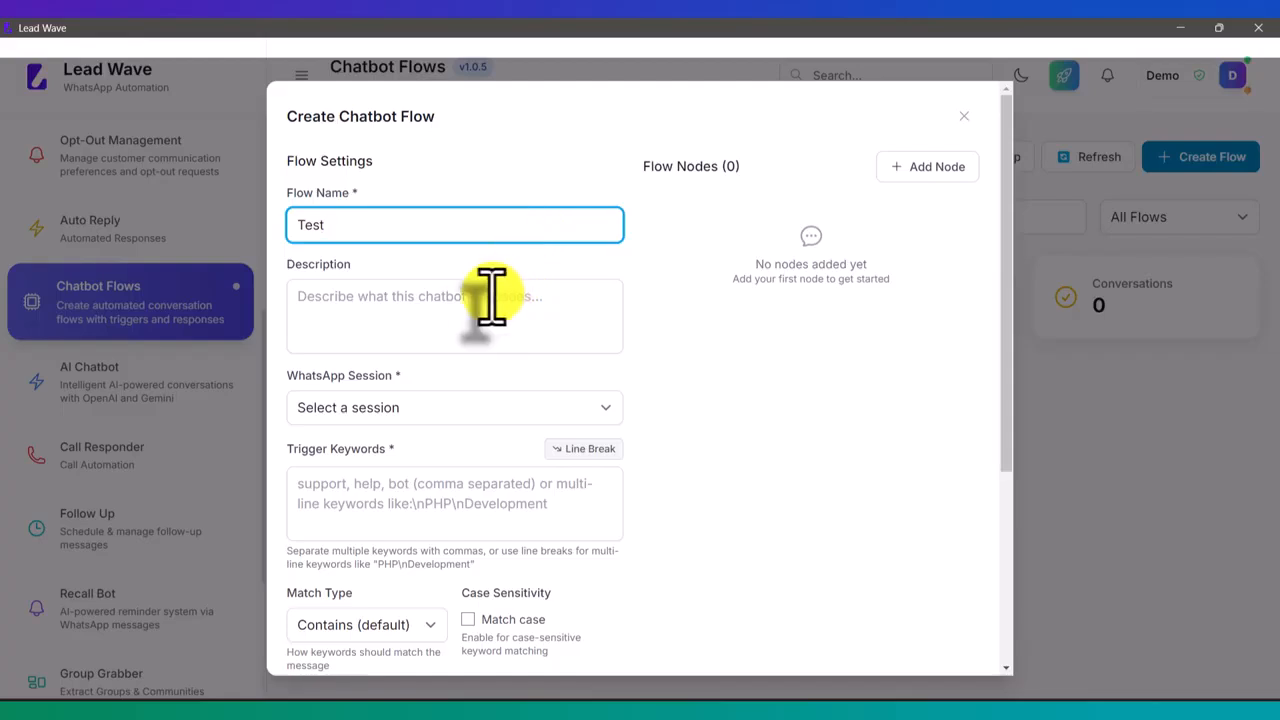
{"action": "left_click", "coordinate": [466, 310]}
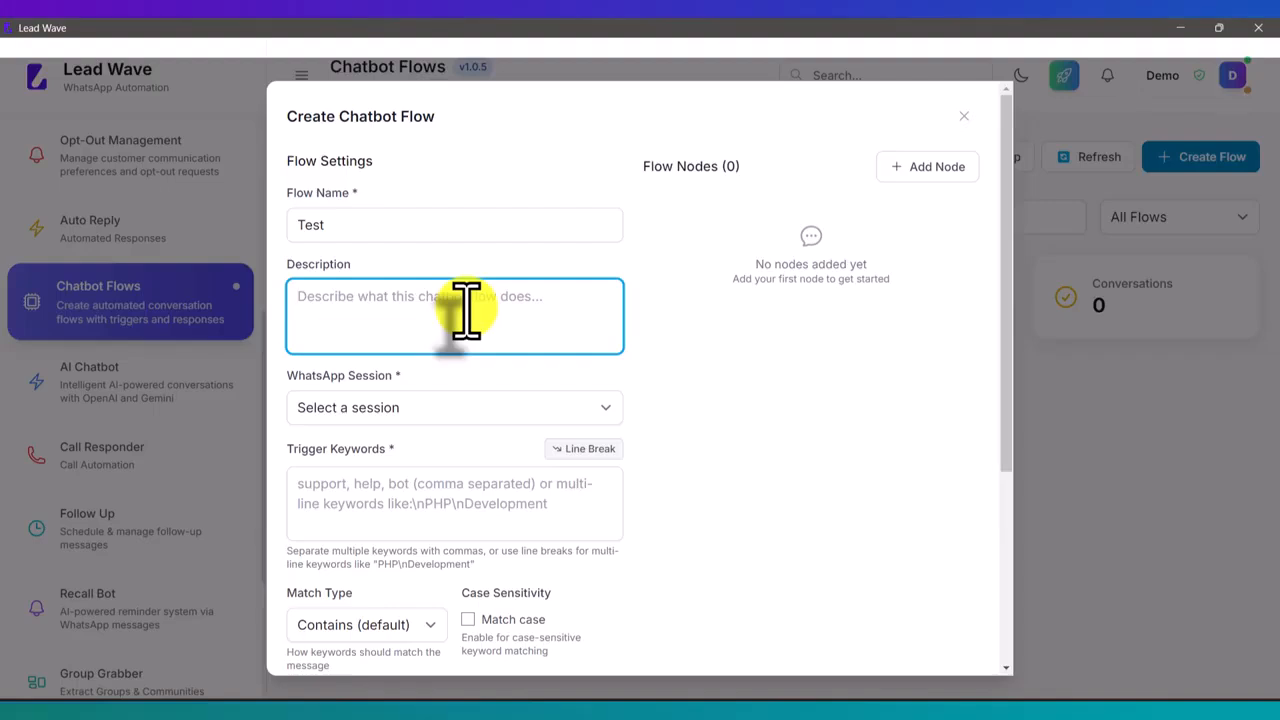
{"action": "left_click", "coordinate": [398, 412]}
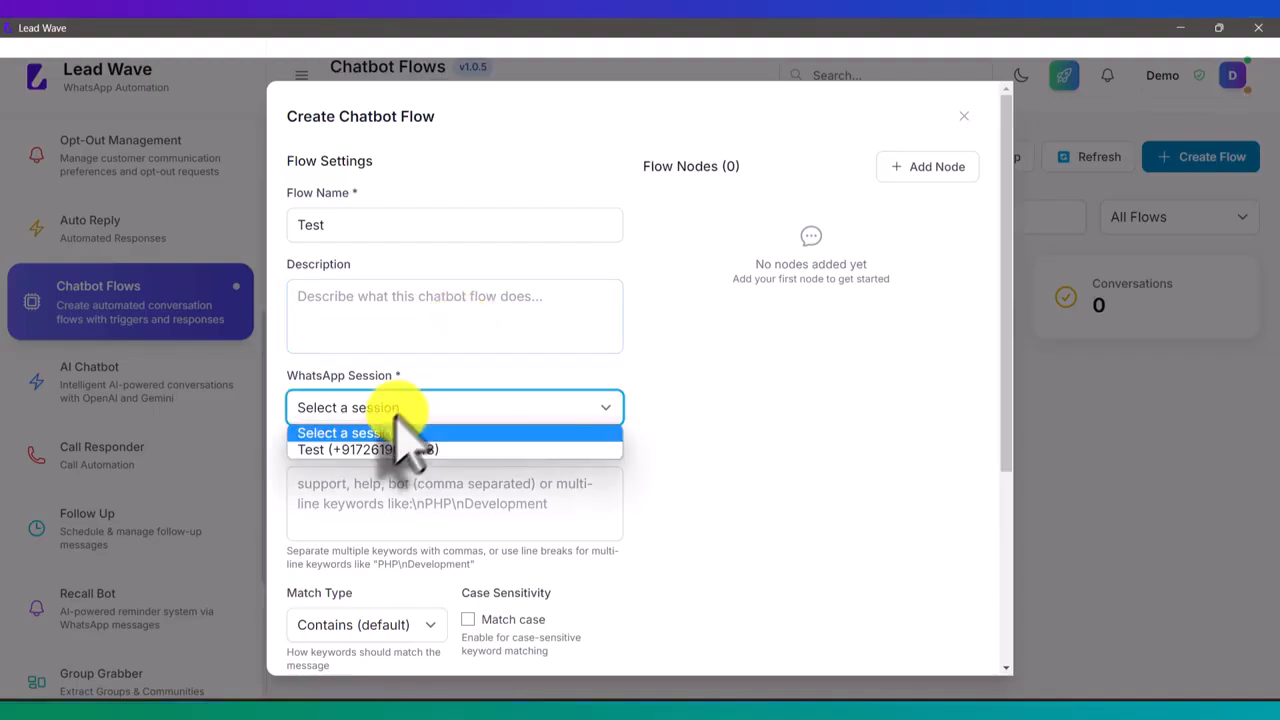
{"action": "left_click", "coordinate": [372, 449]}
Enter help as the trigger keyword for the flow
{"action": "left_click", "coordinate": [388, 492]}
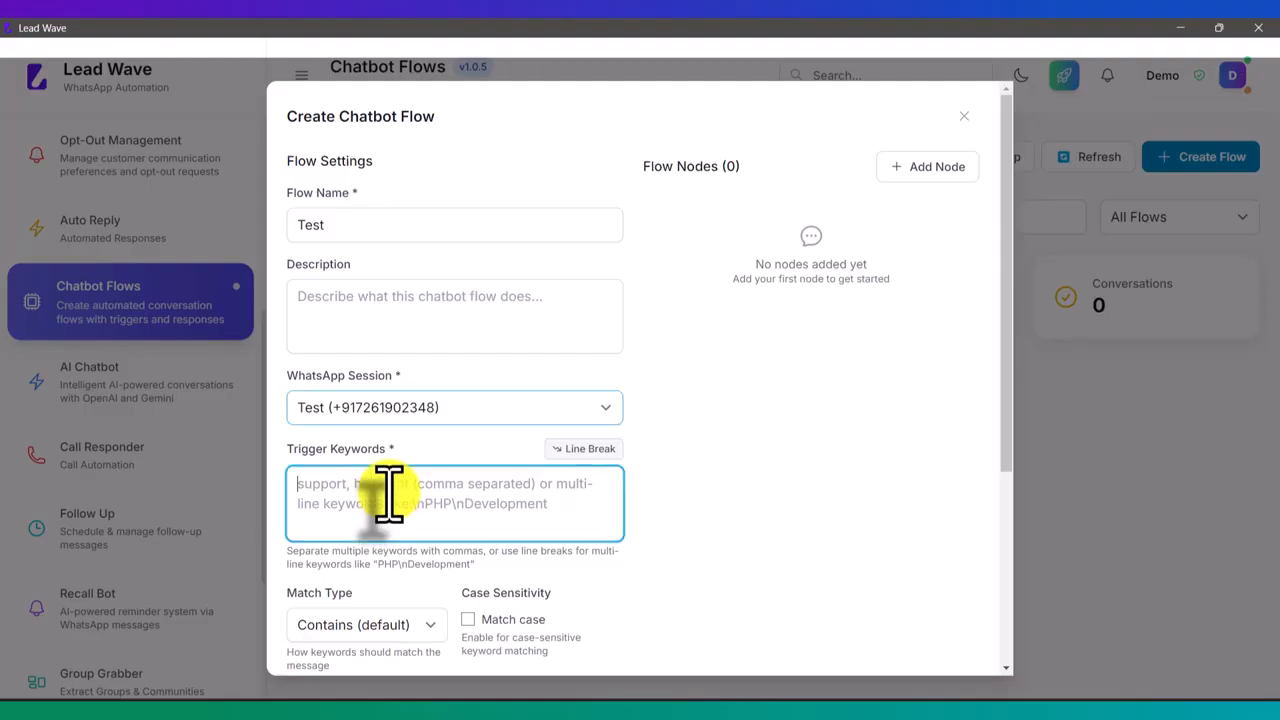
{"action": "type", "text": "h"}
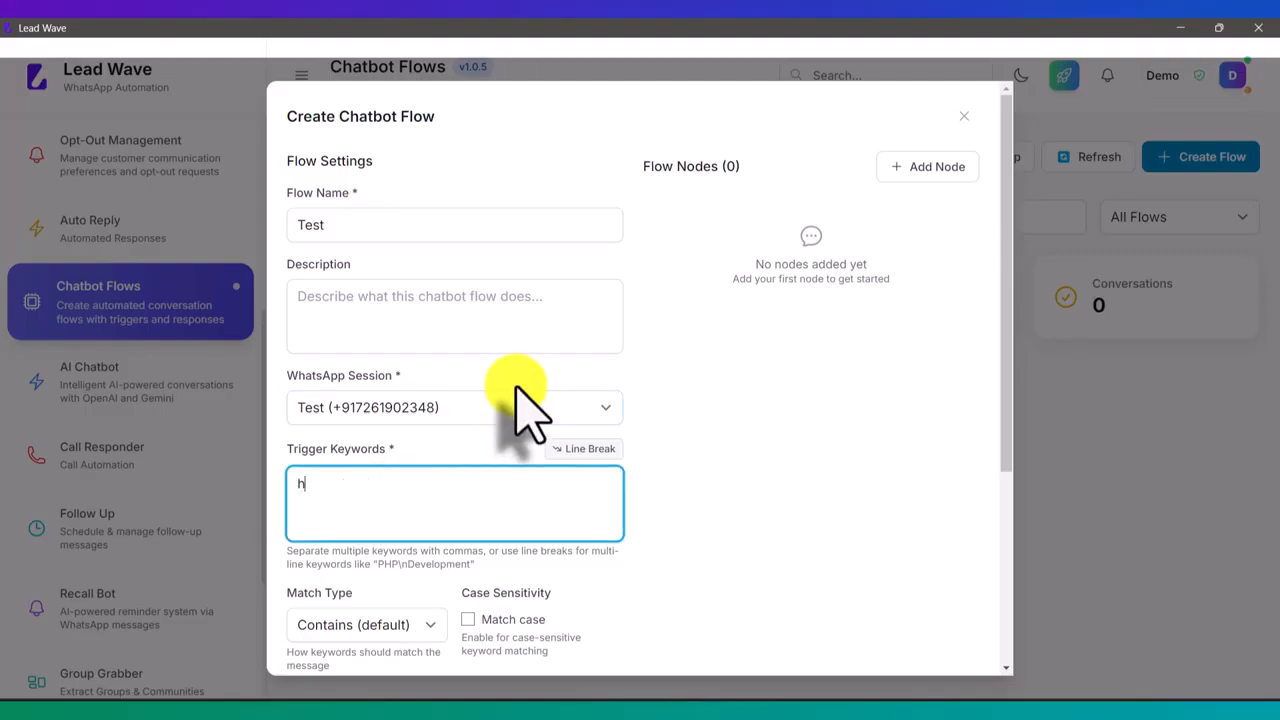
{"action": "type", "text": "elp"}
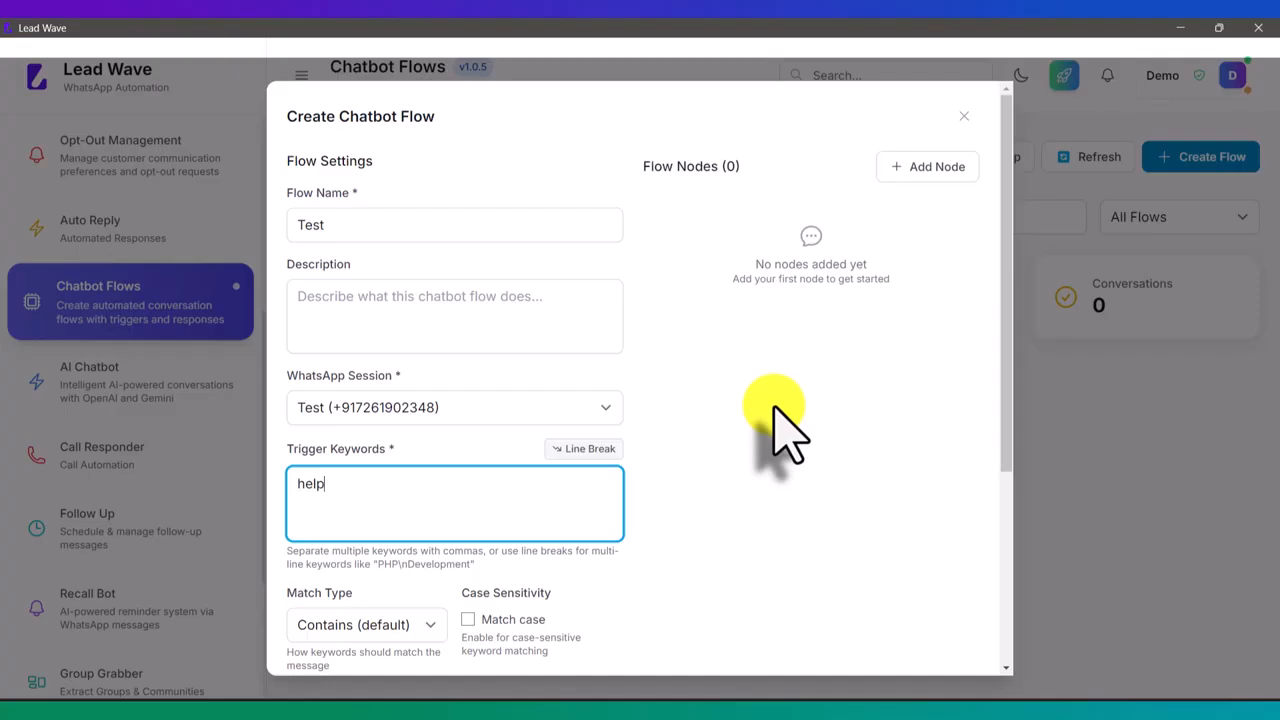
Change the trigger keyword to Help and enable case-sensitive keyword matching
{"action": "scroll", "coordinate": [770, 410], "scroll_direction": "down", "scroll_amount": 1}
{"action": "scroll", "coordinate": [695, 415], "scroll_direction": "down", "scroll_amount": 2}
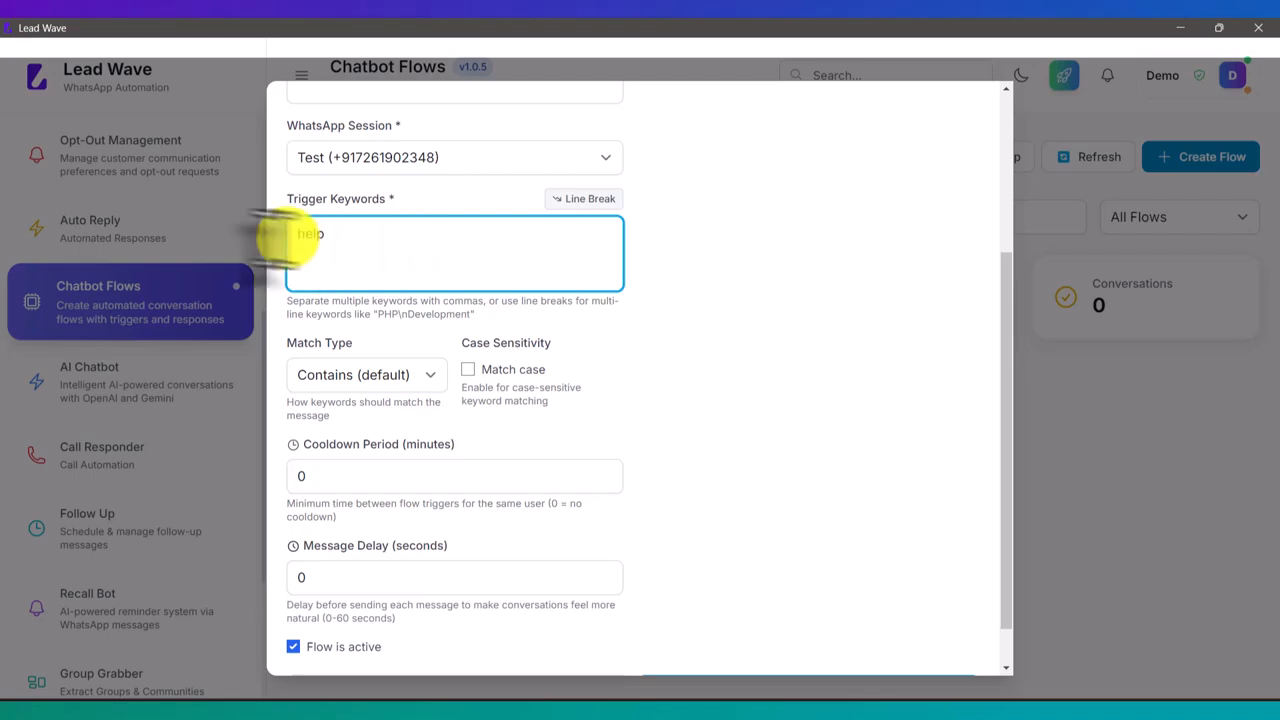
{"action": "double_click", "coordinate": [305, 235]}
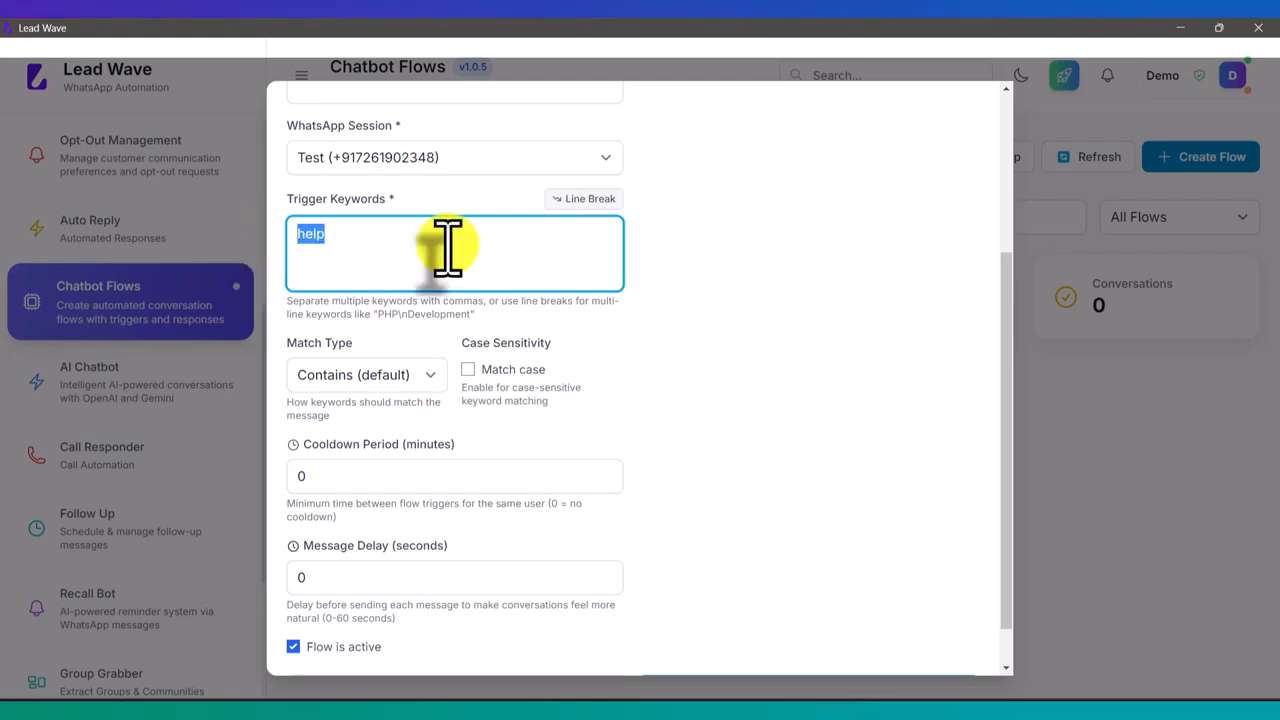
{"action": "type", "text": "Help"}
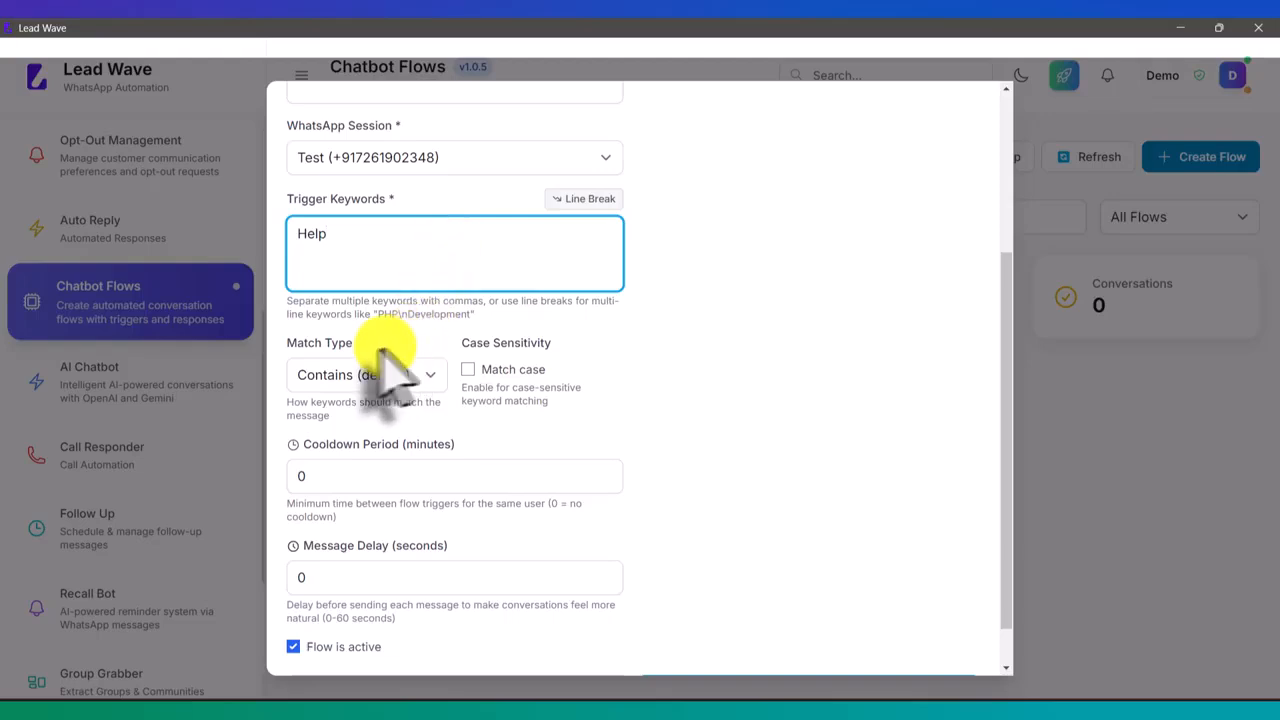
{"action": "left_click", "coordinate": [468, 370]}
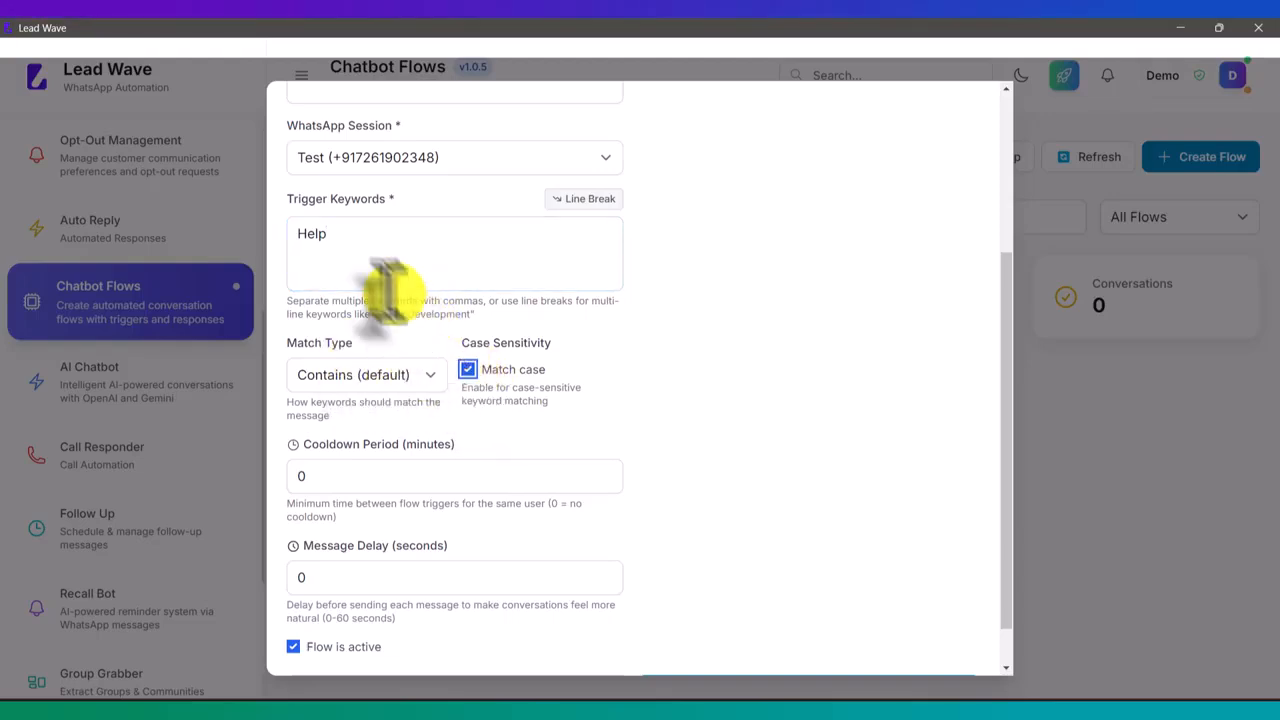
{"action": "left_click_drag", "start_coordinate": [334, 244], "coordinate": [294, 237]}
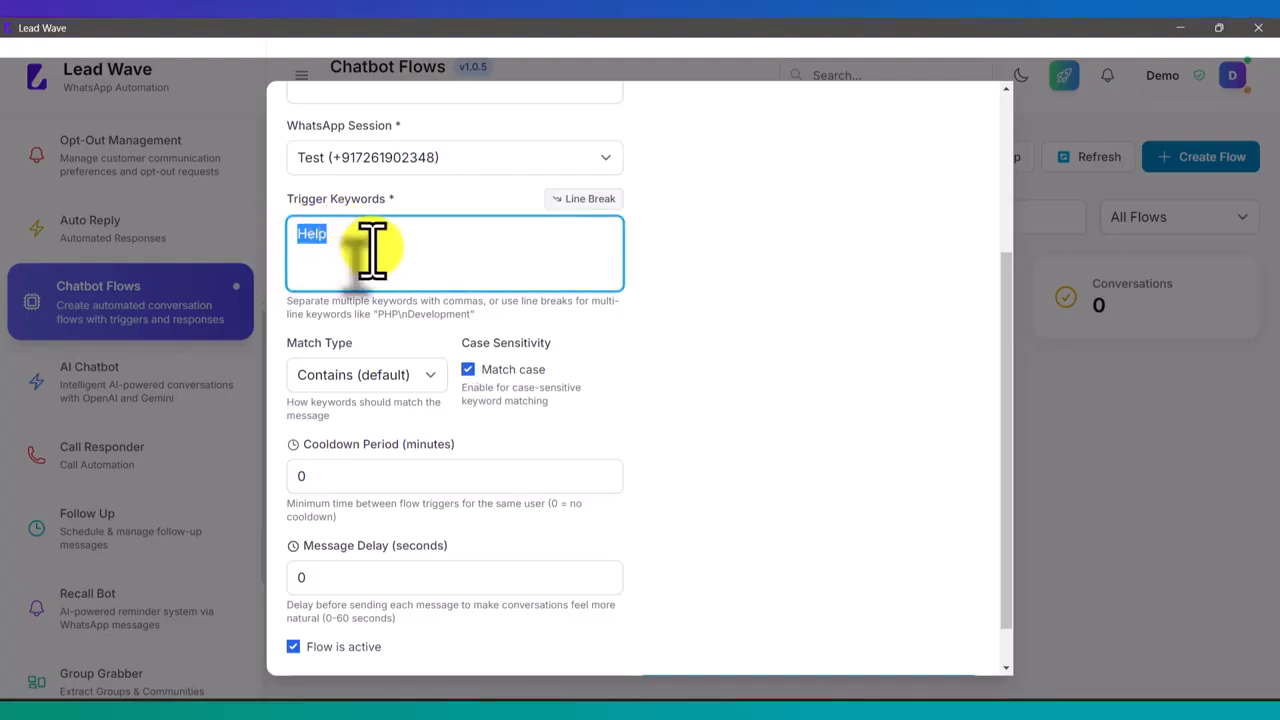
Disable case-sensitive matching and replace the trigger keyword with lowercase help
{"action": "left_click", "coordinate": [467, 370]}
{"action": "left_click_drag", "start_coordinate": [366, 258], "coordinate": [229, 229]}
{"action": "type", "text": "h"}
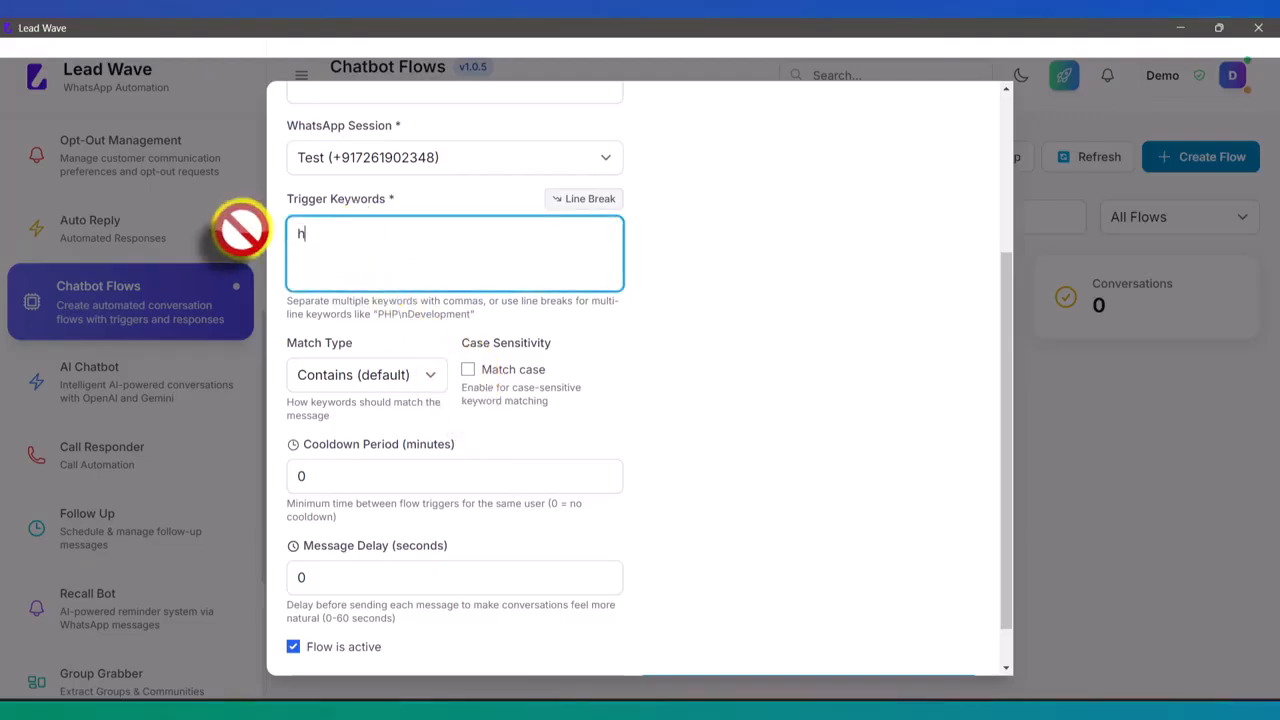
{"action": "type", "text": "elp"}
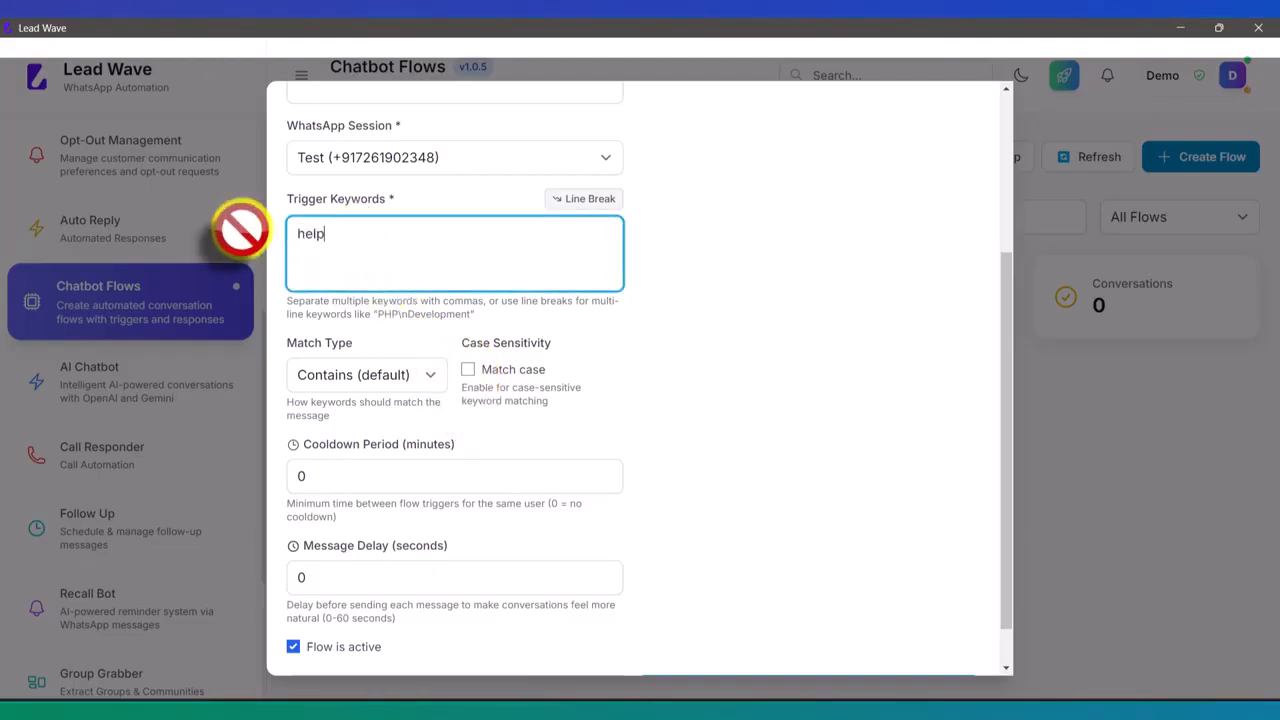
Keep the keyword match type at Contains (default) and set the message delay to 5 seconds
{"action": "left_click", "coordinate": [388, 376]}
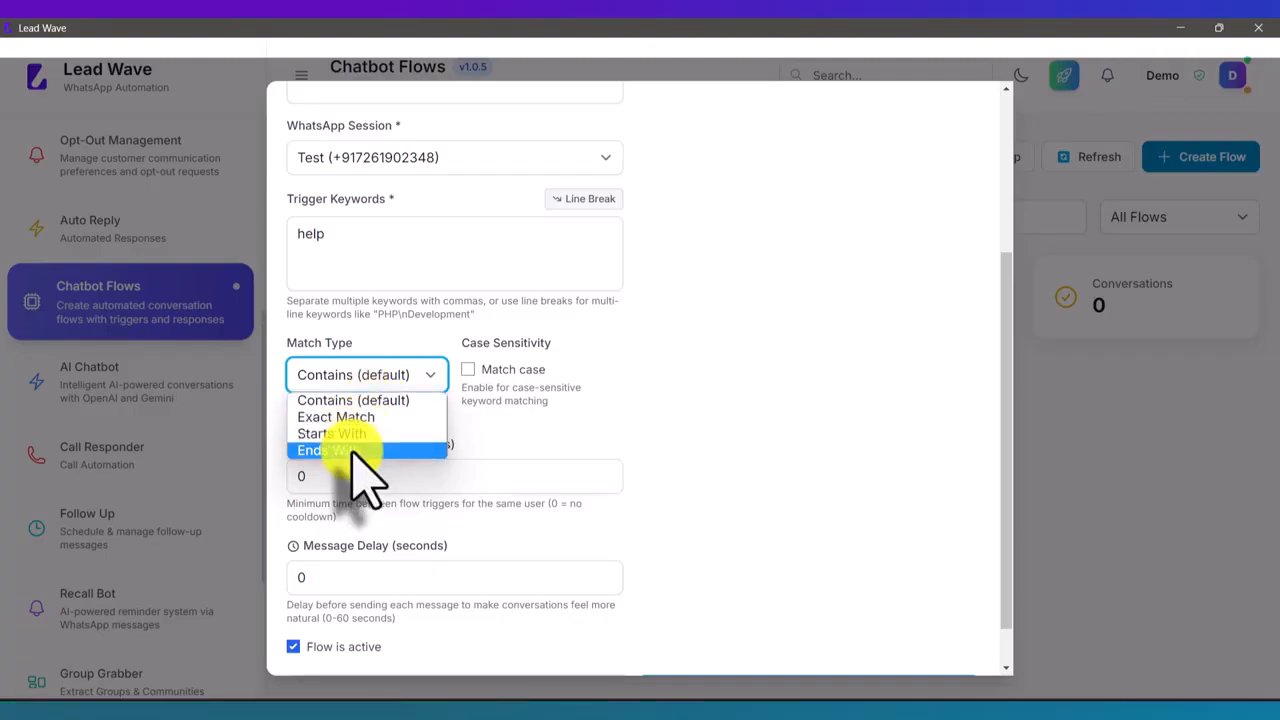
{"action": "left_click", "coordinate": [357, 402]}
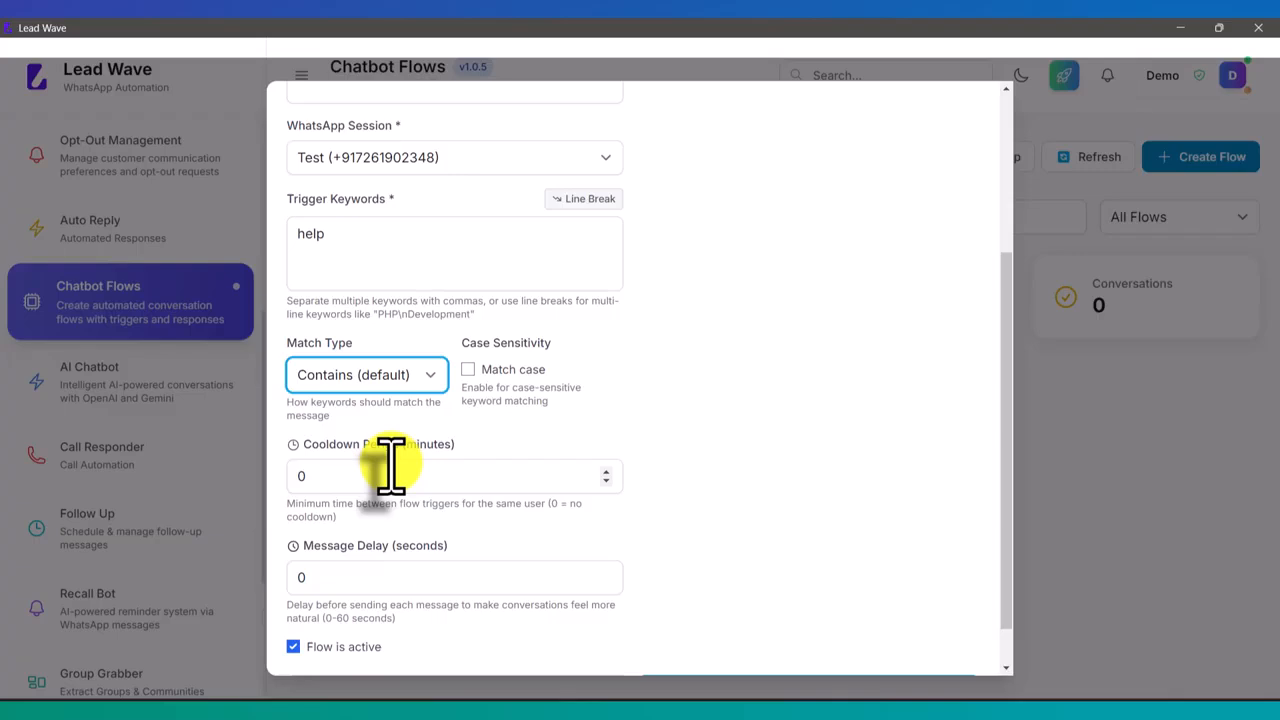
{"action": "left_click_drag", "start_coordinate": [340, 233], "coordinate": [293, 235]}
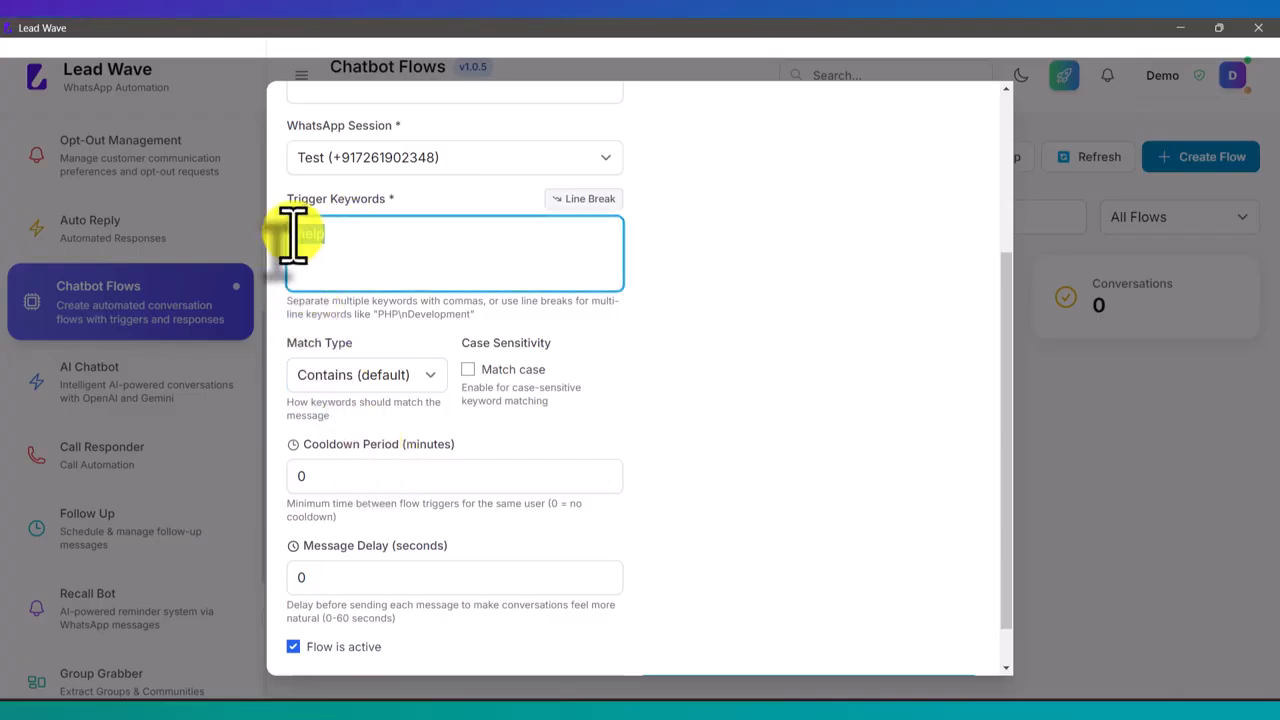
{"action": "left_click", "coordinate": [348, 483]}
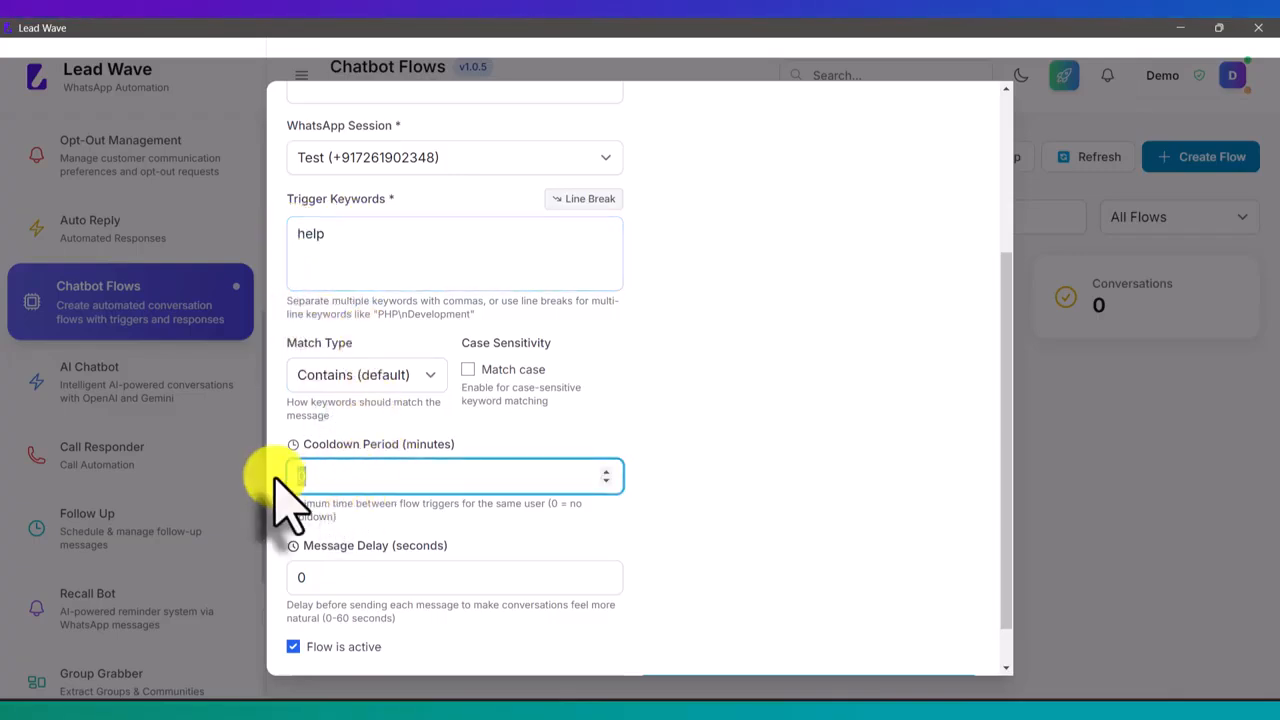
{"action": "left_click", "coordinate": [707, 385]}
{"action": "scroll", "coordinate": [707, 385], "scroll_direction": "down", "scroll_amount": 1}
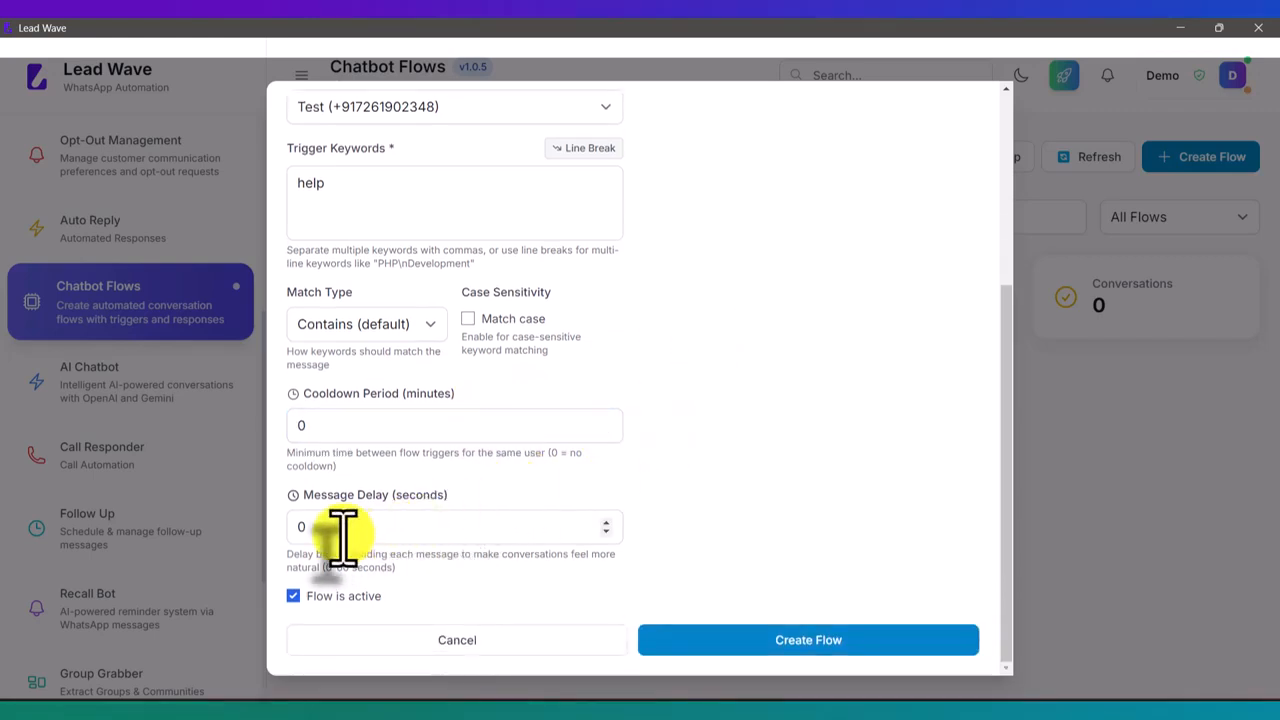
{"action": "left_click", "coordinate": [295, 527]}
{"action": "type", "text": "5"}
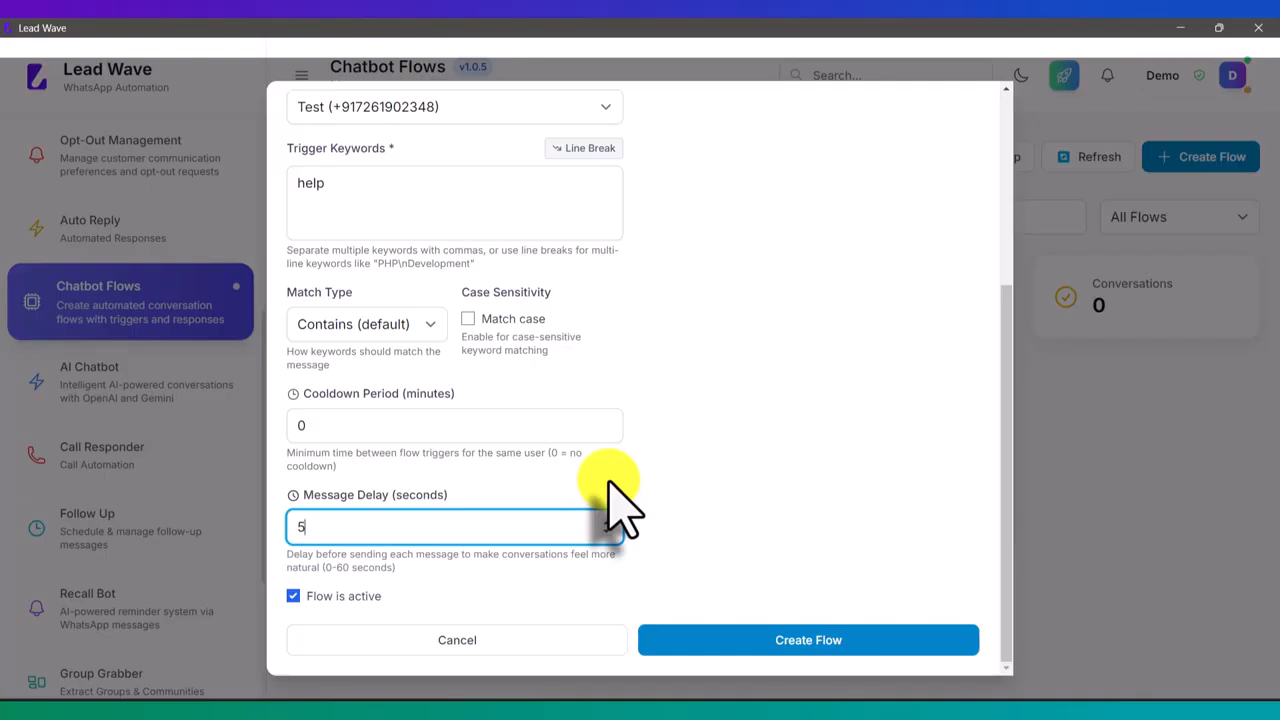
{"action": "left_click_drag", "start_coordinate": [366, 180], "coordinate": [286, 178]}
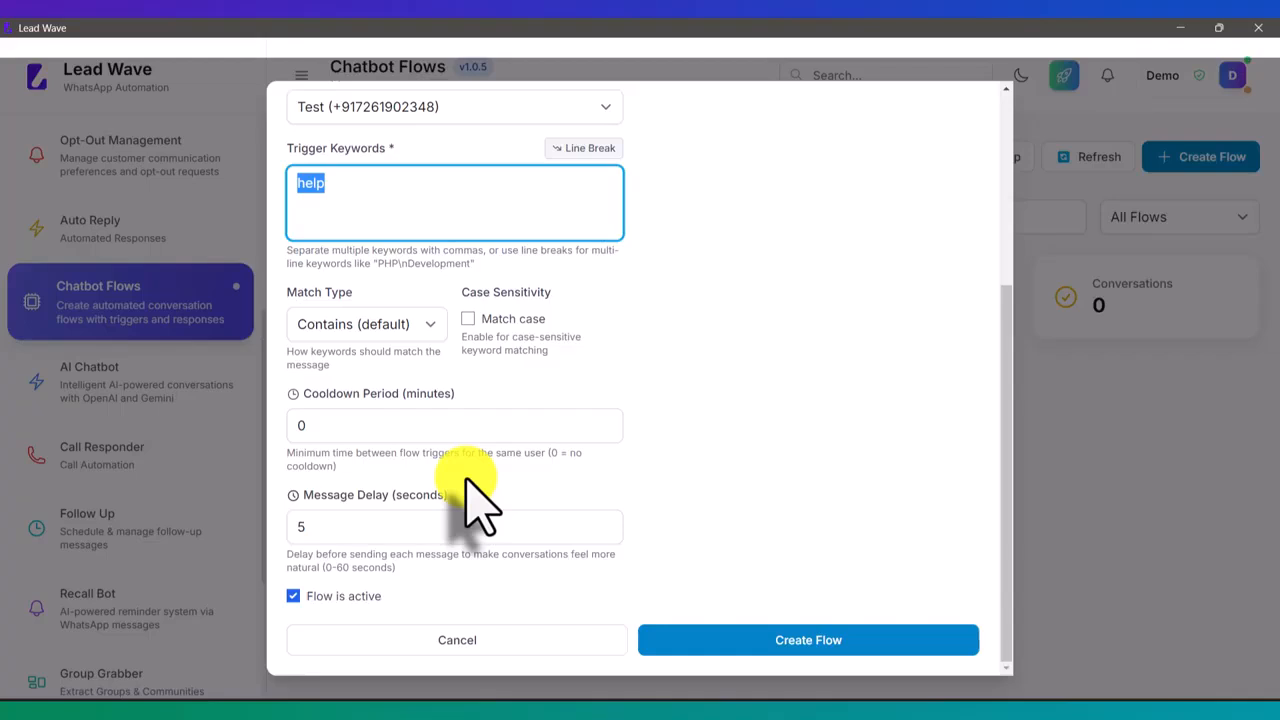
{"action": "left_click", "coordinate": [323, 524]}
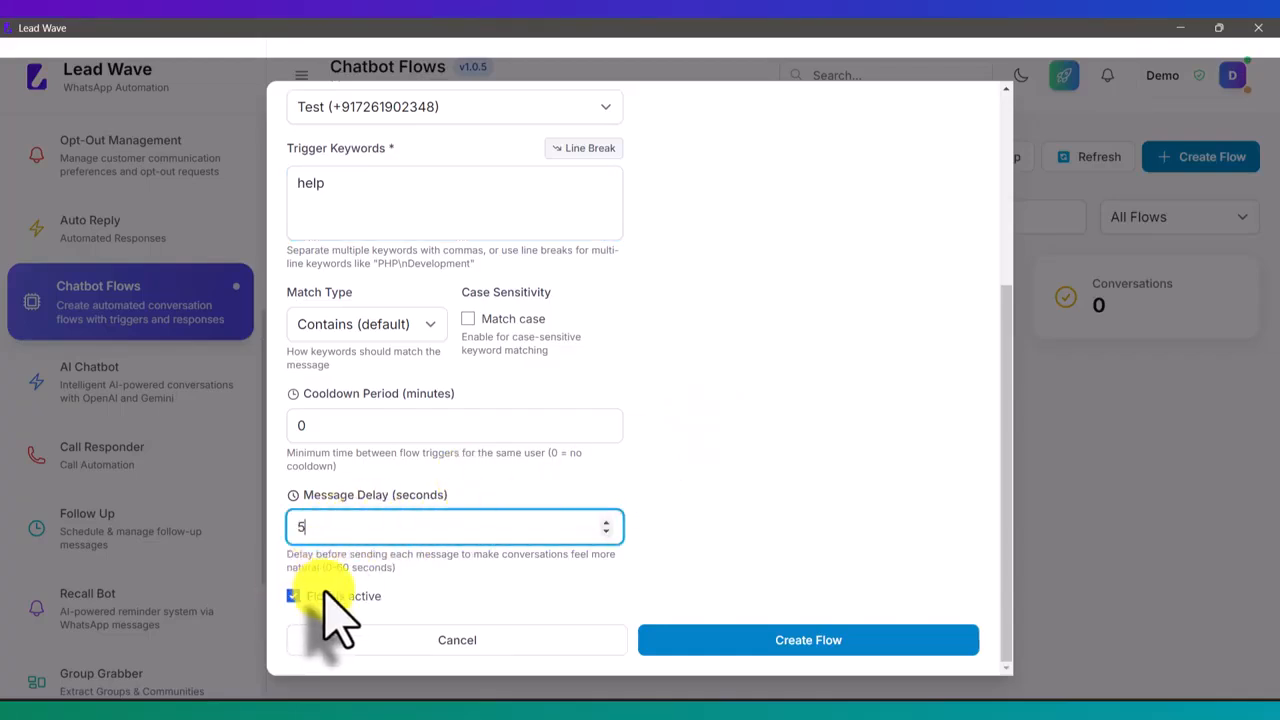
Start a new flow node of the Message type and name it Welcome
{"action": "scroll", "coordinate": [700, 400], "scroll_direction": "up", "scroll_amount": 5}
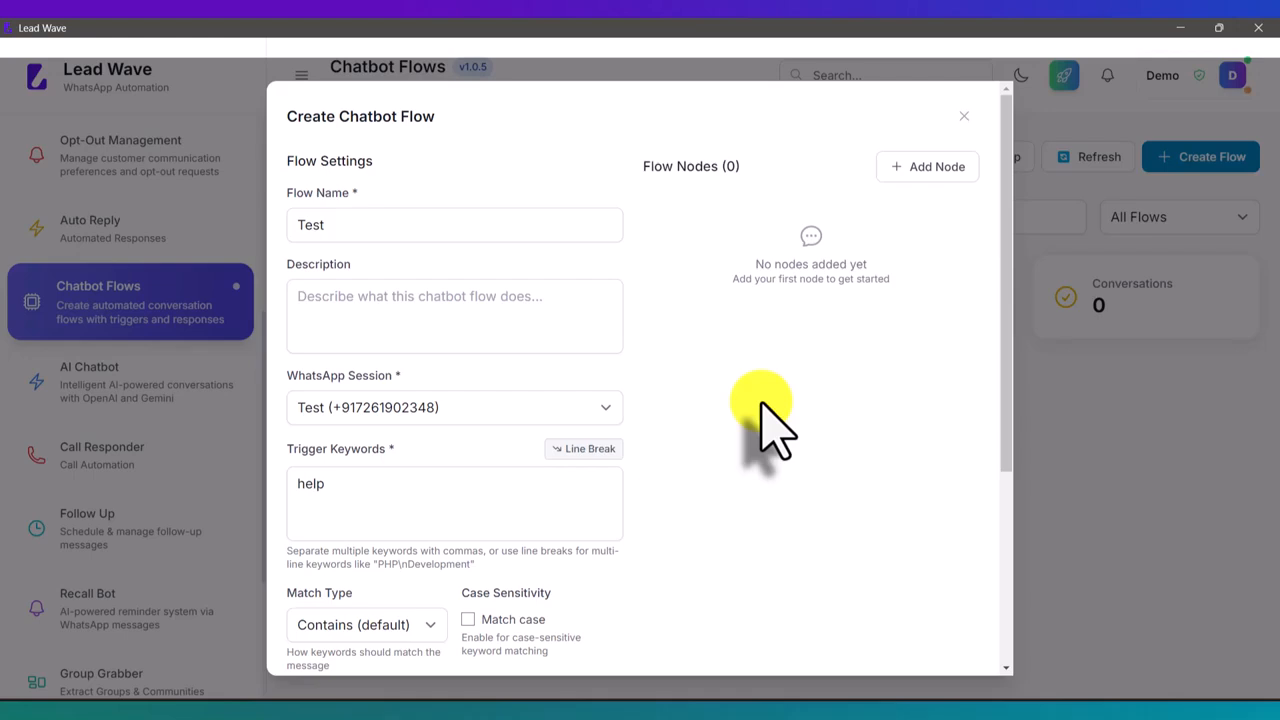
{"action": "left_click", "coordinate": [910, 172]}
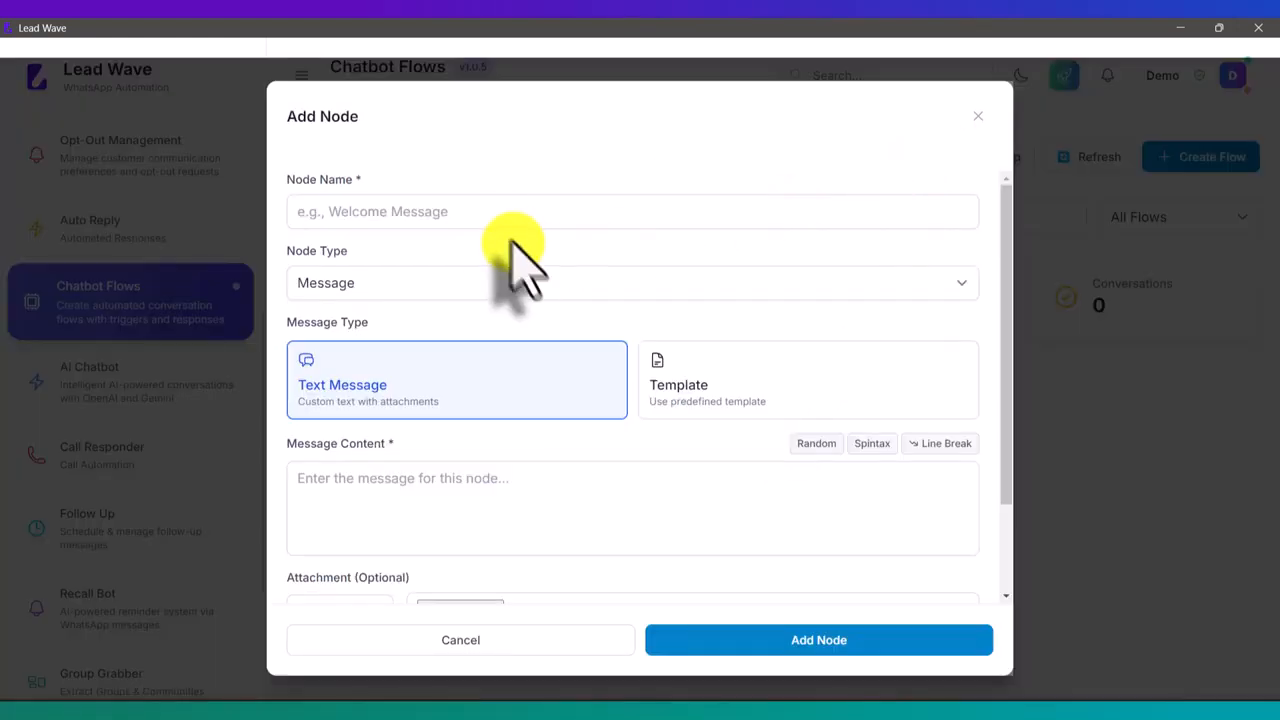
{"action": "left_click", "coordinate": [491, 212]}
{"action": "type", "text": "We"}
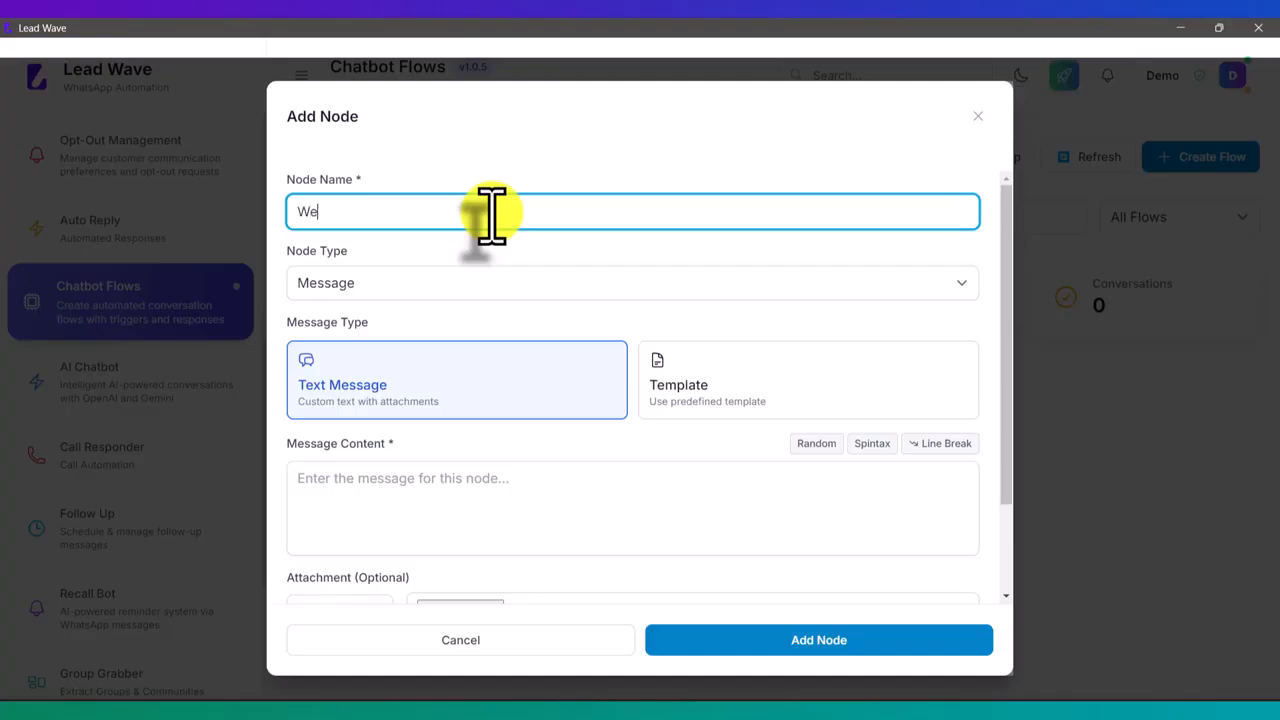
{"action": "type", "text": "lcome"}
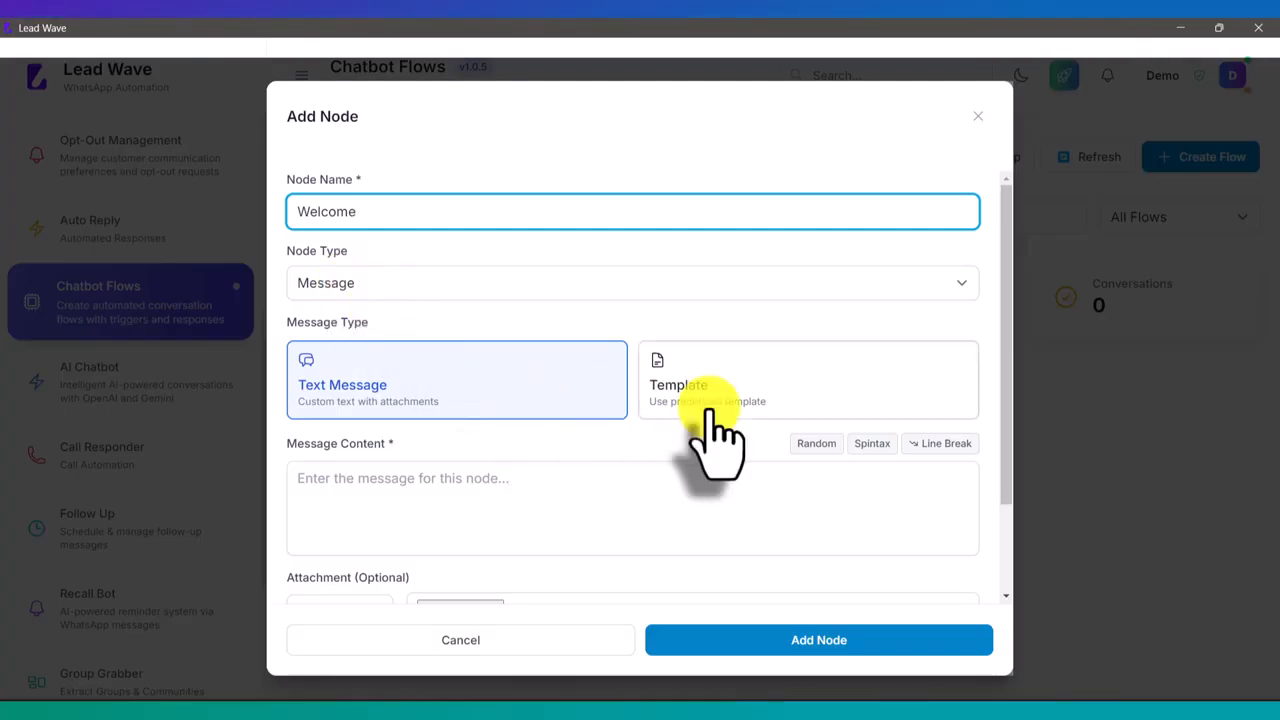
Write the node's text message "Thanks for messaging Lead Wave, how may i help you ?" and add the node to the flow
{"action": "scroll", "coordinate": [457, 423], "scroll_direction": "down", "scroll_amount": 1}
{"action": "left_click", "coordinate": [380, 409]}
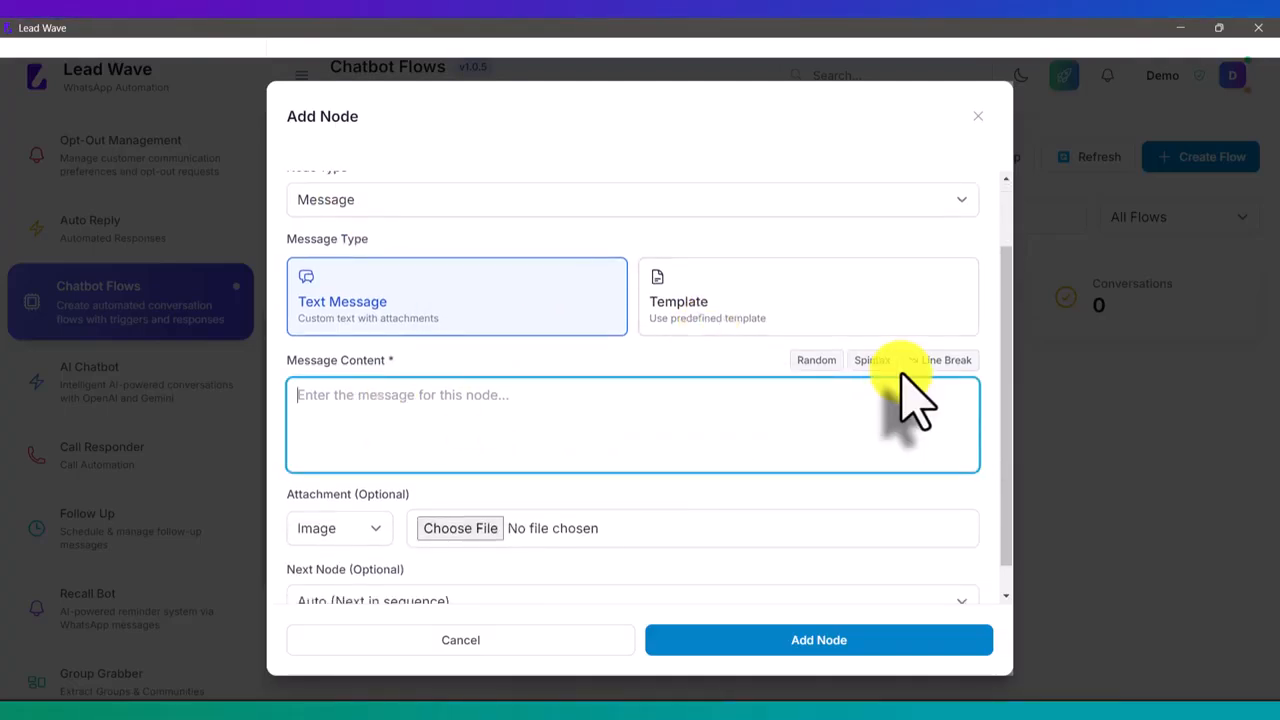
{"action": "type", "text": "Ta"}
{"action": "key", "text": "BackSpace"}
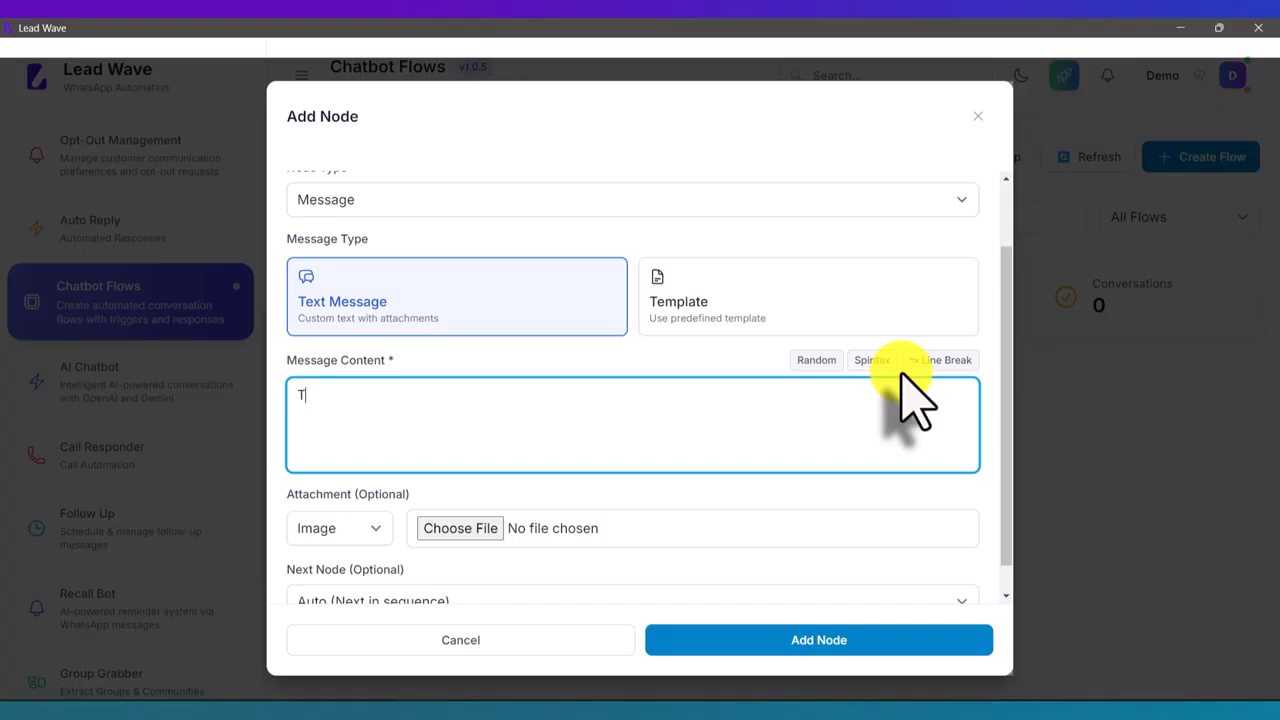
{"action": "type", "text": "hanks for message"}
{"action": "key", "text": "BackSpace"}
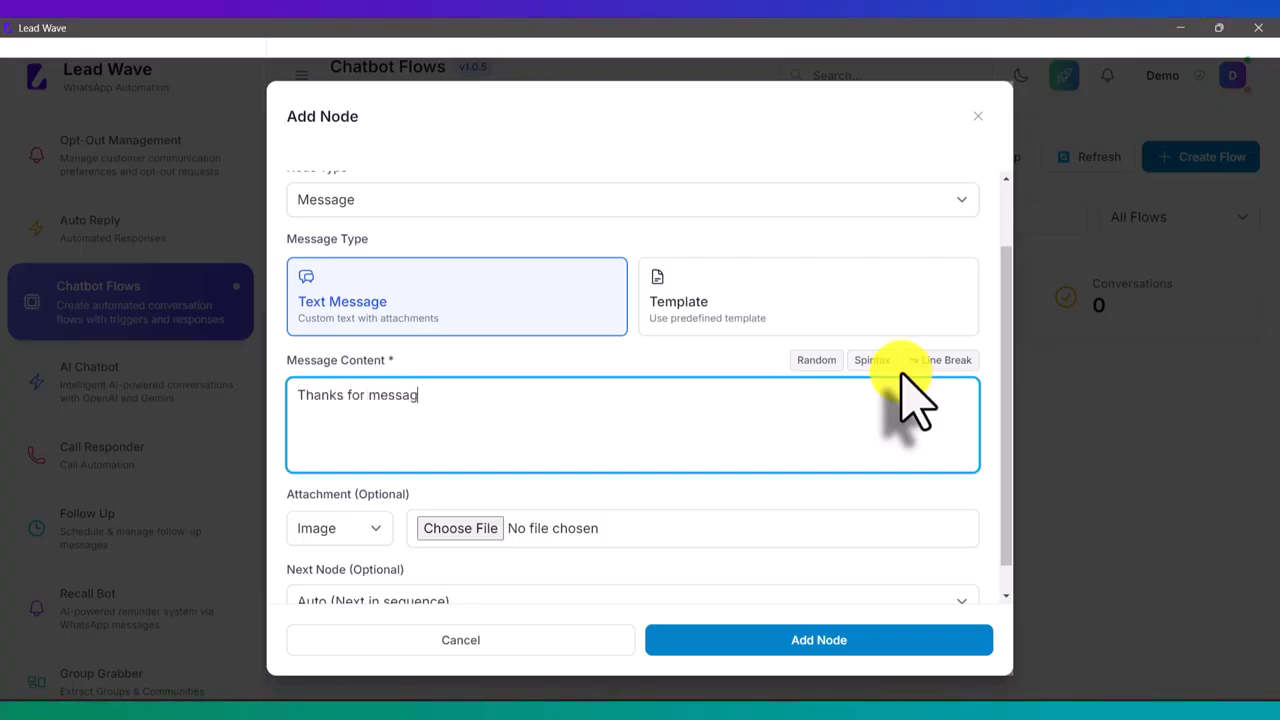
{"action": "type", "text": "ing Lead Wa"}
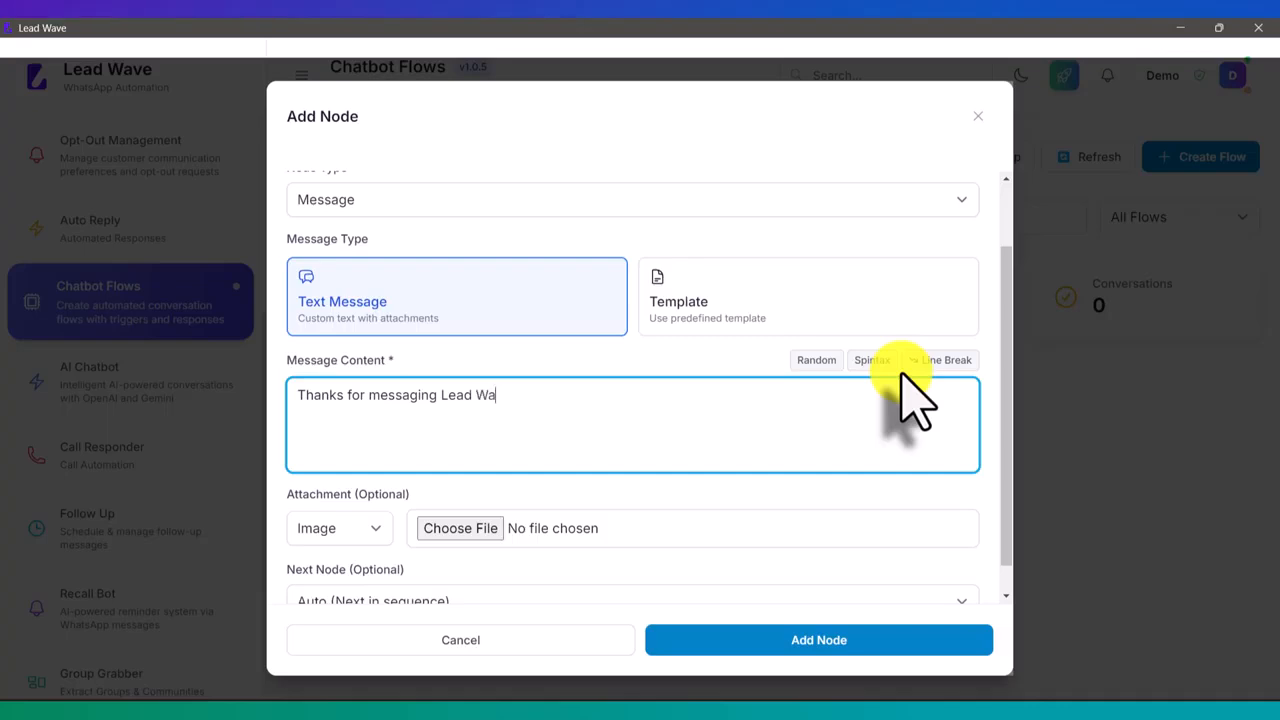
{"action": "type", "text": "ve, how"}
{"action": "key", "text": "BackSpace"}
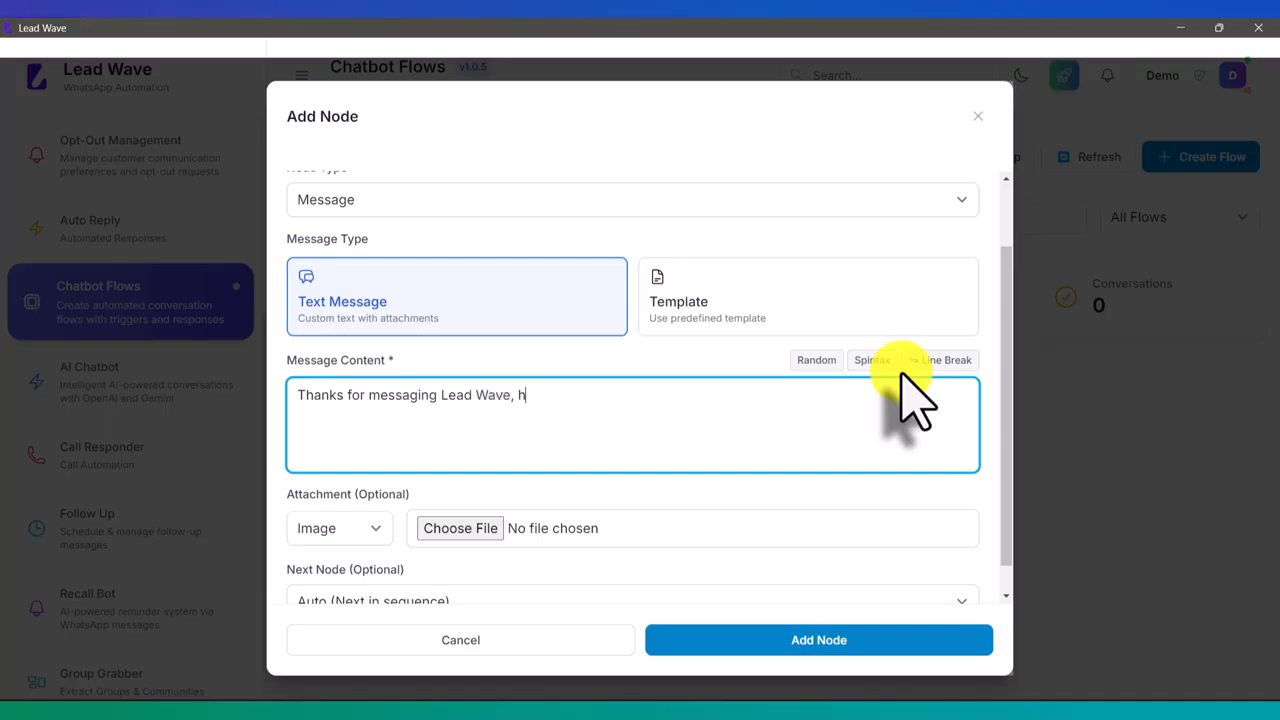
{"action": "type", "text": "ow may i help you ?"}
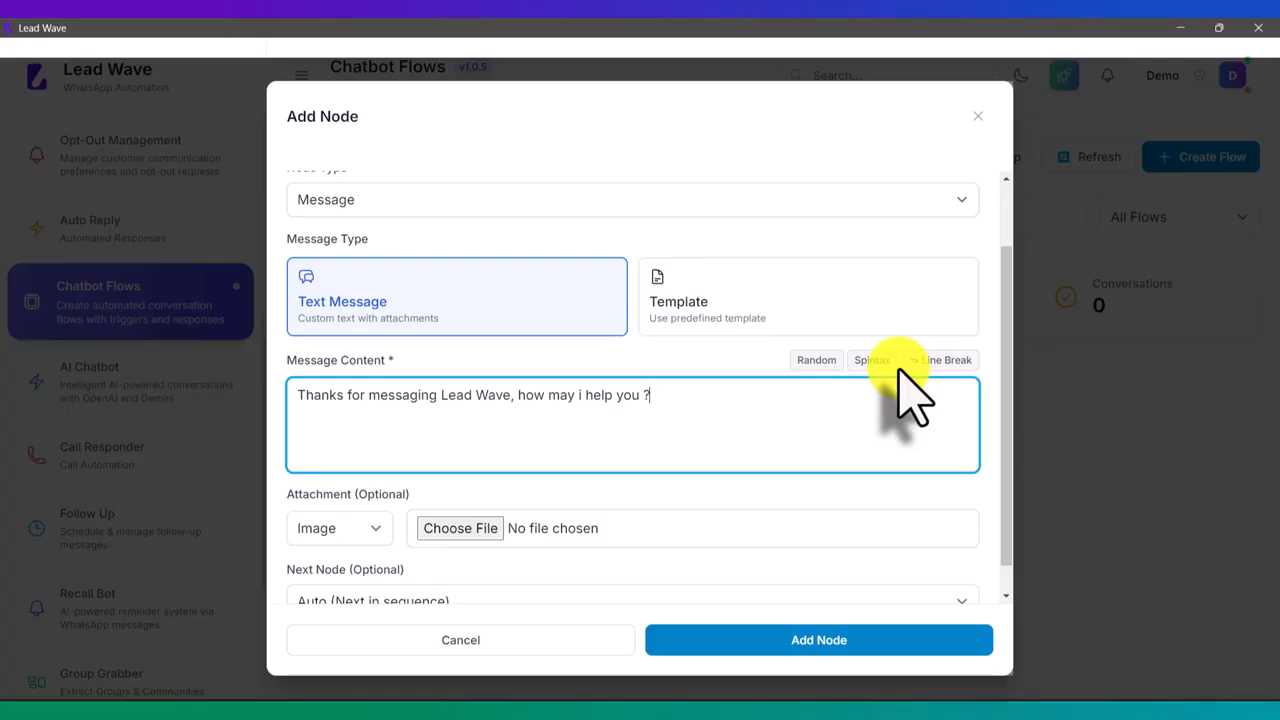
{"action": "scroll", "coordinate": [910, 395], "scroll_direction": "down", "scroll_amount": 1}
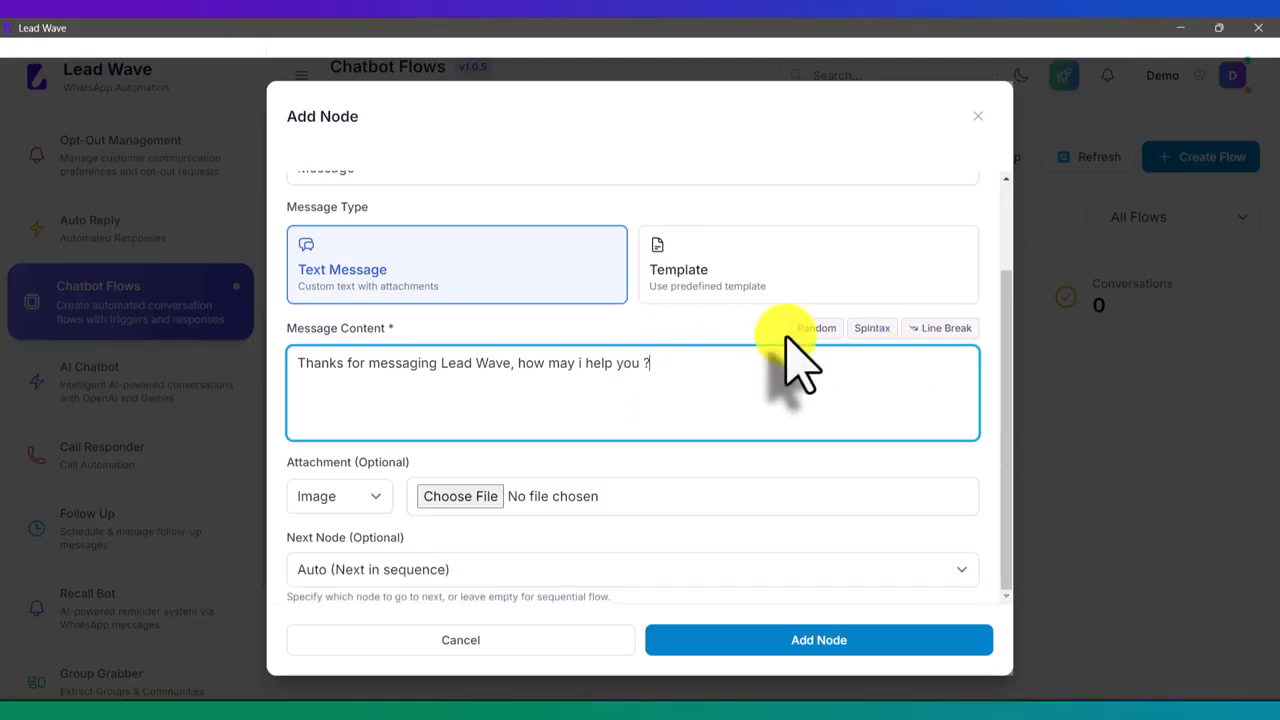
{"action": "left_click", "coordinate": [818, 642]}
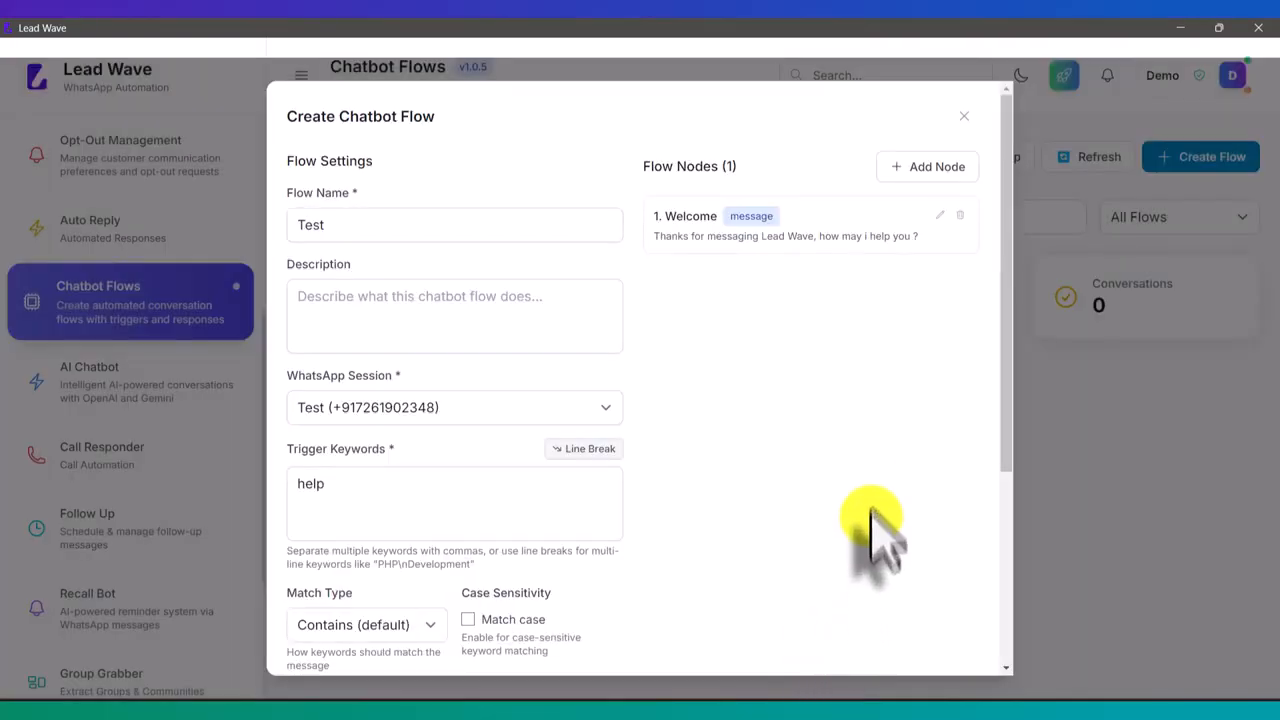
Start a second flow node, name it Name and set its node type to Question
{"action": "left_click", "coordinate": [940, 168]}
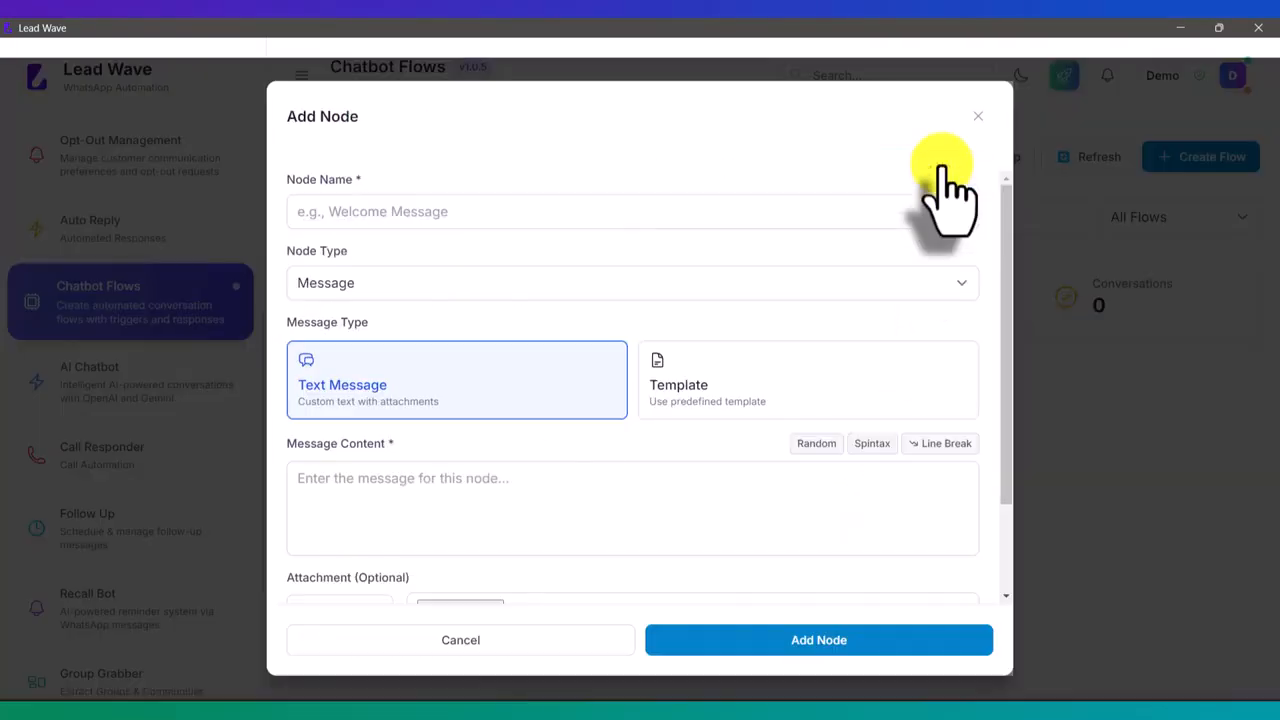
{"action": "left_click", "coordinate": [578, 212]}
{"action": "type", "text": "Name"}
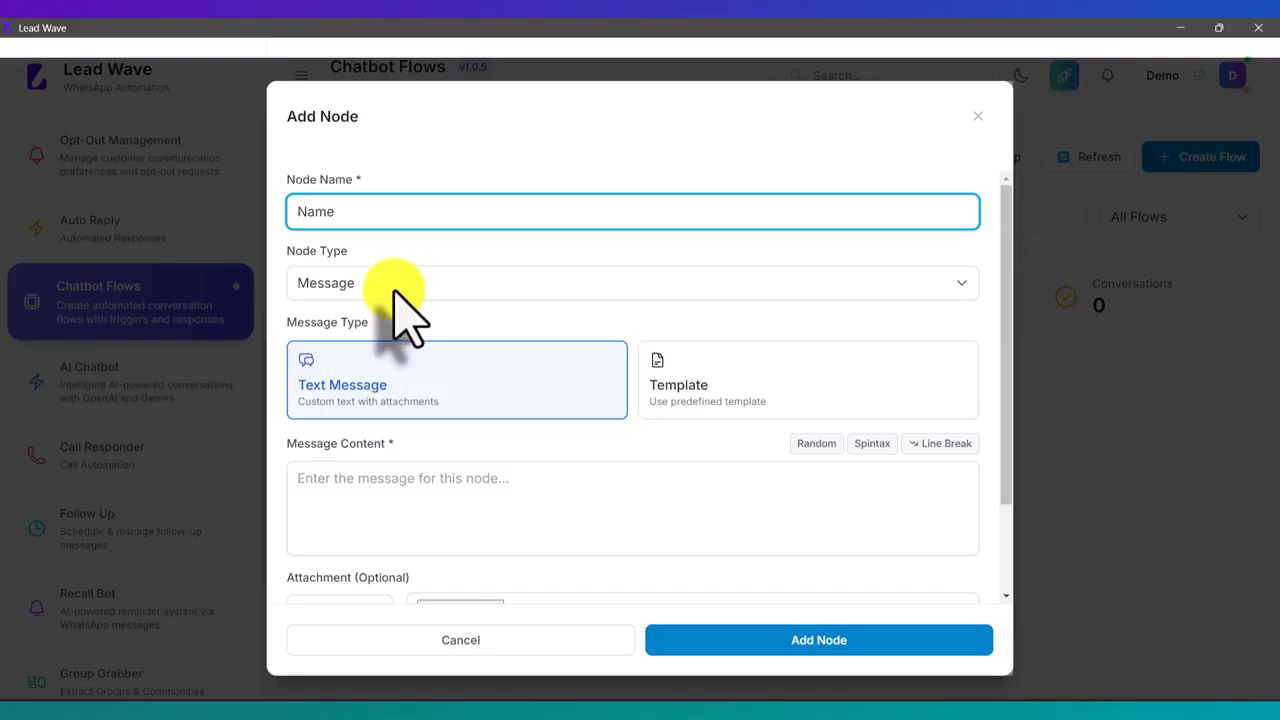
{"action": "left_click", "coordinate": [394, 288]}
{"action": "left_click", "coordinate": [378, 330]}
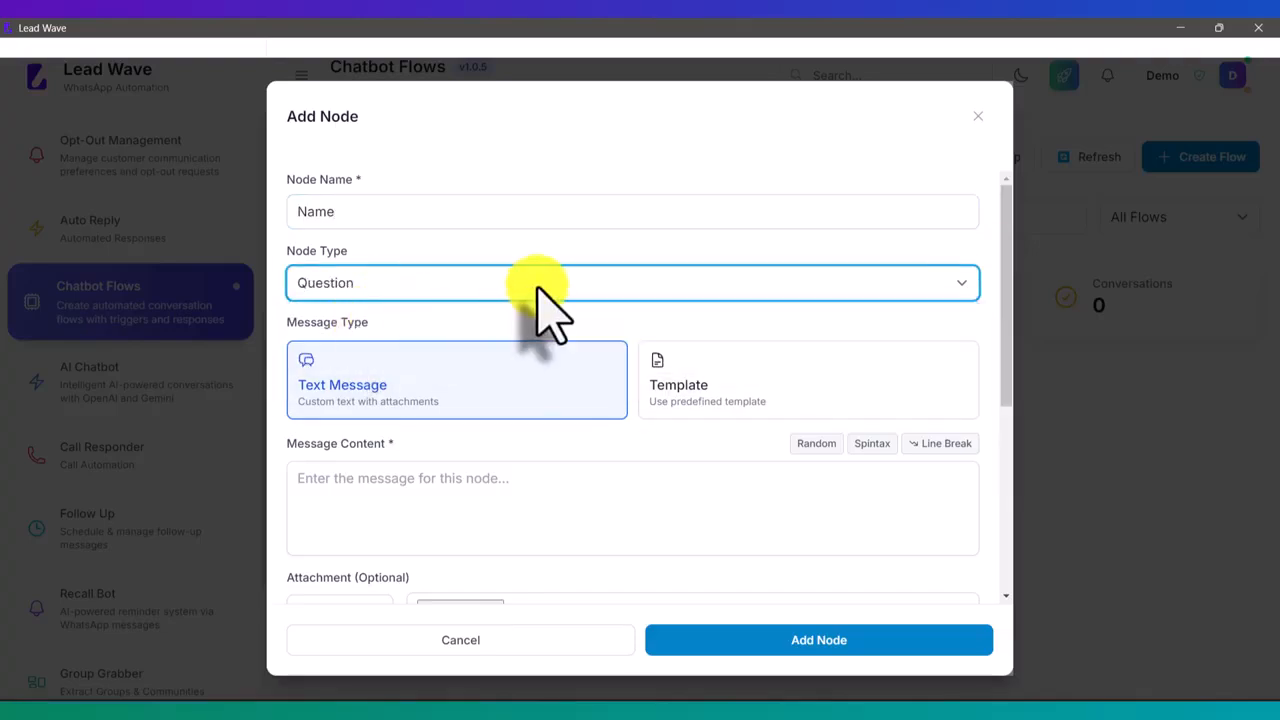
Write the Name node's text message "Please mention your name"
{"action": "left_click", "coordinate": [430, 492]}
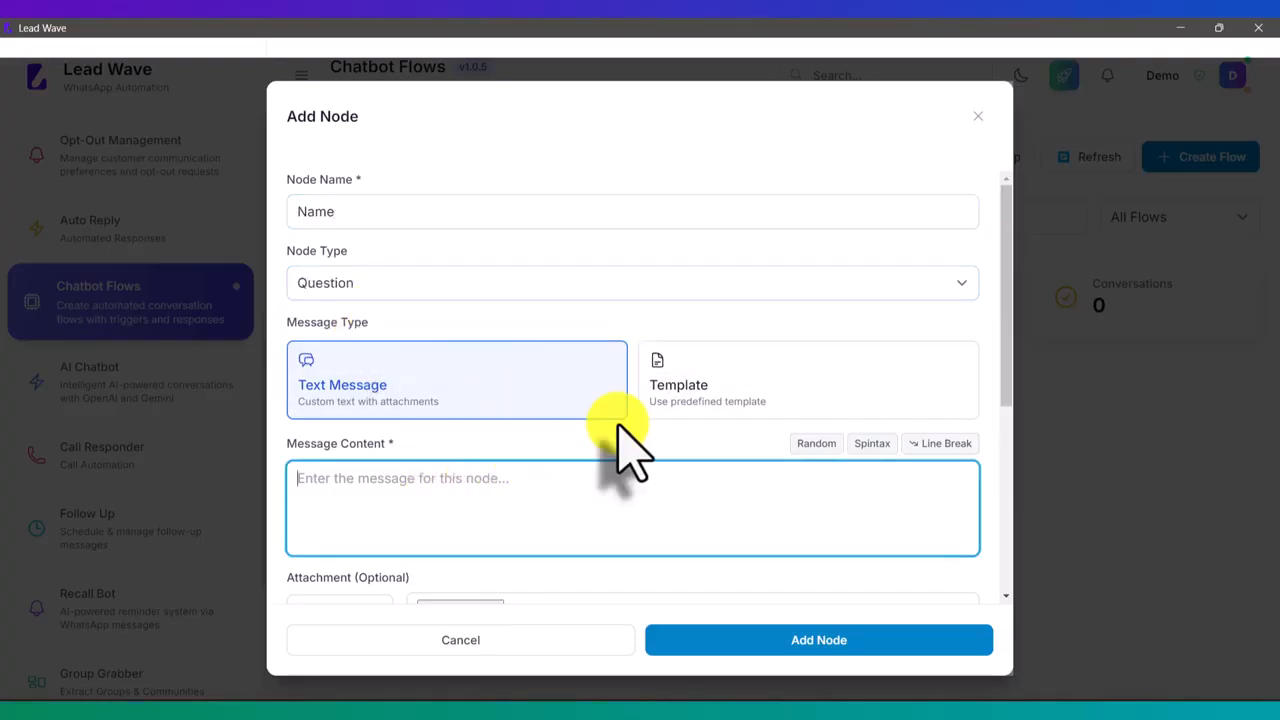
{"action": "type", "text": "Pl"}
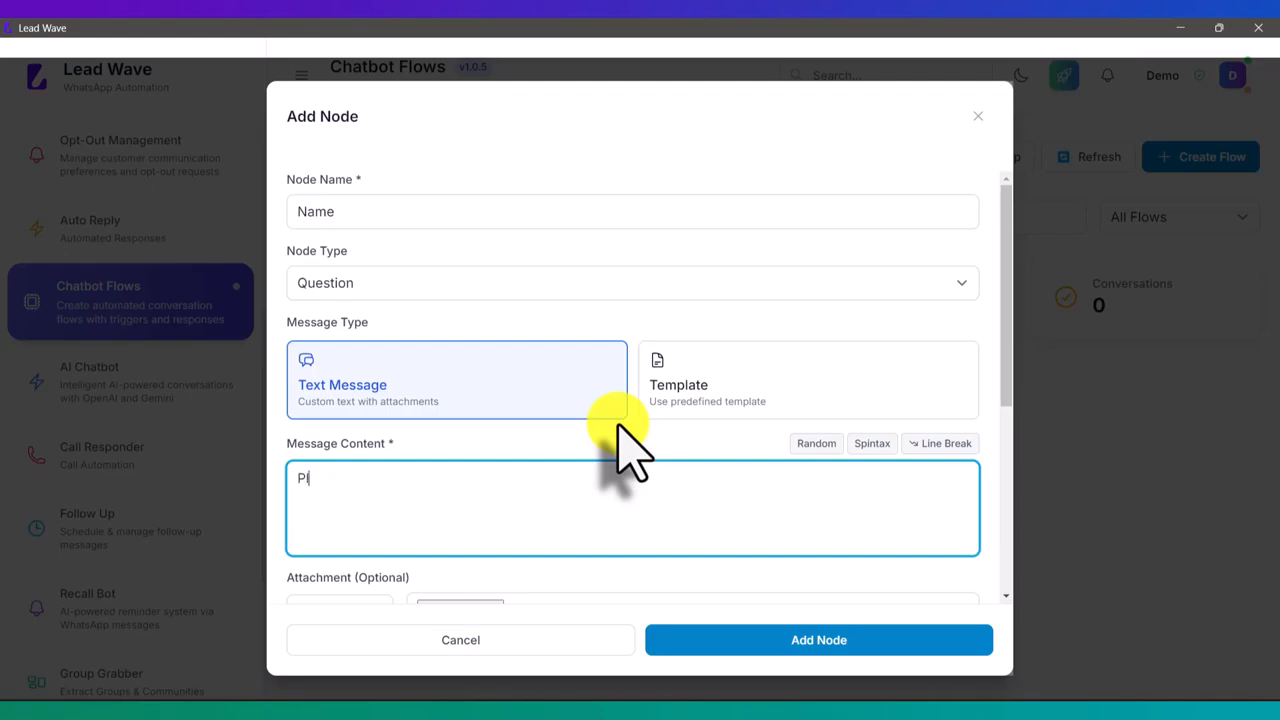
{"action": "type", "text": "ease mention your "}
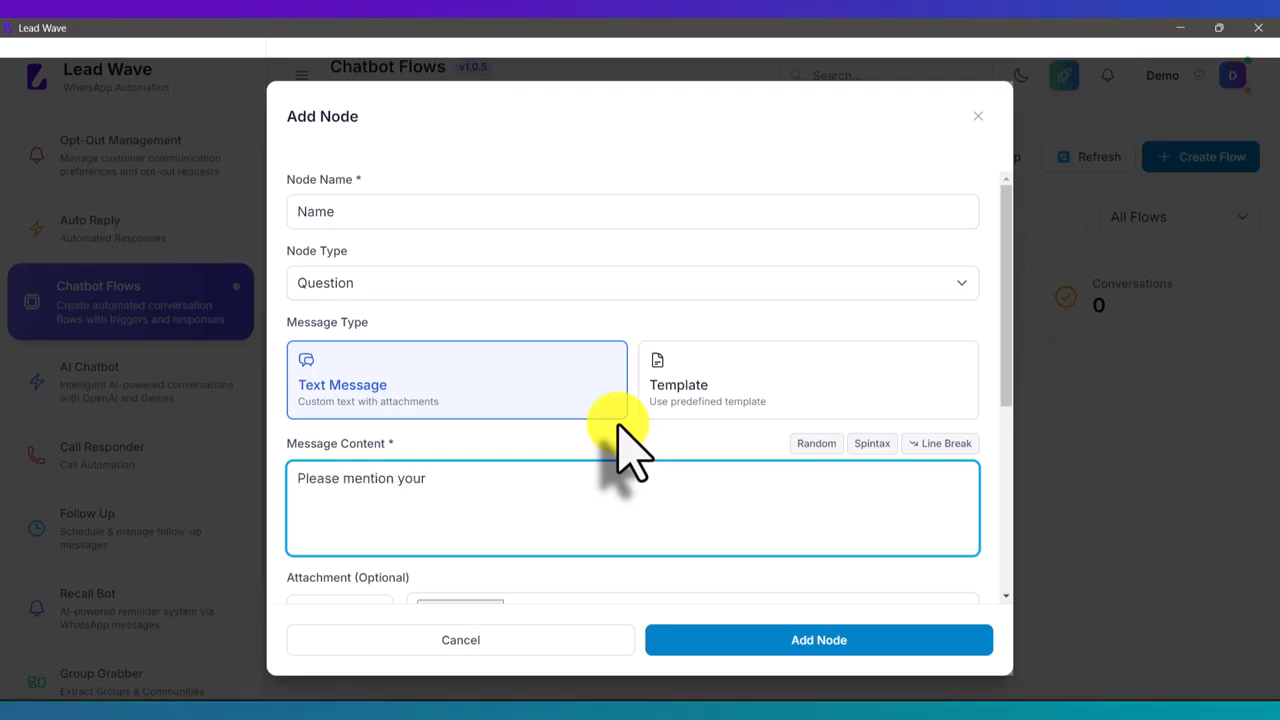
{"action": "type", "text": "name"}
Store the reply to this question in the extract variable name and add the node to the flow
{"action": "scroll", "coordinate": [620, 398], "scroll_direction": "down", "scroll_amount": 5}
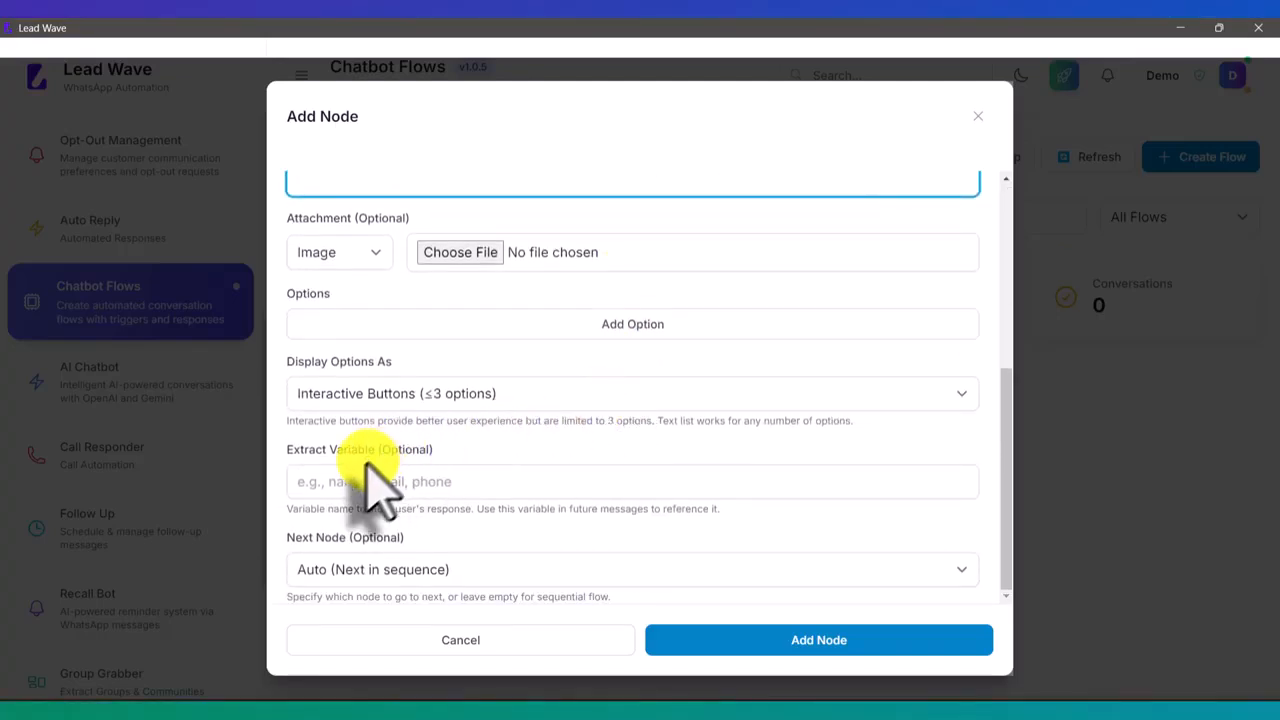
{"action": "left_click", "coordinate": [350, 482]}
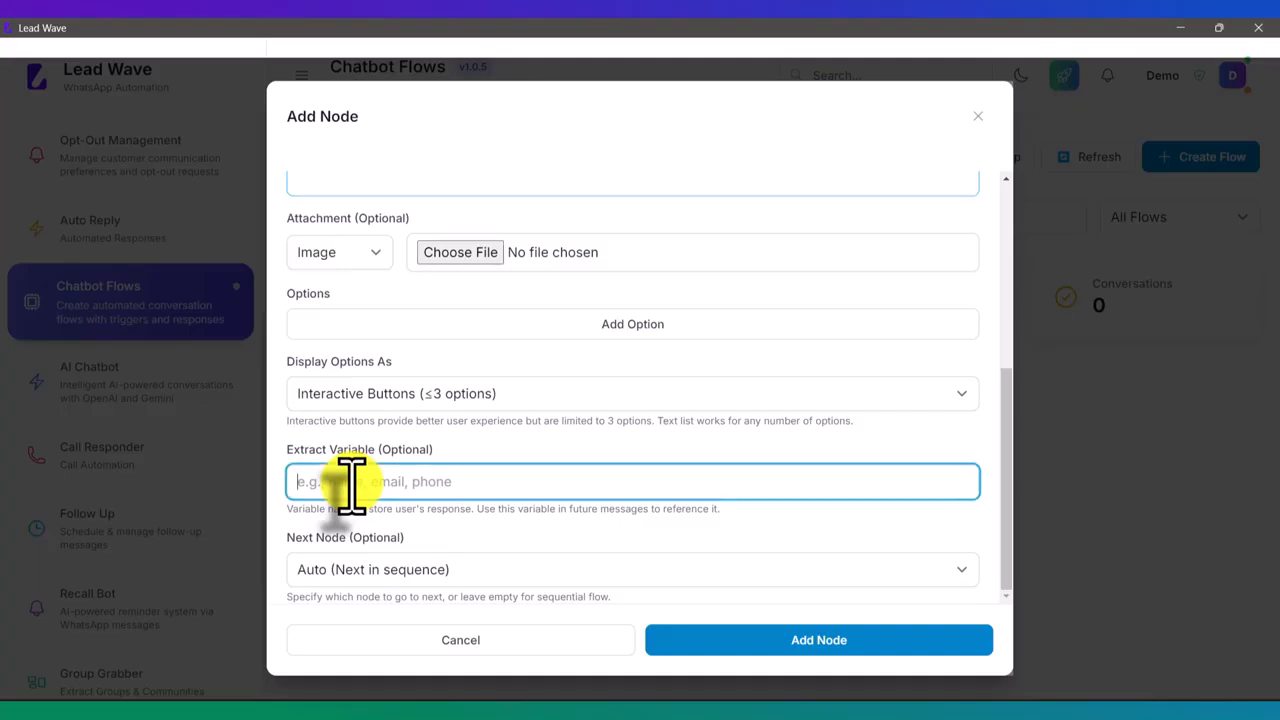
{"action": "type", "text": "name"}
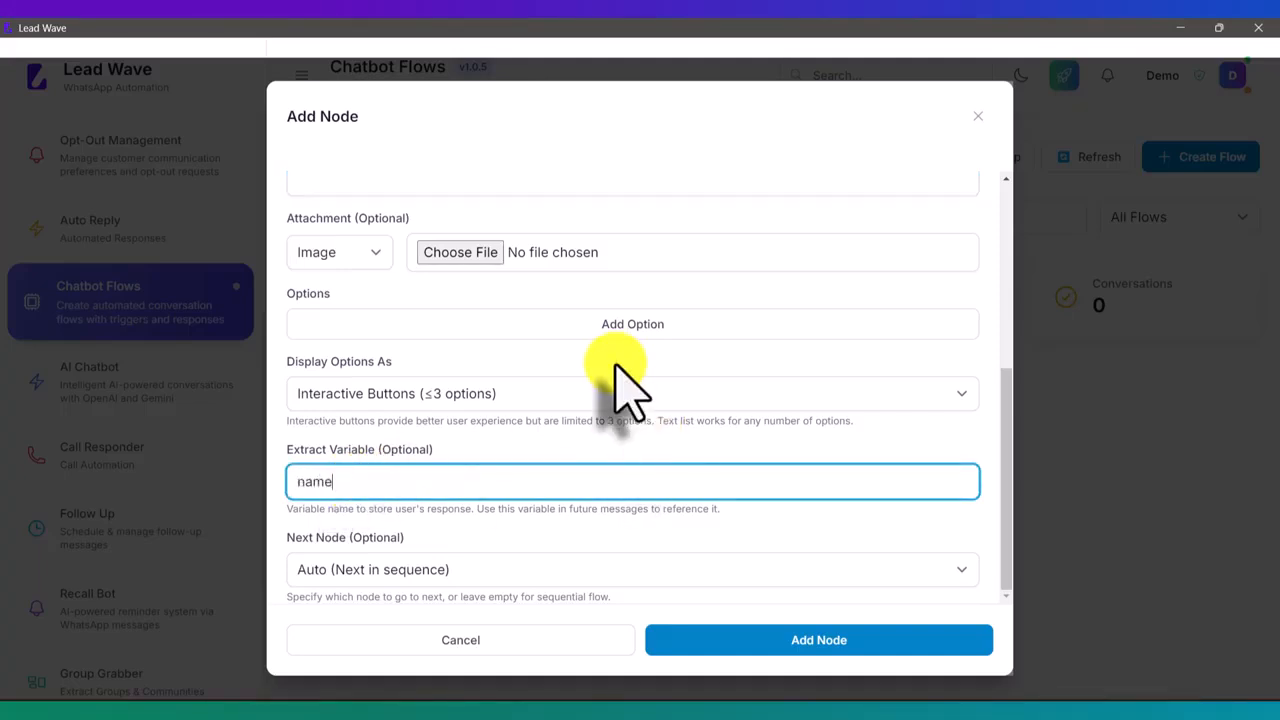
{"action": "left_click", "coordinate": [819, 640]}
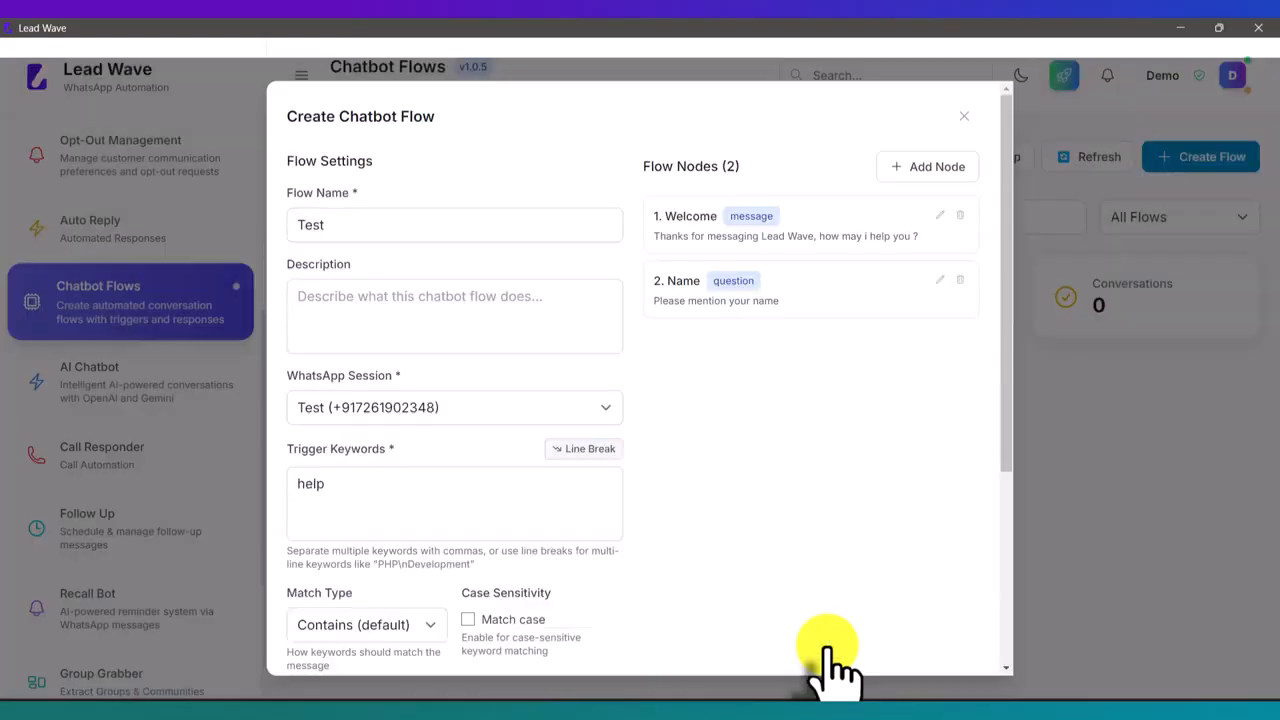
Start a third flow node, name it Products and set its node type to Question
{"action": "left_click", "coordinate": [938, 167]}
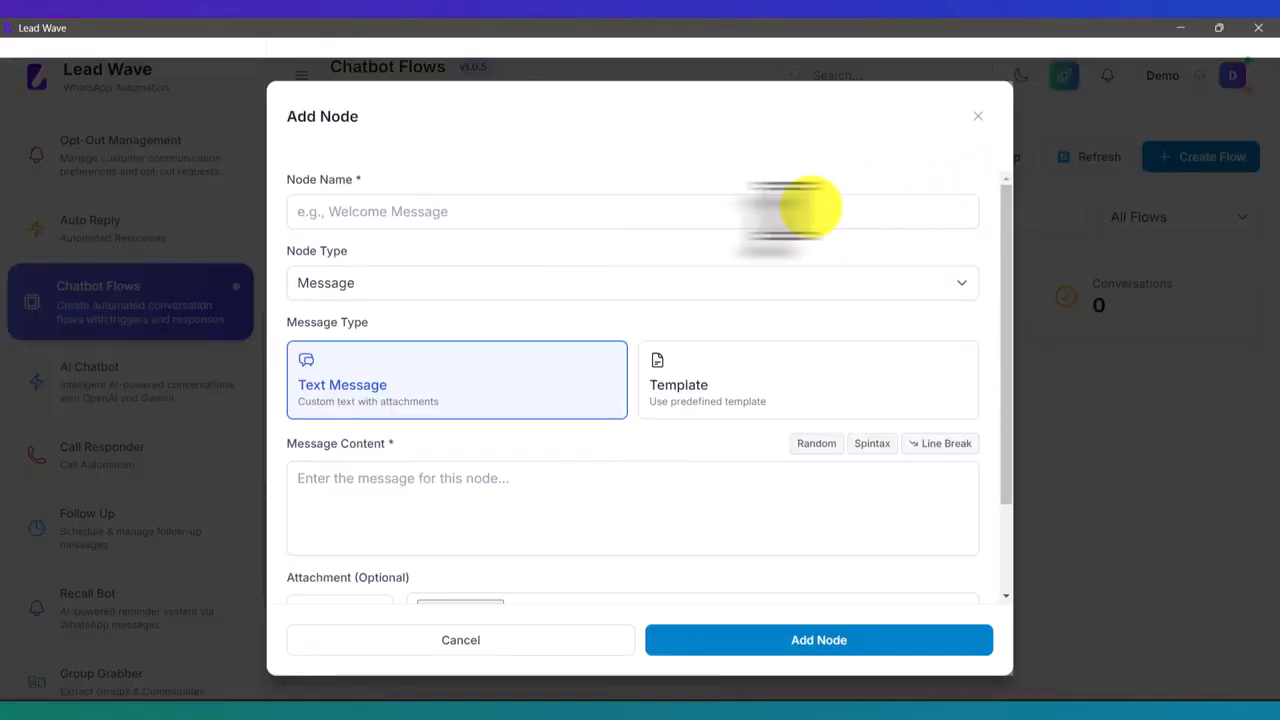
{"action": "left_click", "coordinate": [534, 205]}
{"action": "type", "text": "P"}
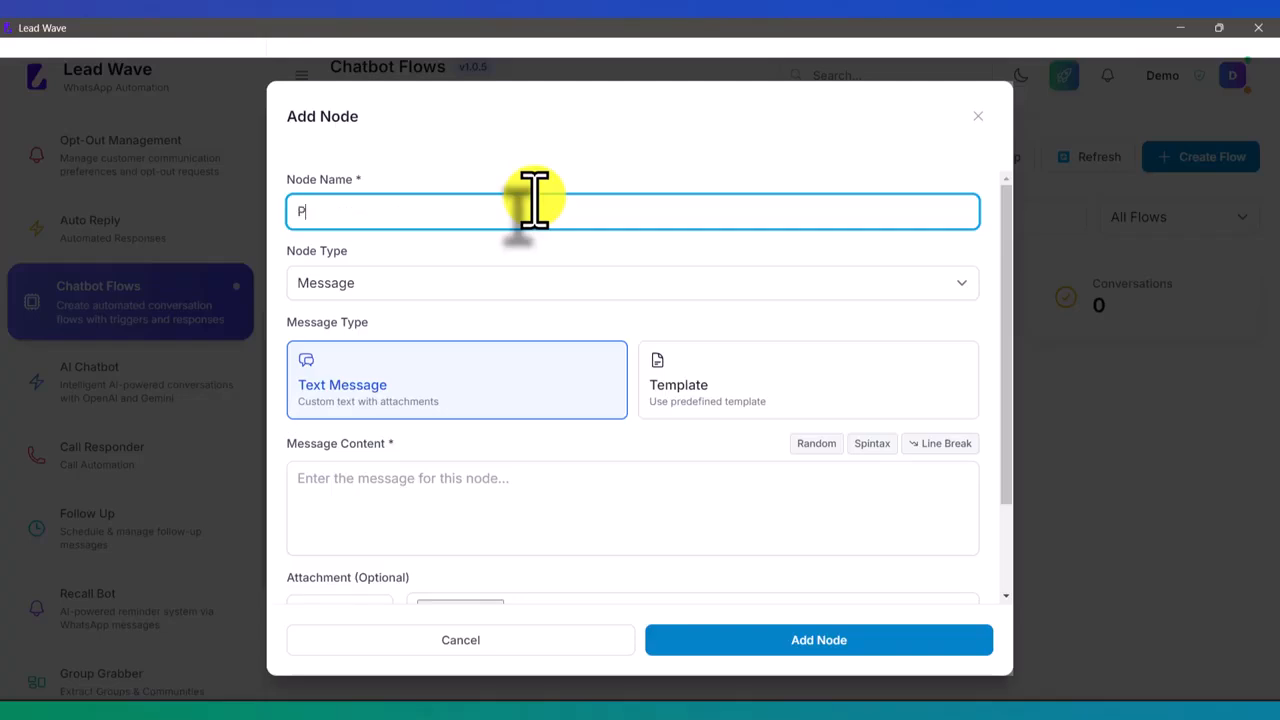
{"action": "type", "text": "roduc"}
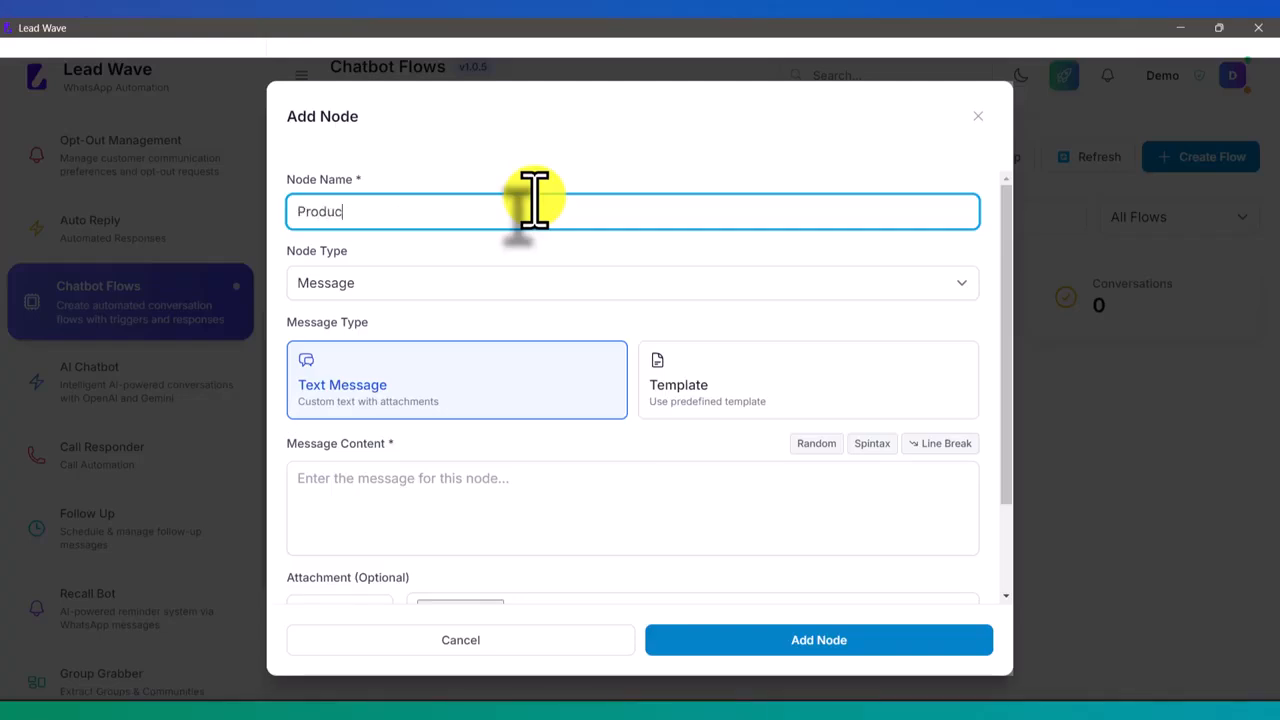
{"action": "type", "text": "ts"}
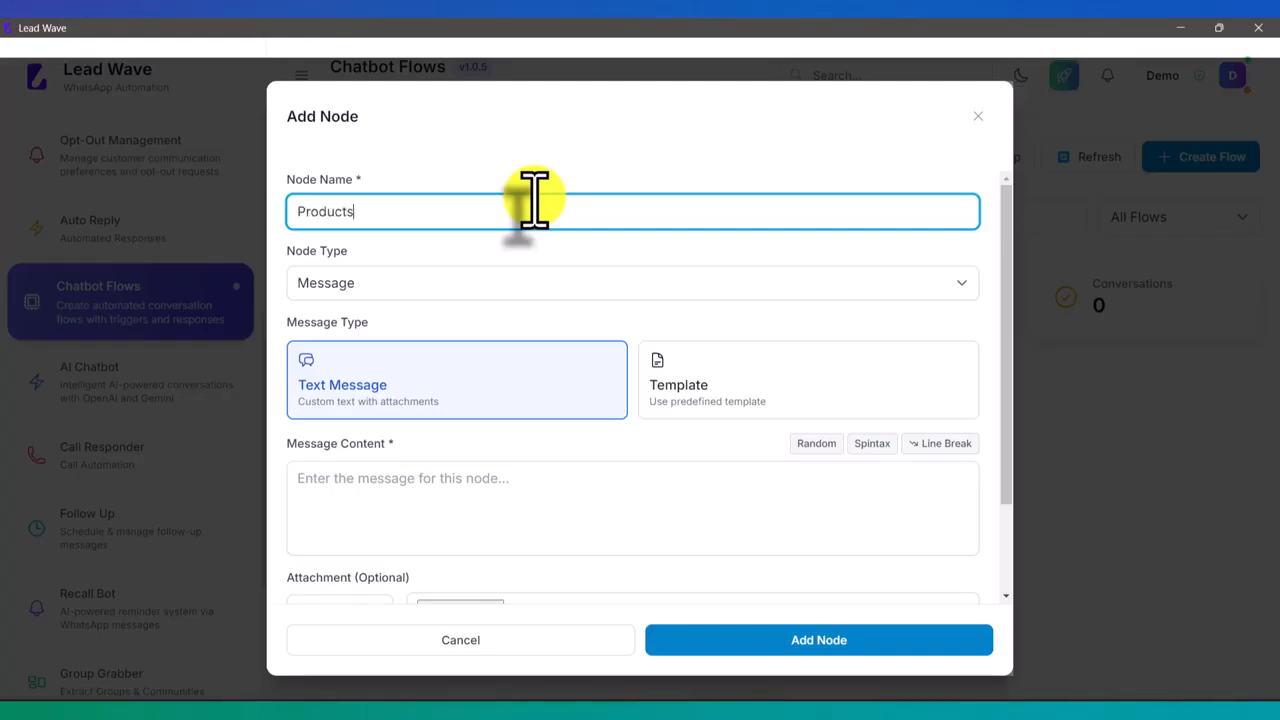
{"action": "left_click", "coordinate": [357, 281]}
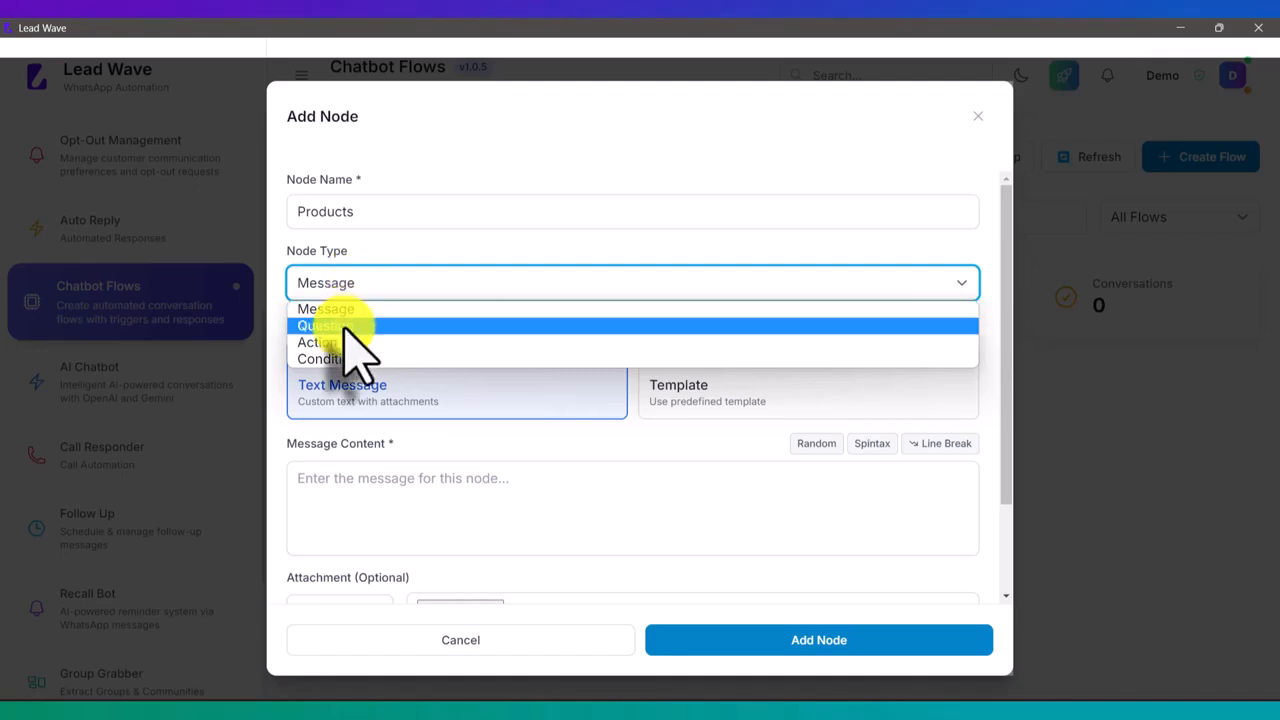
{"action": "left_click", "coordinate": [343, 324]}
Write the Products node's text message "Hello {{name}}, which product are you interested in ?"
{"action": "scroll", "coordinate": [523, 290], "scroll_direction": "down", "scroll_amount": 2}
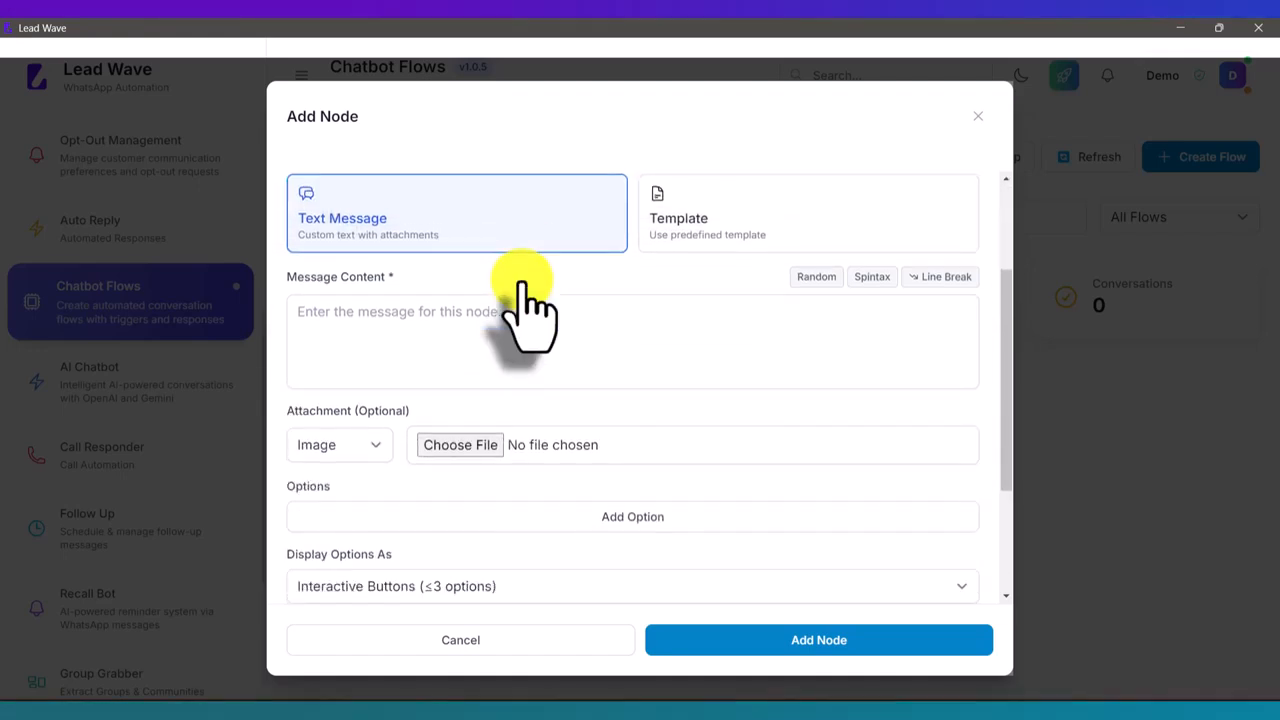
{"action": "left_click", "coordinate": [443, 322]}
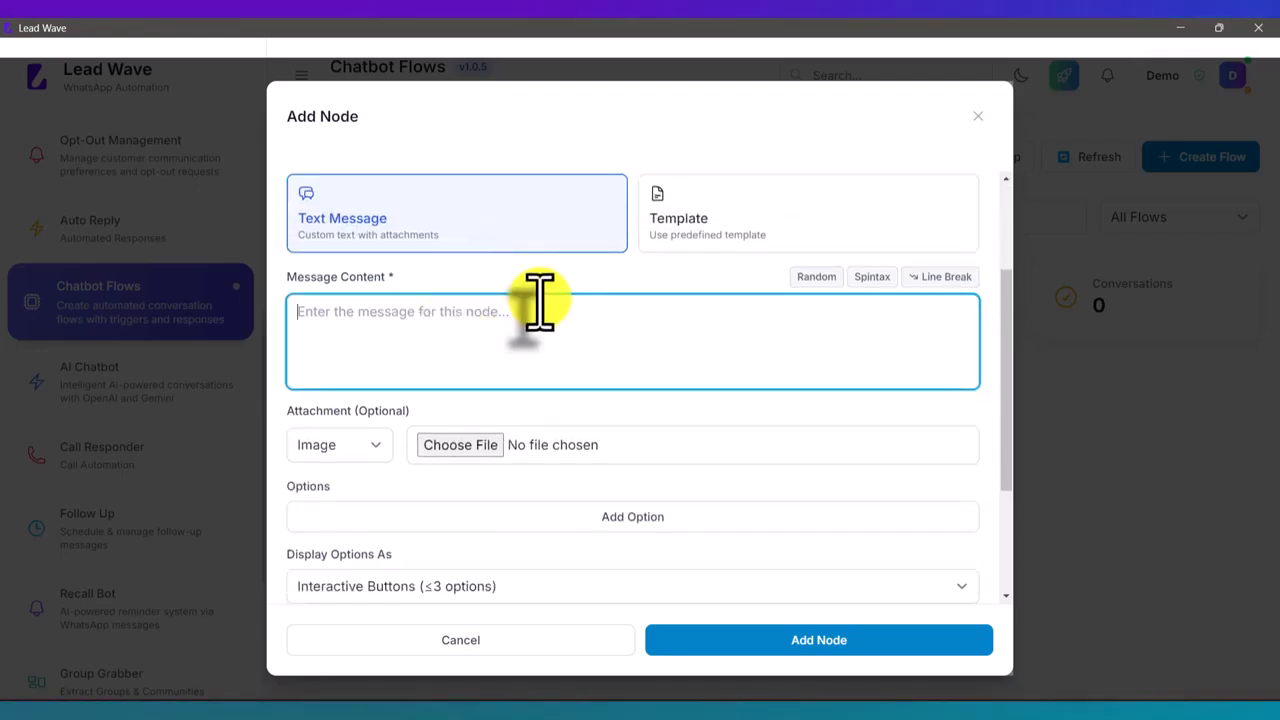
{"action": "type", "text": "Hello"}
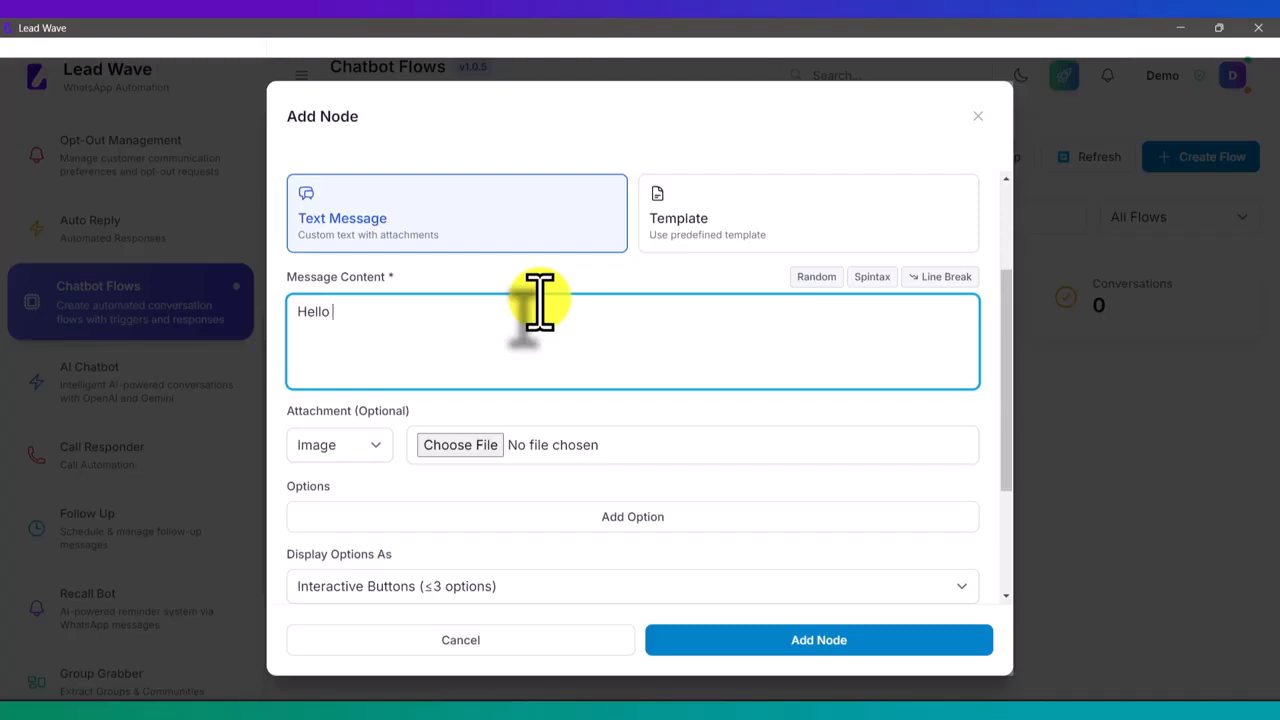
{"action": "type", "text": " {{"}
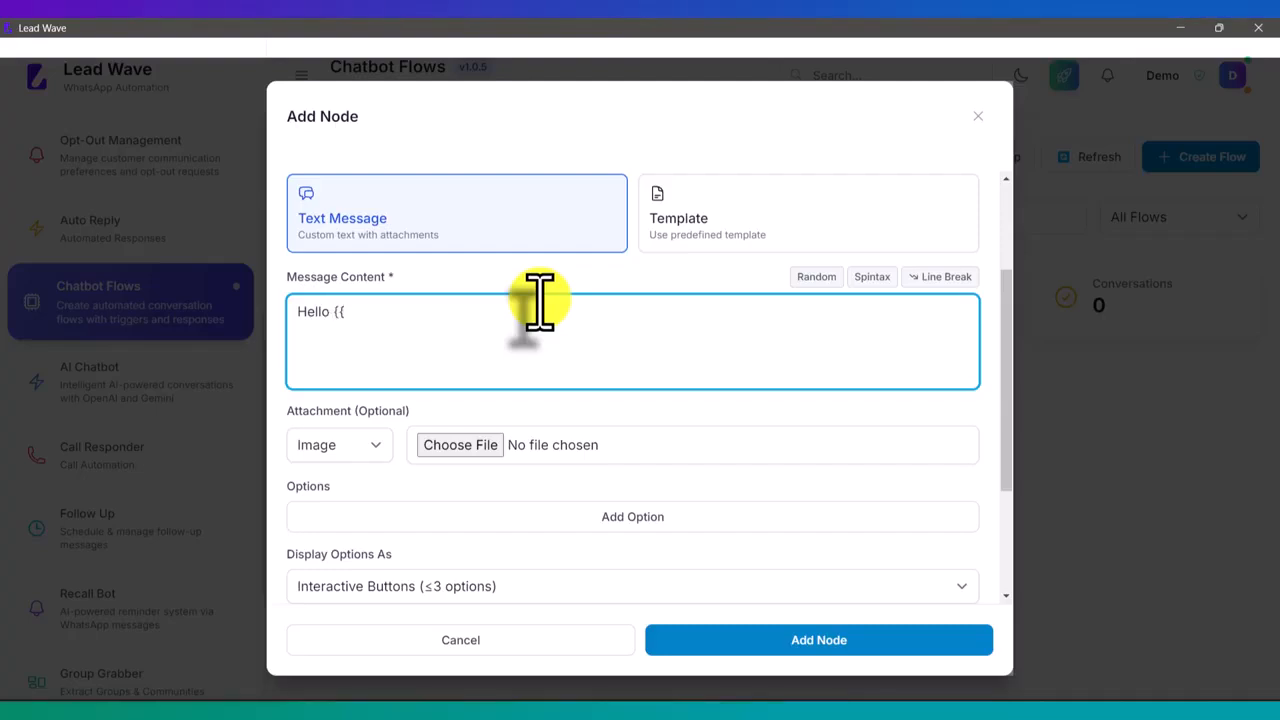
{"action": "type", "text": "name"}
{"action": "type", "text": "}}, which prod"}
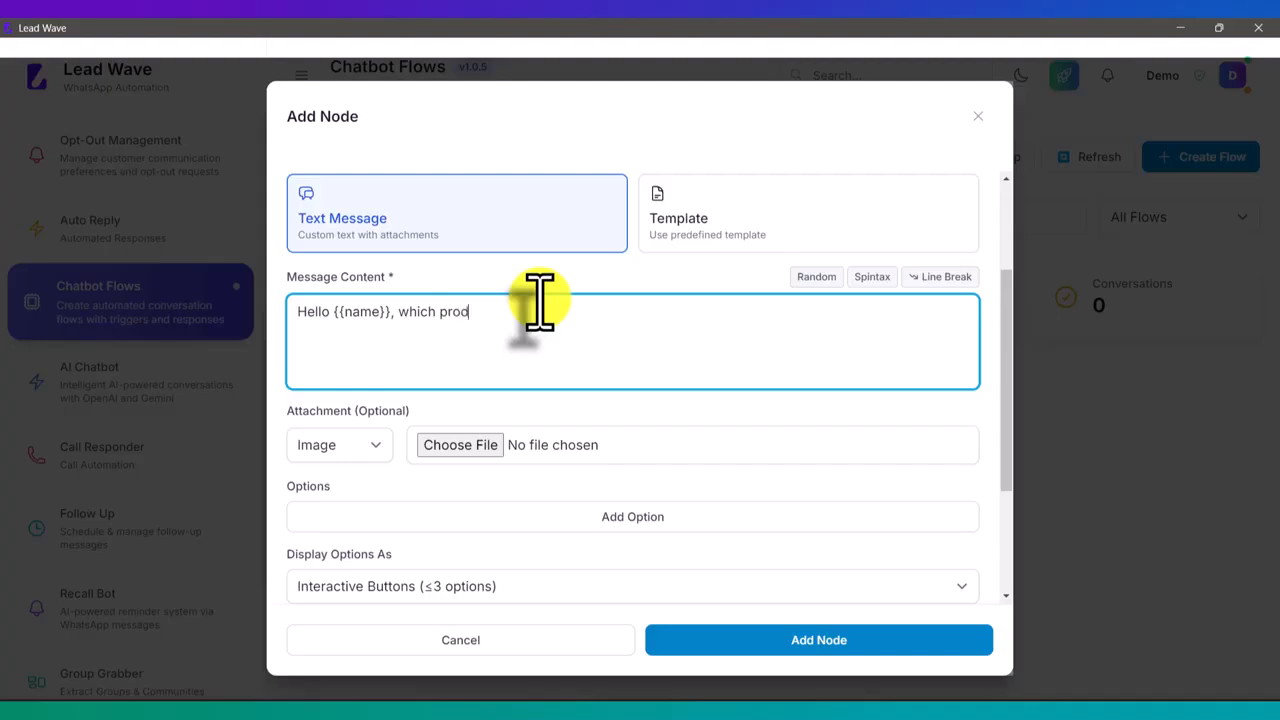
{"action": "type", "text": "uct are you intere"}
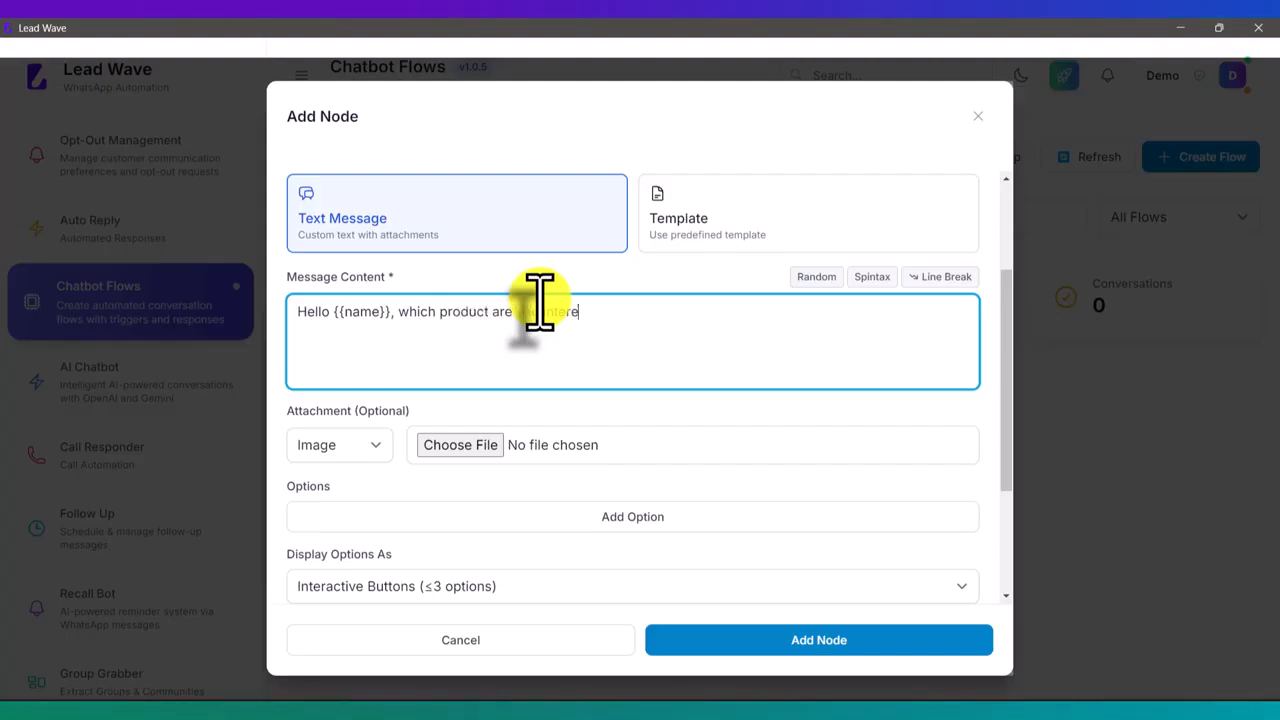
{"action": "type", "text": "sted in"}
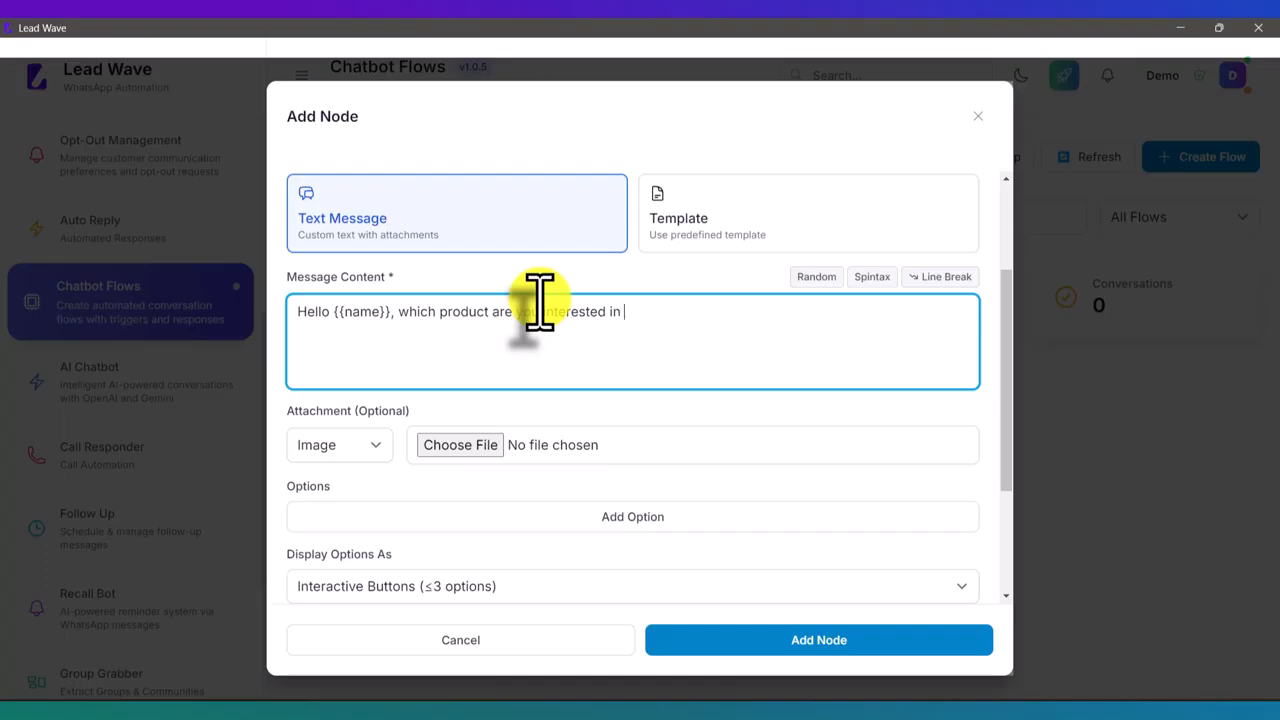
Add two answer options to the Products question, Lead Wave and Lead Flow
{"action": "scroll", "coordinate": [512, 305], "scroll_direction": "down", "scroll_amount": 2}
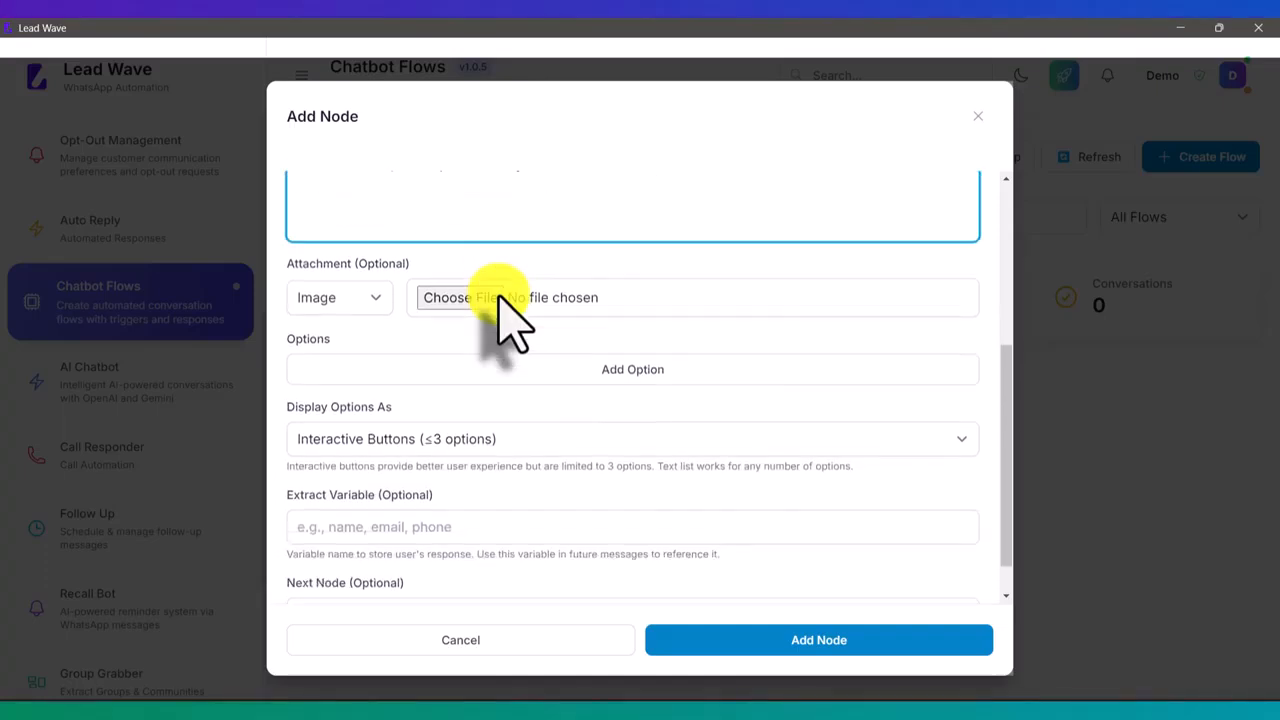
{"action": "left_click", "coordinate": [628, 348]}
{"action": "left_click", "coordinate": [429, 347]}
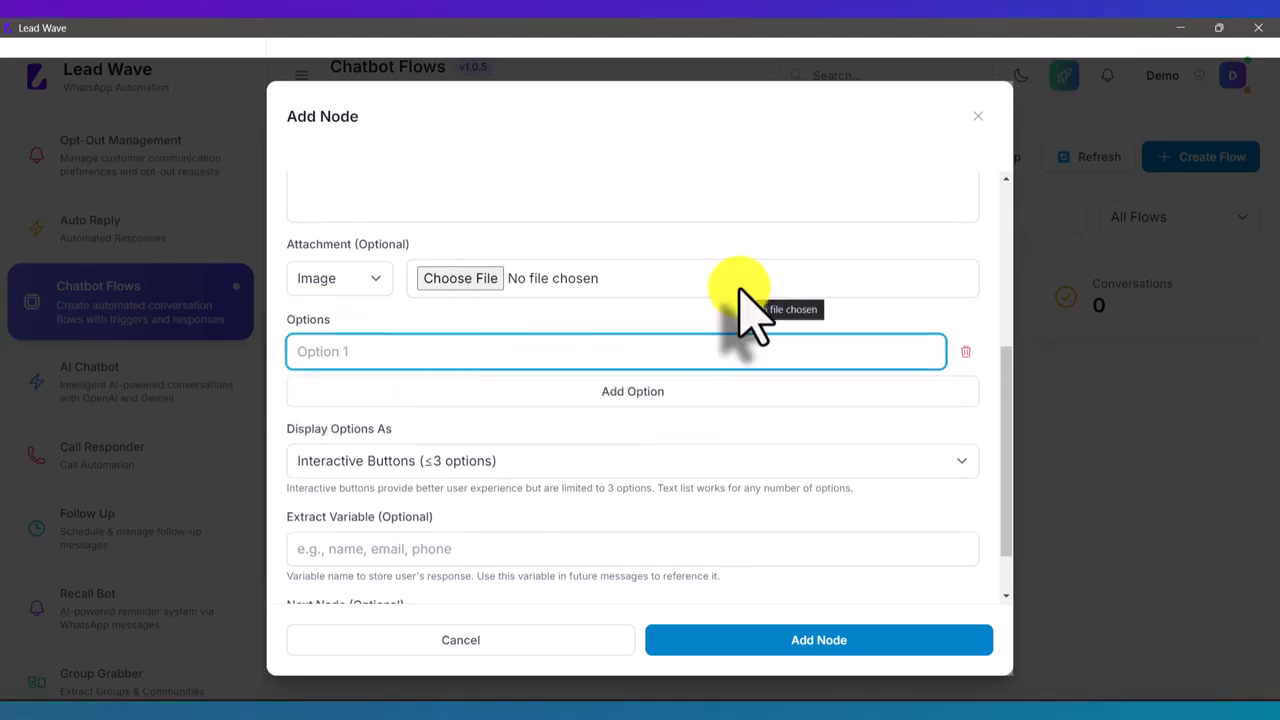
{"action": "type", "text": "Lead Wa"}
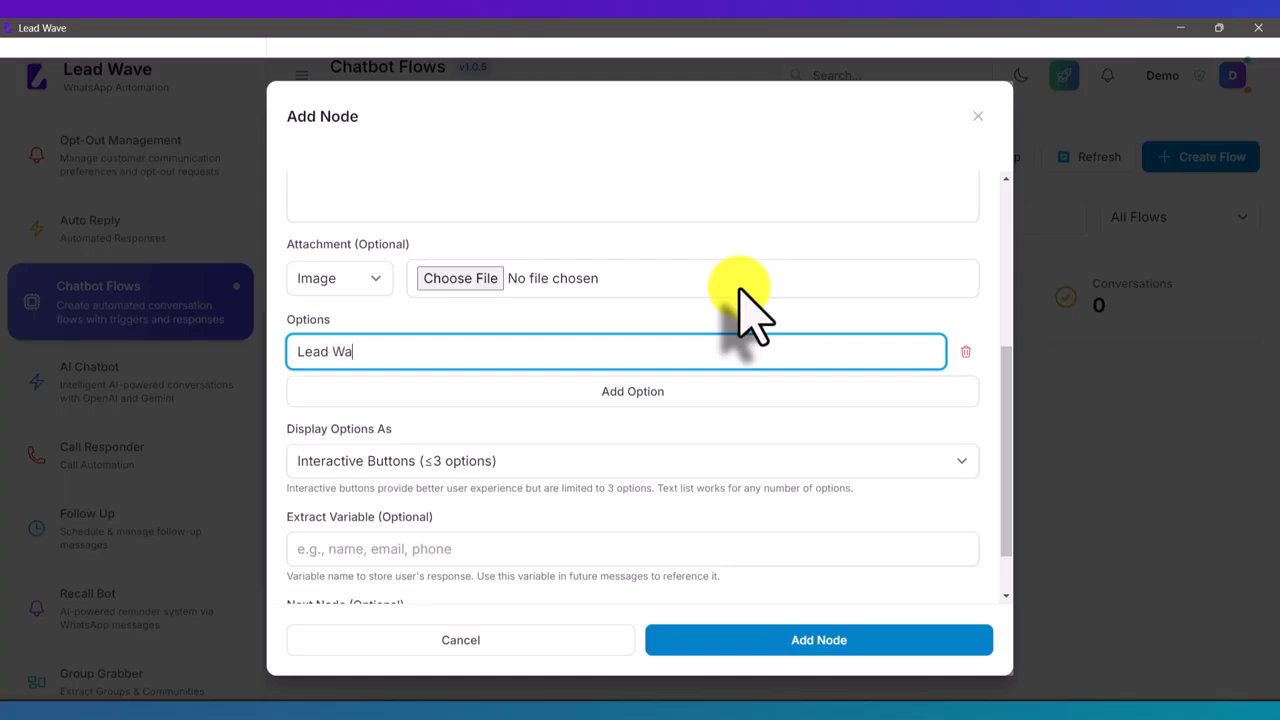
{"action": "type", "text": "ve"}
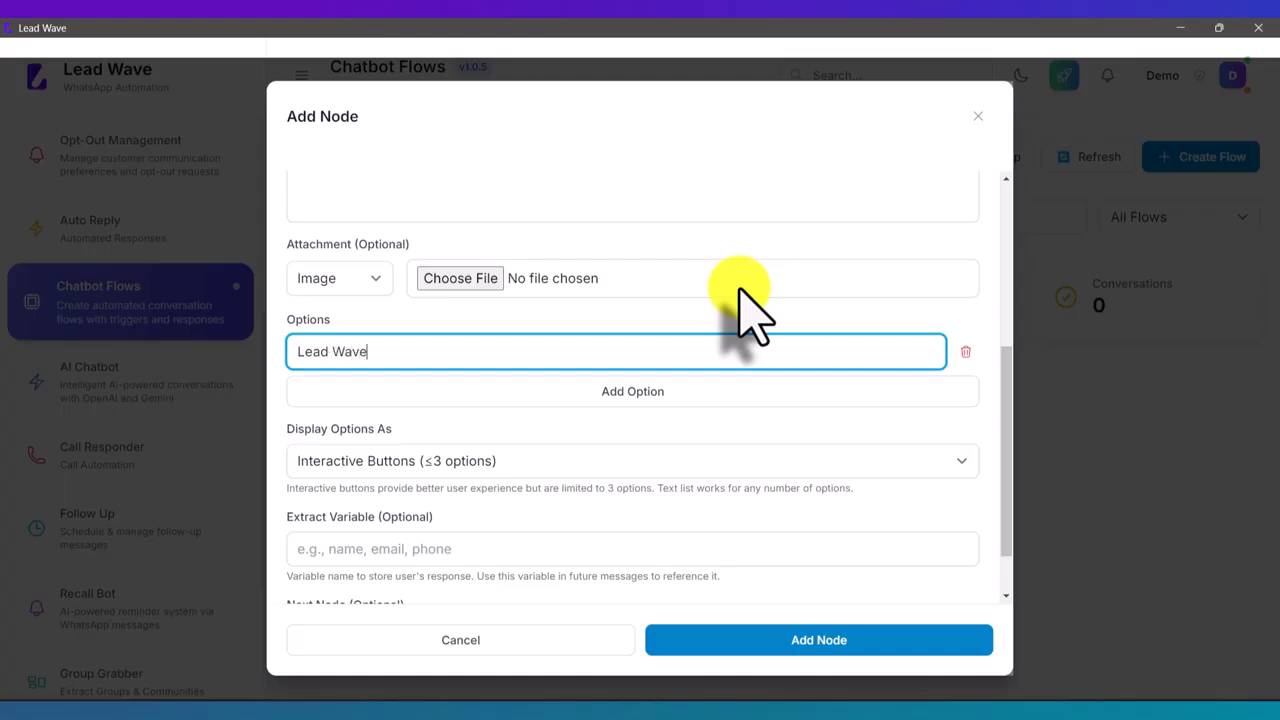
{"action": "left_click", "coordinate": [620, 390]}
{"action": "left_click", "coordinate": [393, 400]}
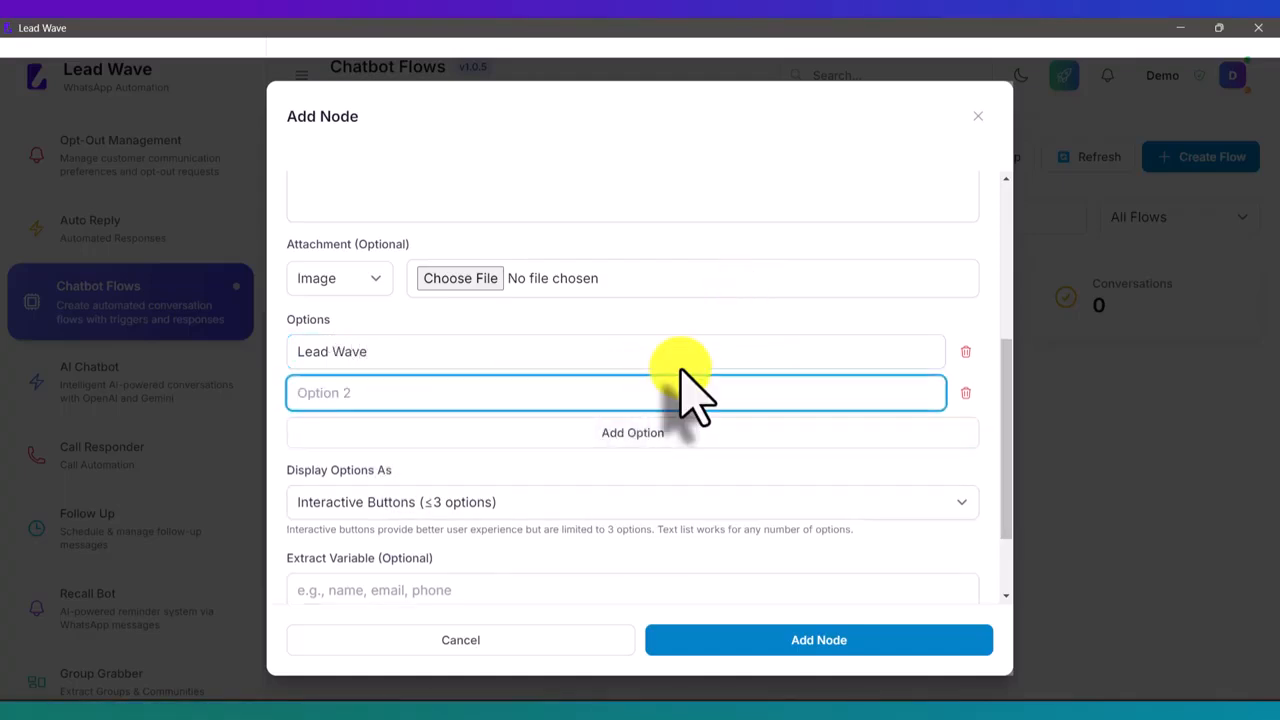
{"action": "type", "text": "Lead Flow"}
Add a third answer option, Whatsapp API, and add the Products node to the flow
{"action": "left_click", "coordinate": [650, 433]}
{"action": "left_click", "coordinate": [378, 433]}
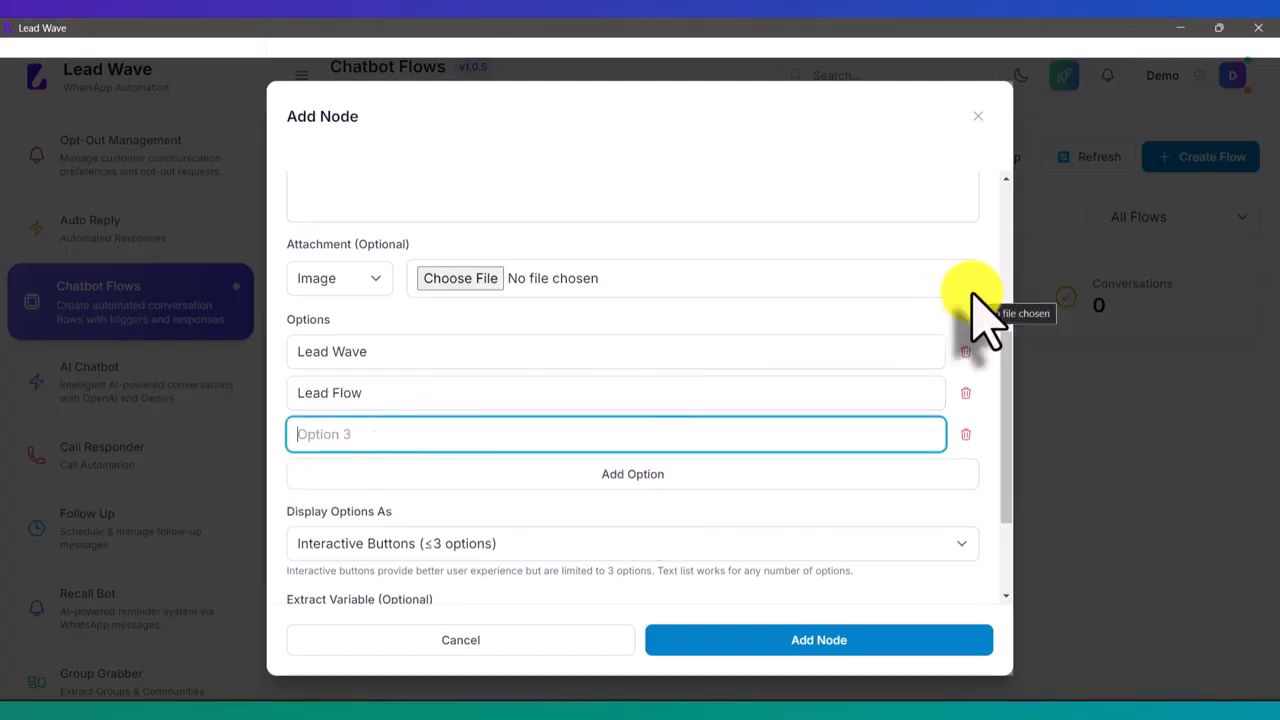
{"action": "type", "text": "Wh"}
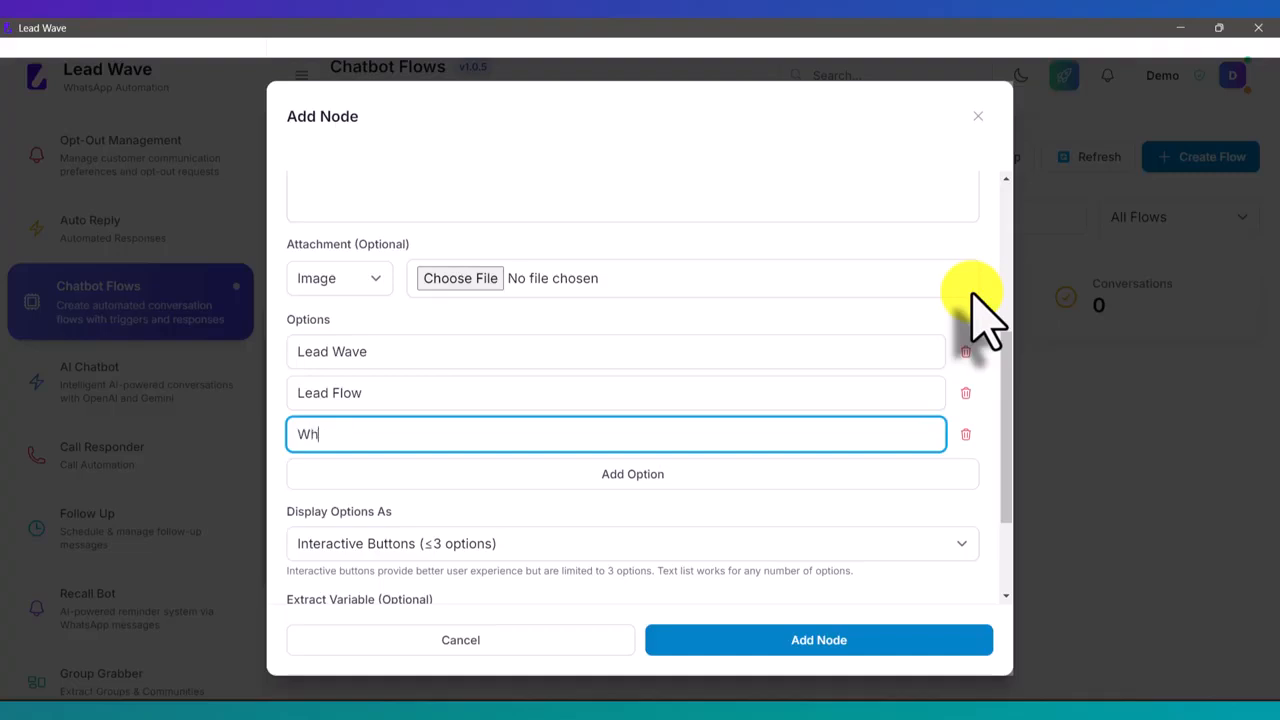
{"action": "type", "text": "atsapp API"}
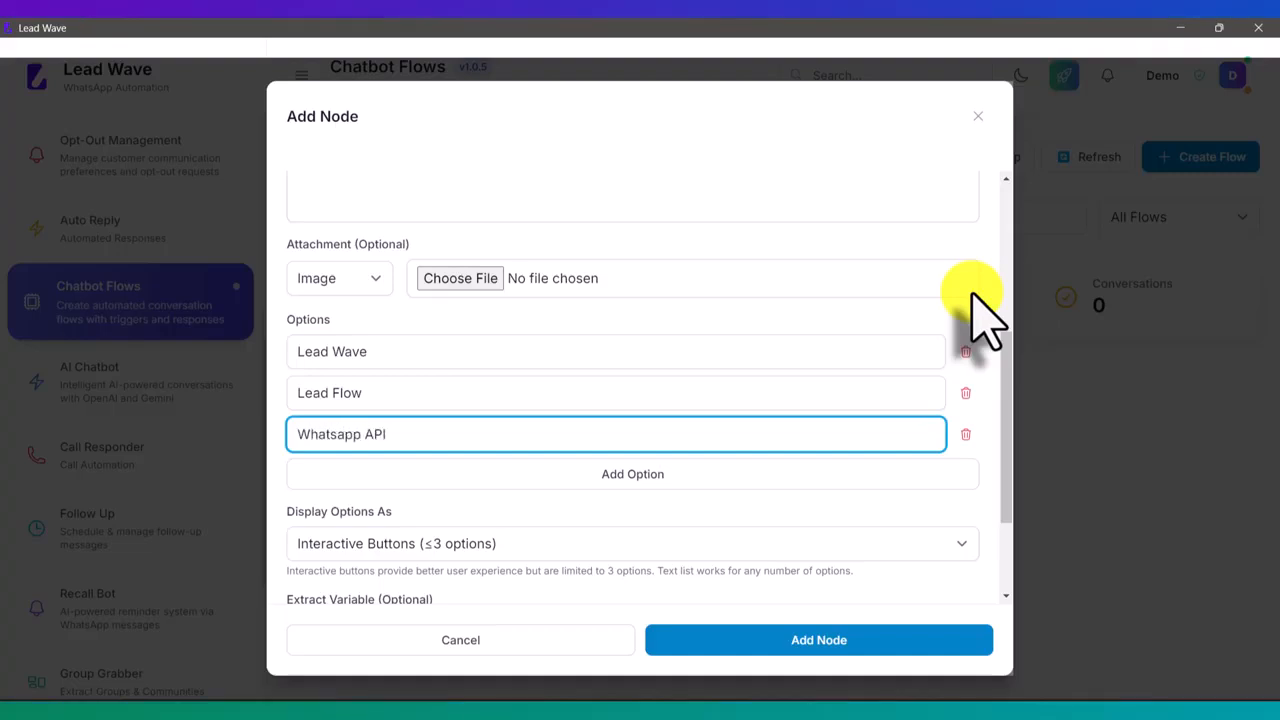
{"action": "scroll", "coordinate": [812, 192], "scroll_direction": "down", "scroll_amount": 2}
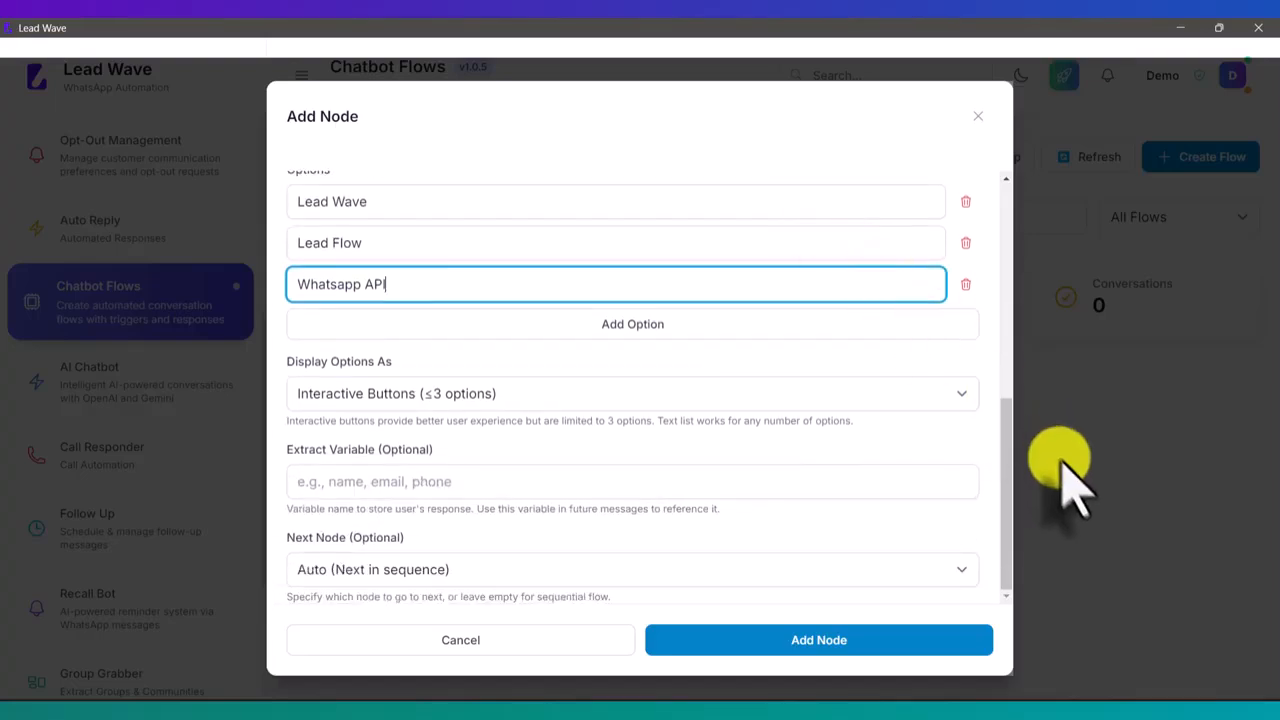
{"action": "left_click", "coordinate": [815, 645]}
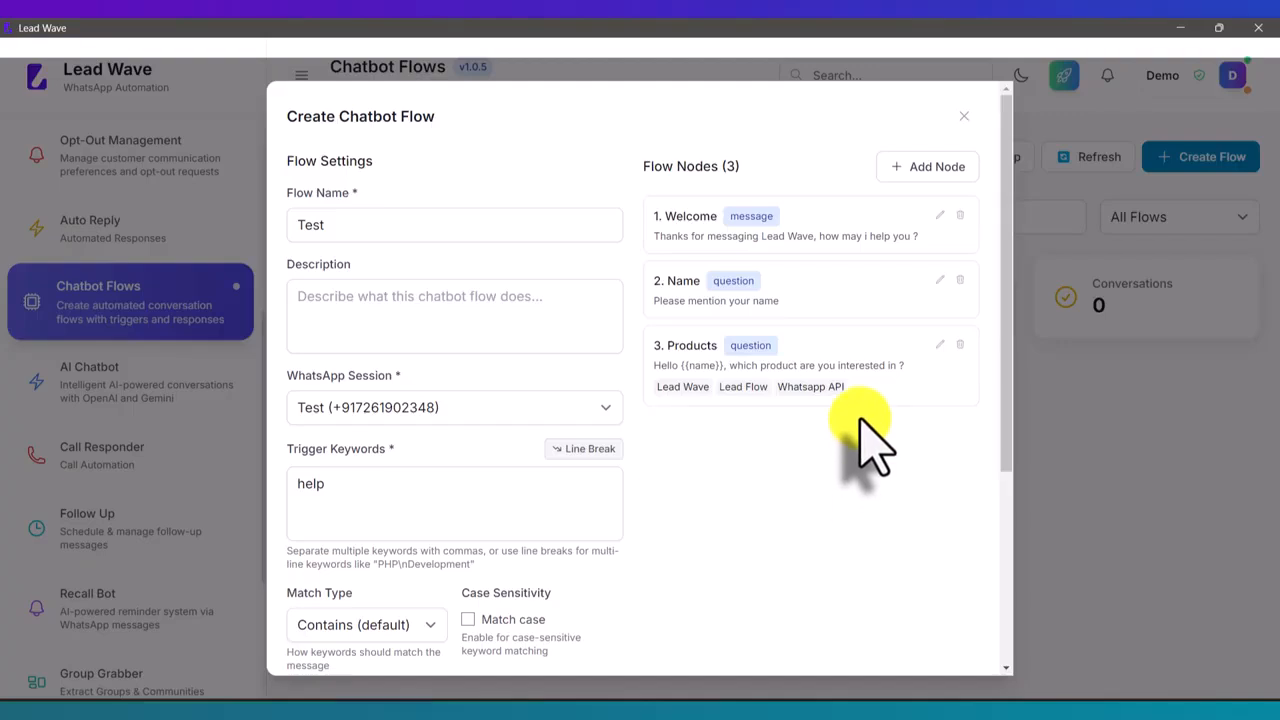
Set the Welcome node's next node to 2. Name and update the node
{"action": "left_click", "coordinate": [942, 216]}
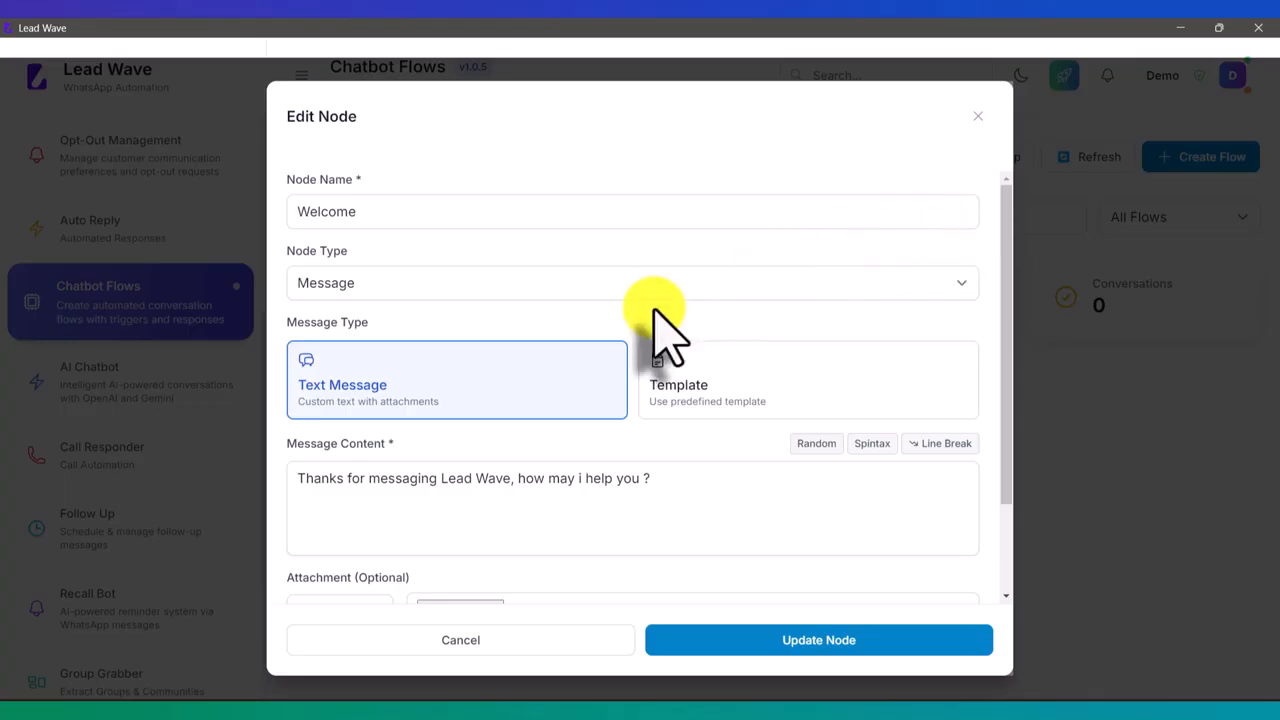
{"action": "scroll", "coordinate": [655, 322], "scroll_direction": "down", "scroll_amount": 1}
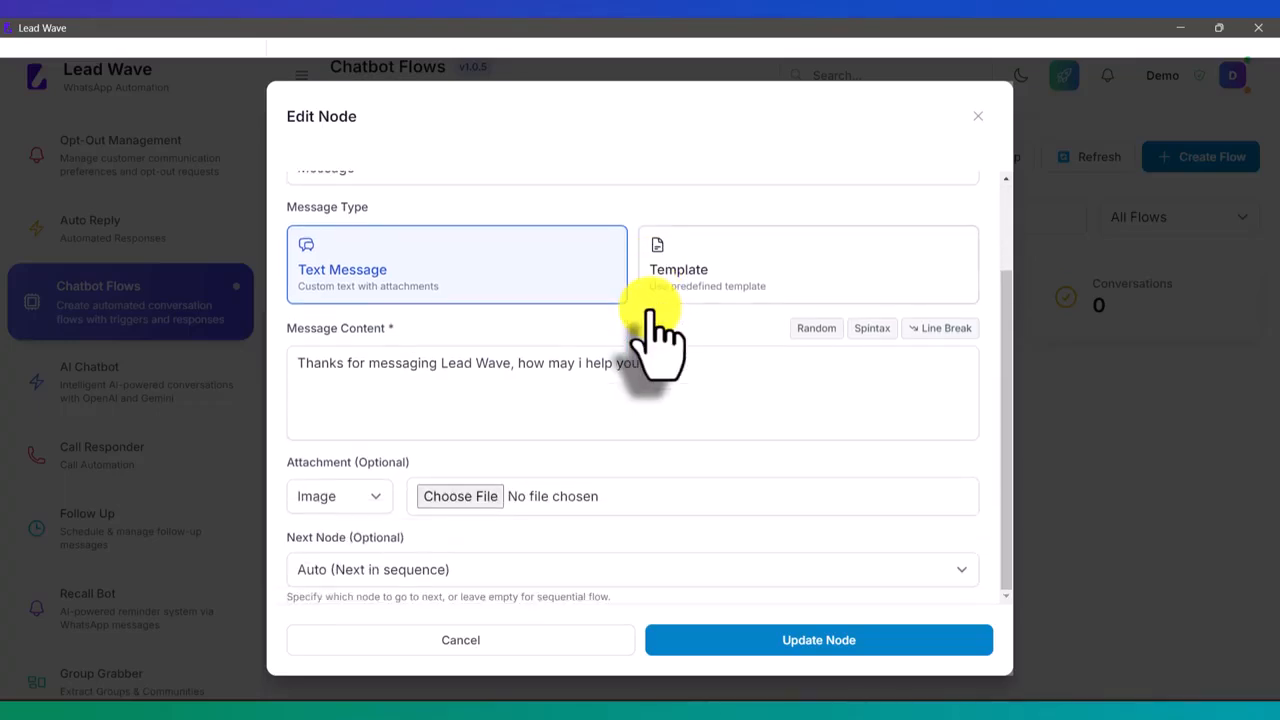
{"action": "left_click", "coordinate": [345, 570]}
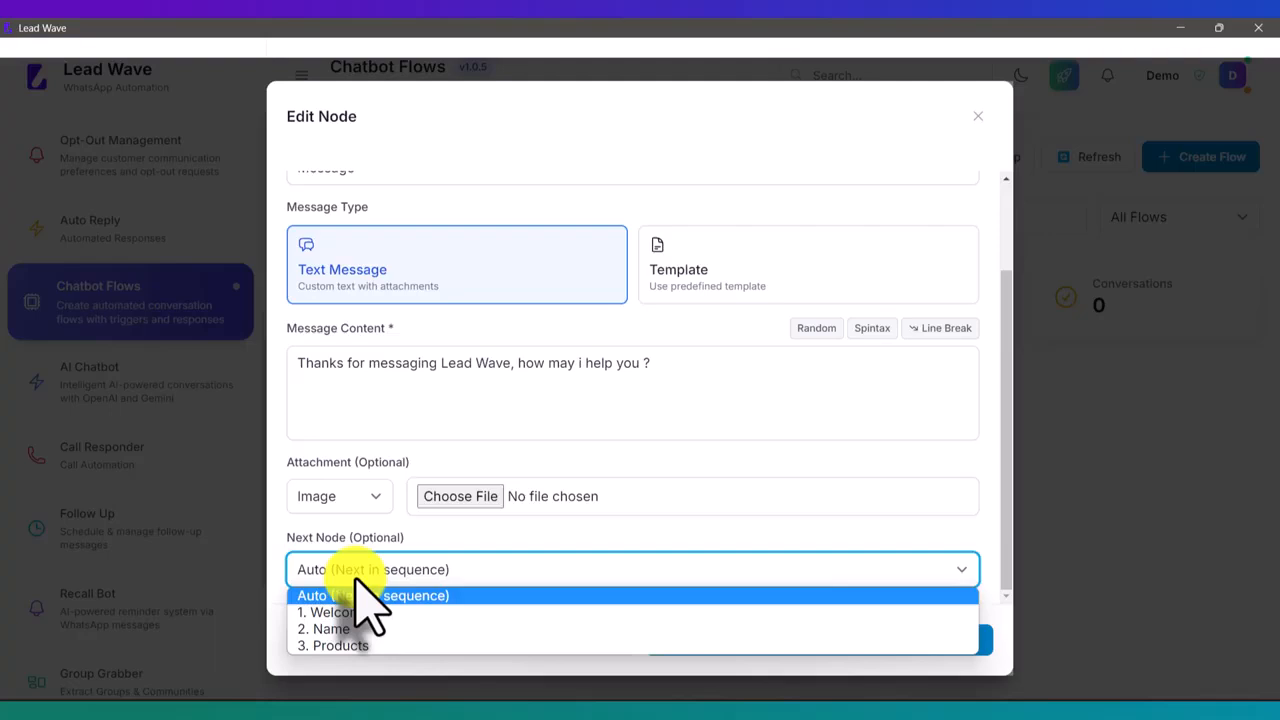
{"action": "left_click", "coordinate": [337, 628]}
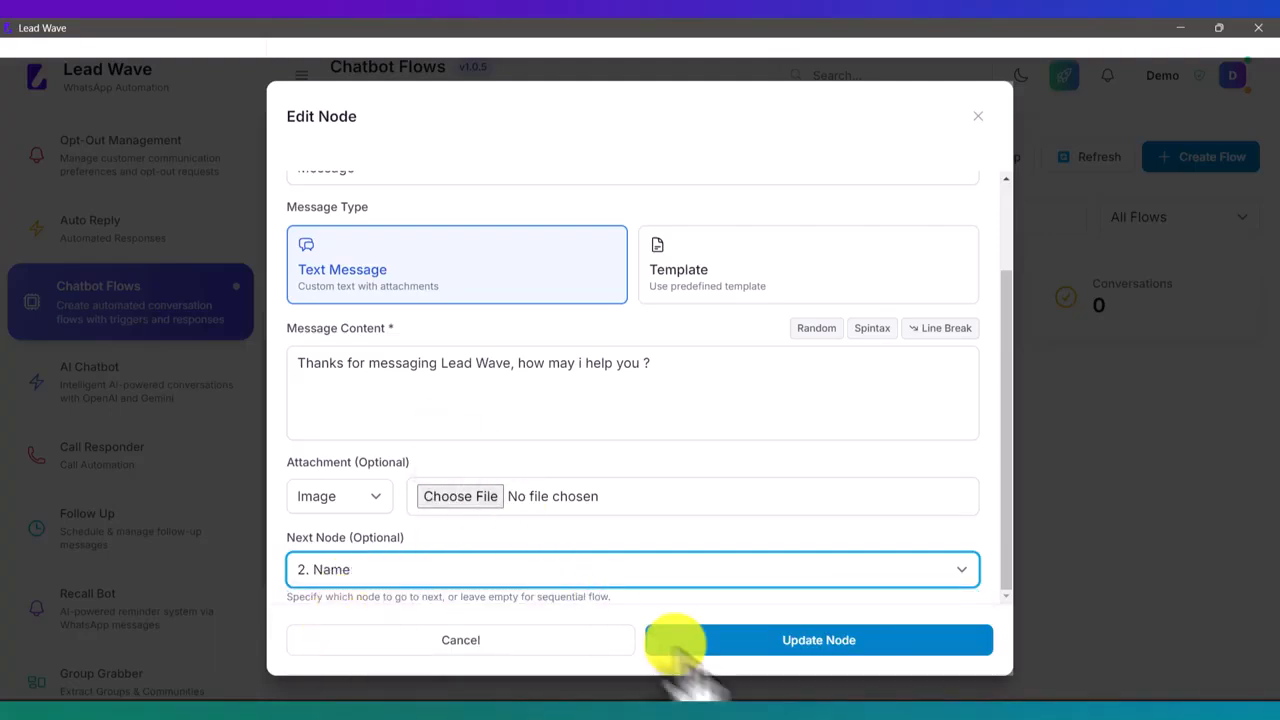
{"action": "left_click", "coordinate": [830, 645]}
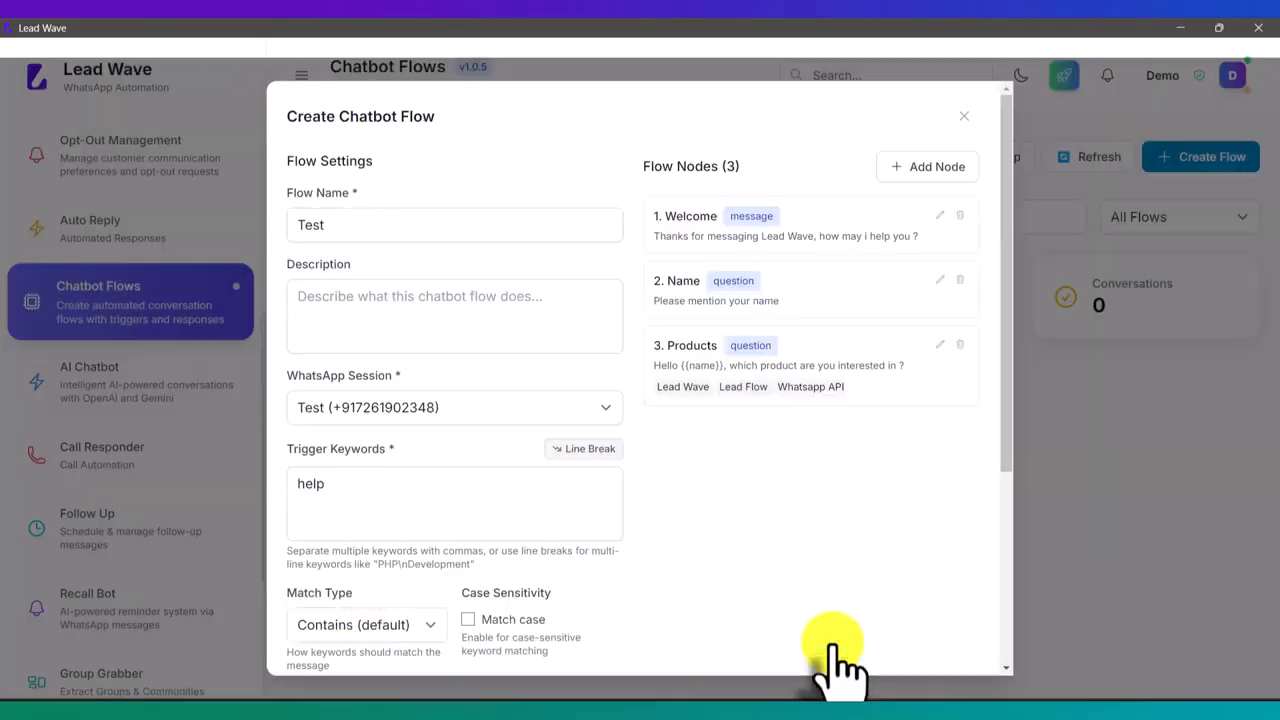
Set the Name node's next node to 3. Products, update the node and create the flow
{"action": "left_click", "coordinate": [945, 285]}
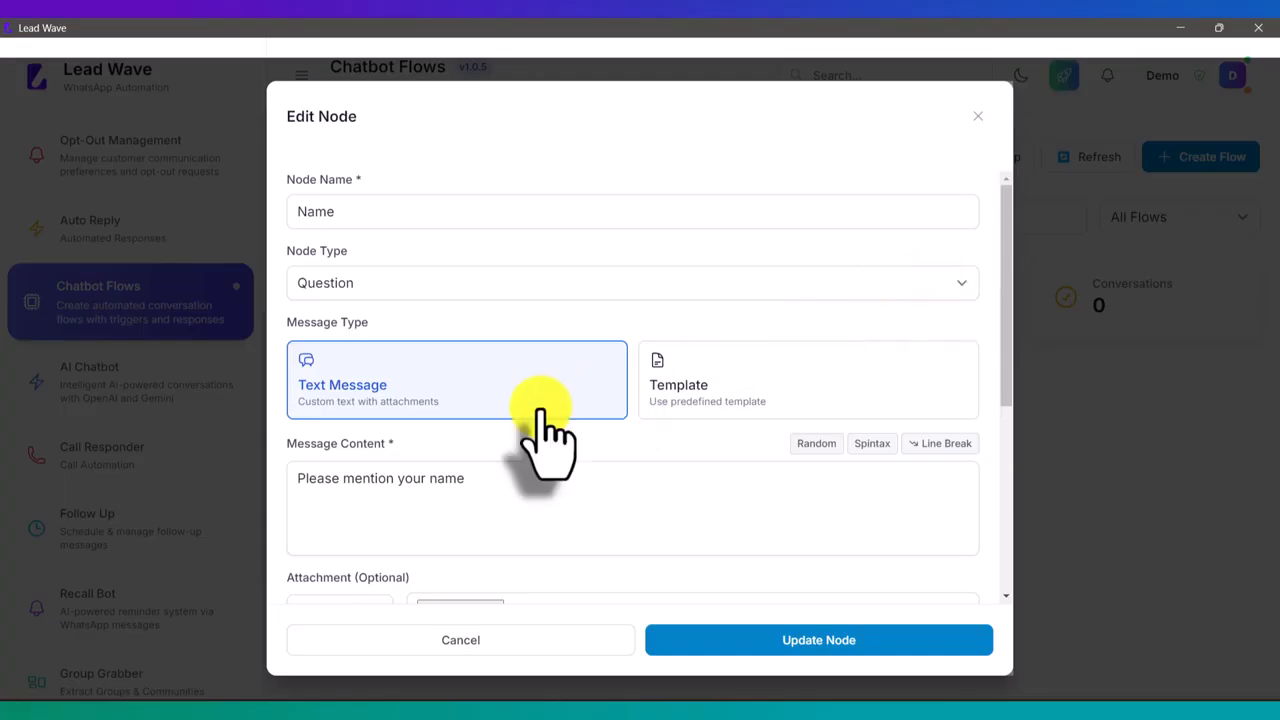
{"action": "scroll", "coordinate": [540, 420], "scroll_direction": "down", "scroll_amount": 3}
{"action": "scroll", "coordinate": [537, 415], "scroll_direction": "down", "scroll_amount": 1}
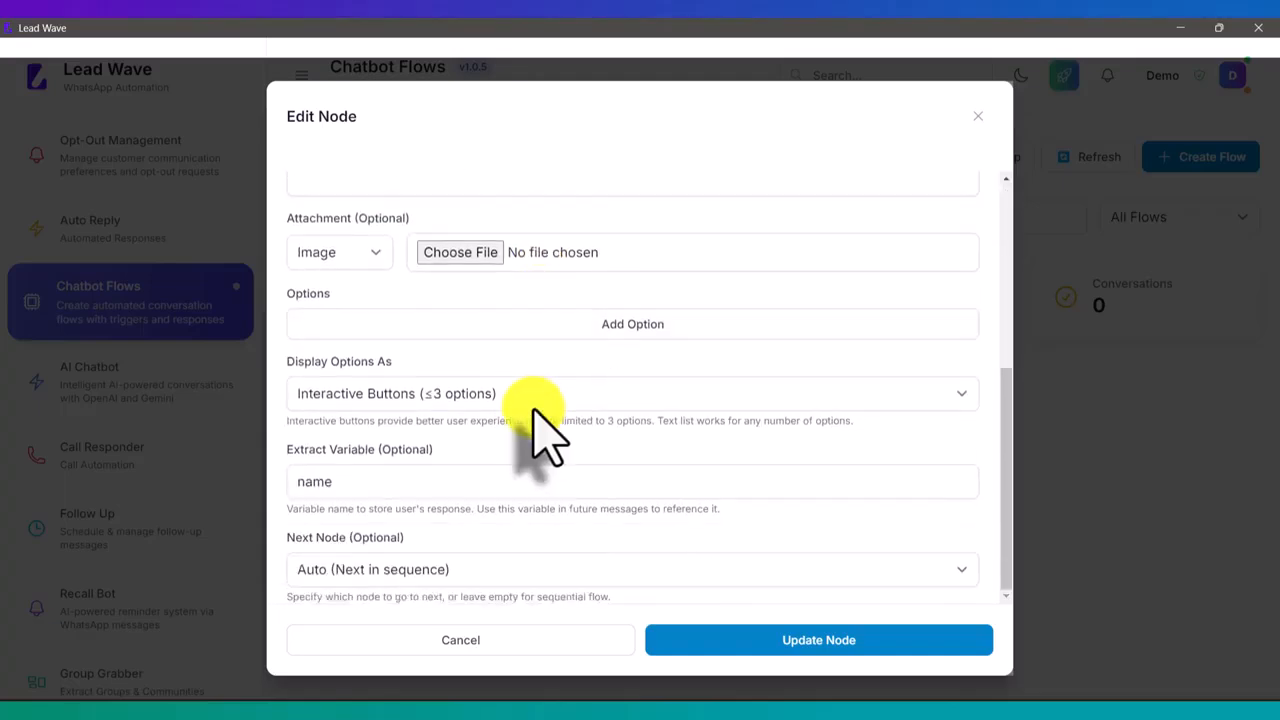
{"action": "left_click", "coordinate": [400, 570]}
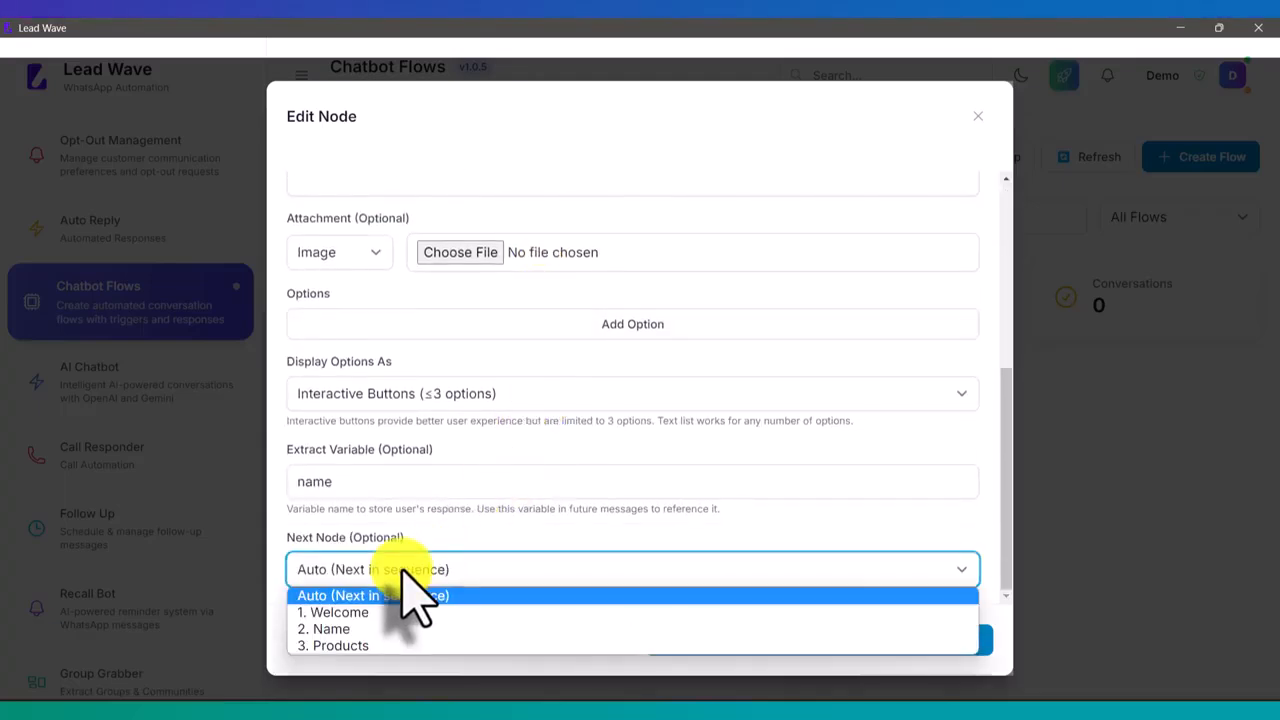
{"action": "left_click", "coordinate": [383, 646]}
{"action": "left_click", "coordinate": [818, 640]}
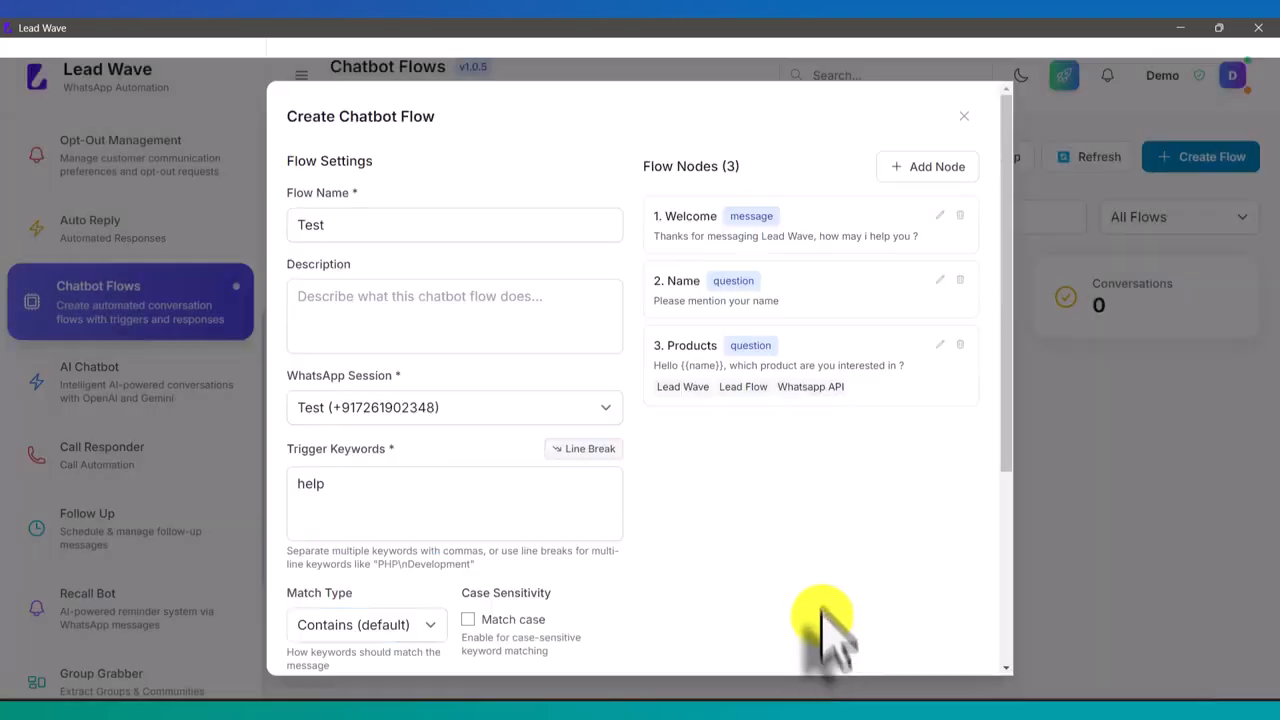
{"action": "scroll", "coordinate": [822, 518], "scroll_direction": "down", "scroll_amount": 3}
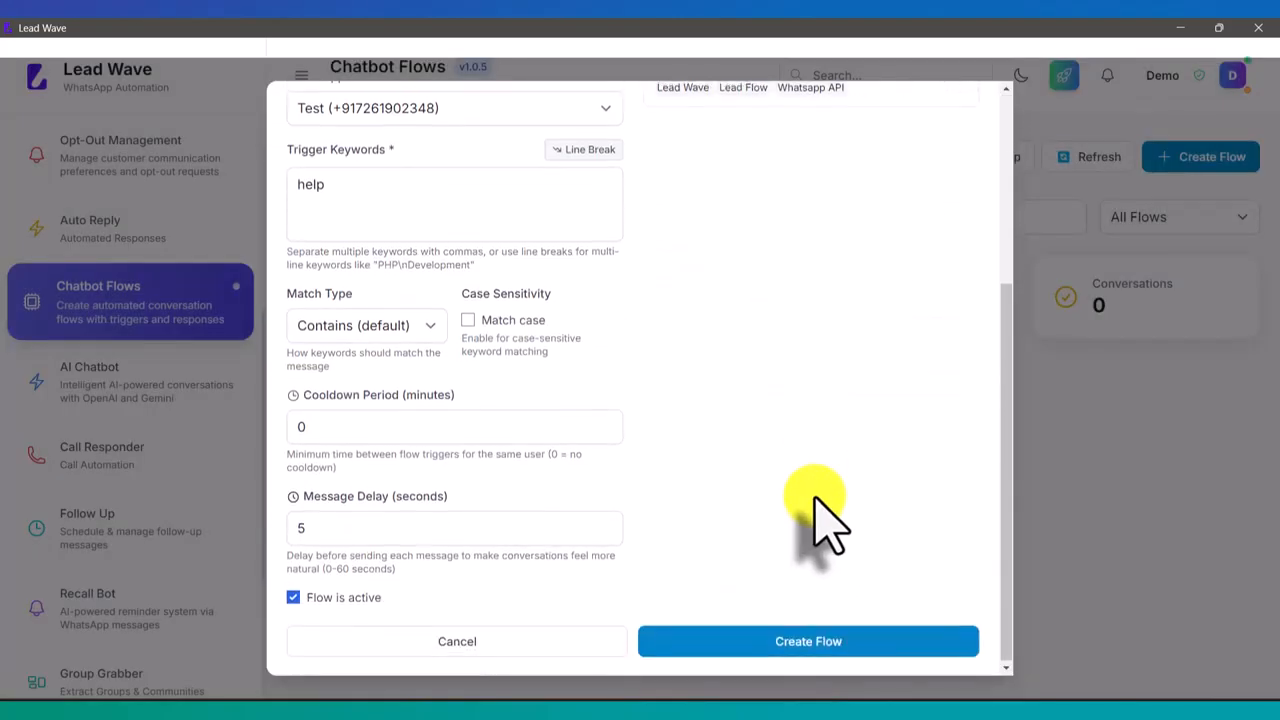
{"action": "left_click", "coordinate": [821, 664]}
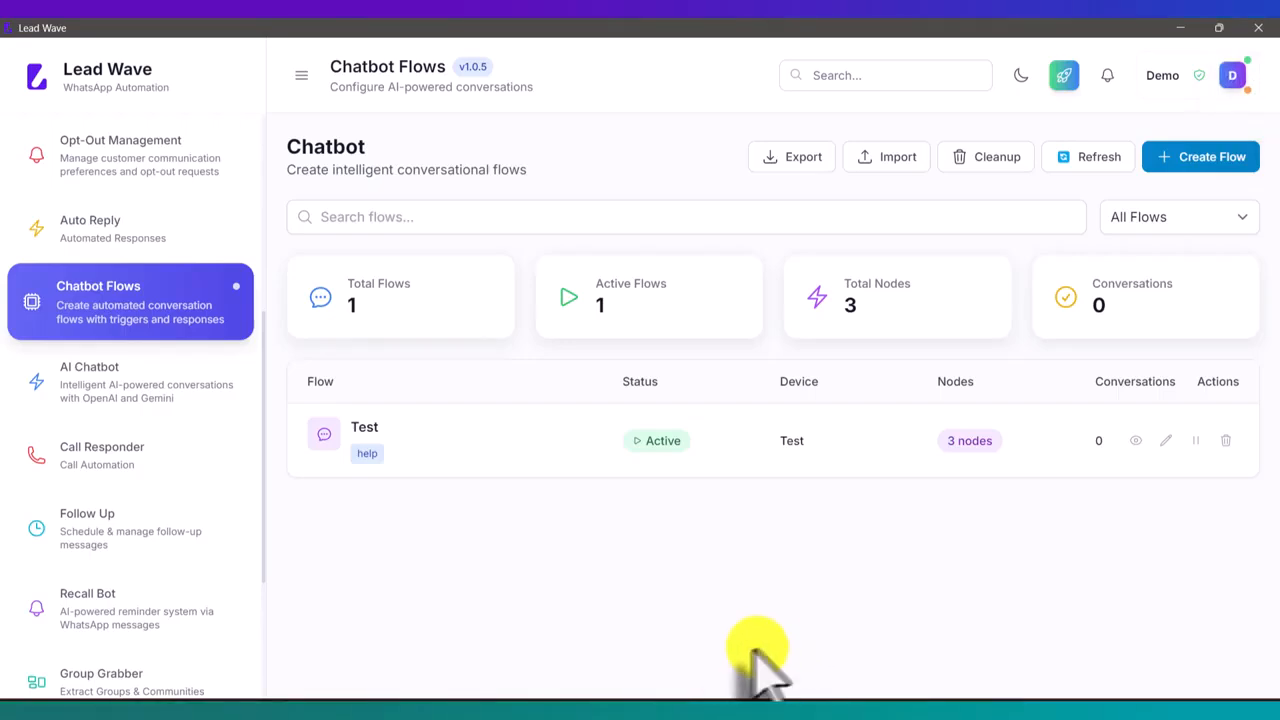
Switch to the phone mirroring window and send "help" in the Lead Wave WhatsApp chat
{"action": "left_click", "coordinate": [609, 713]}
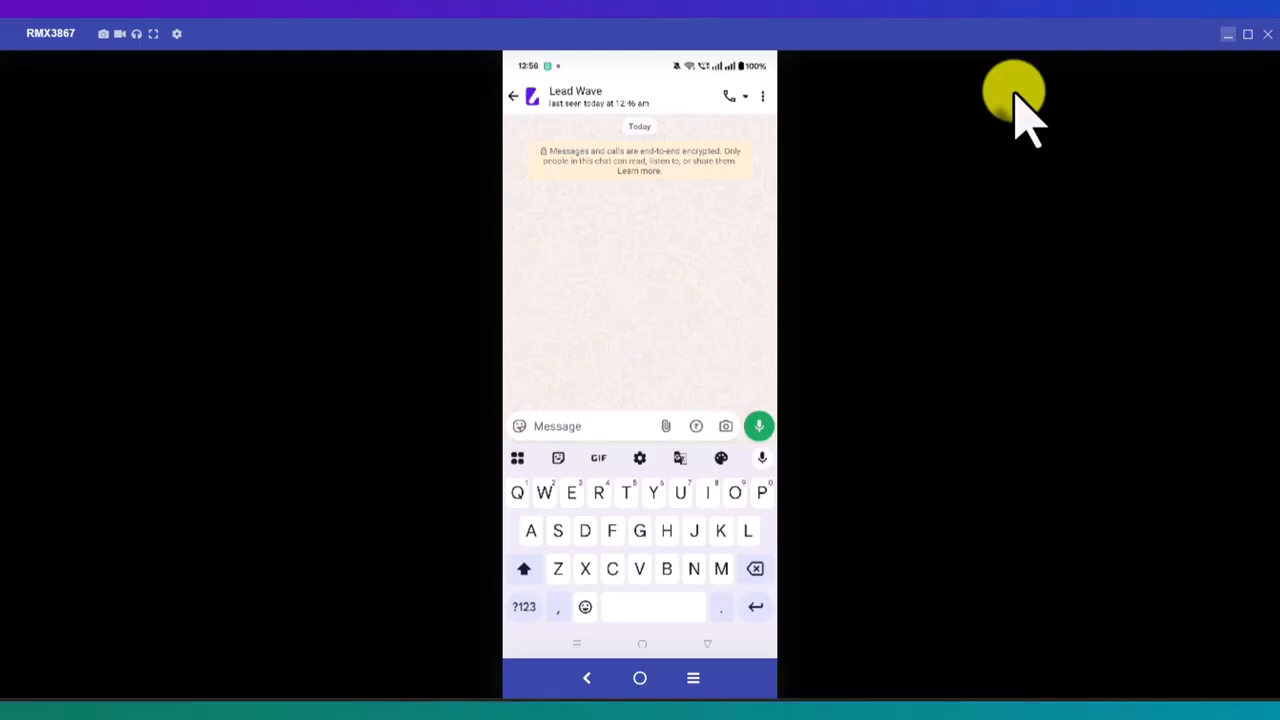
{"action": "key", "text": "shift"}
{"action": "type", "text": "help"}
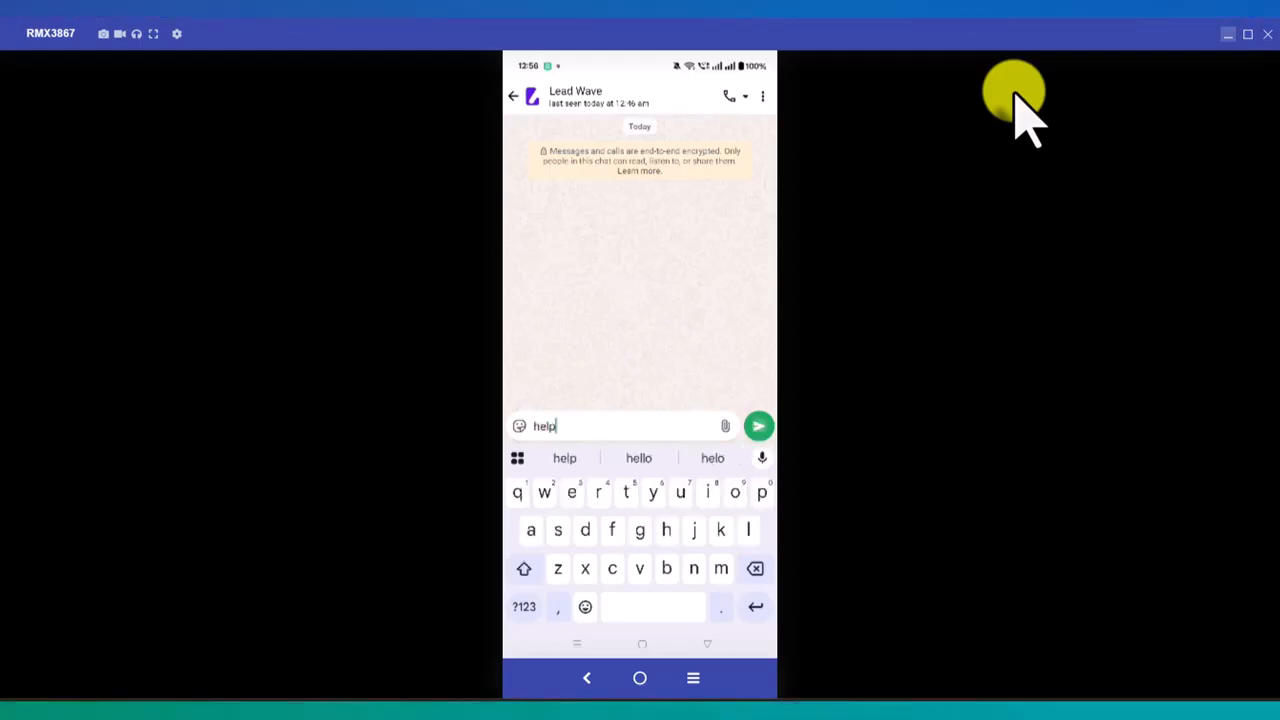
{"action": "key", "text": "Return"}
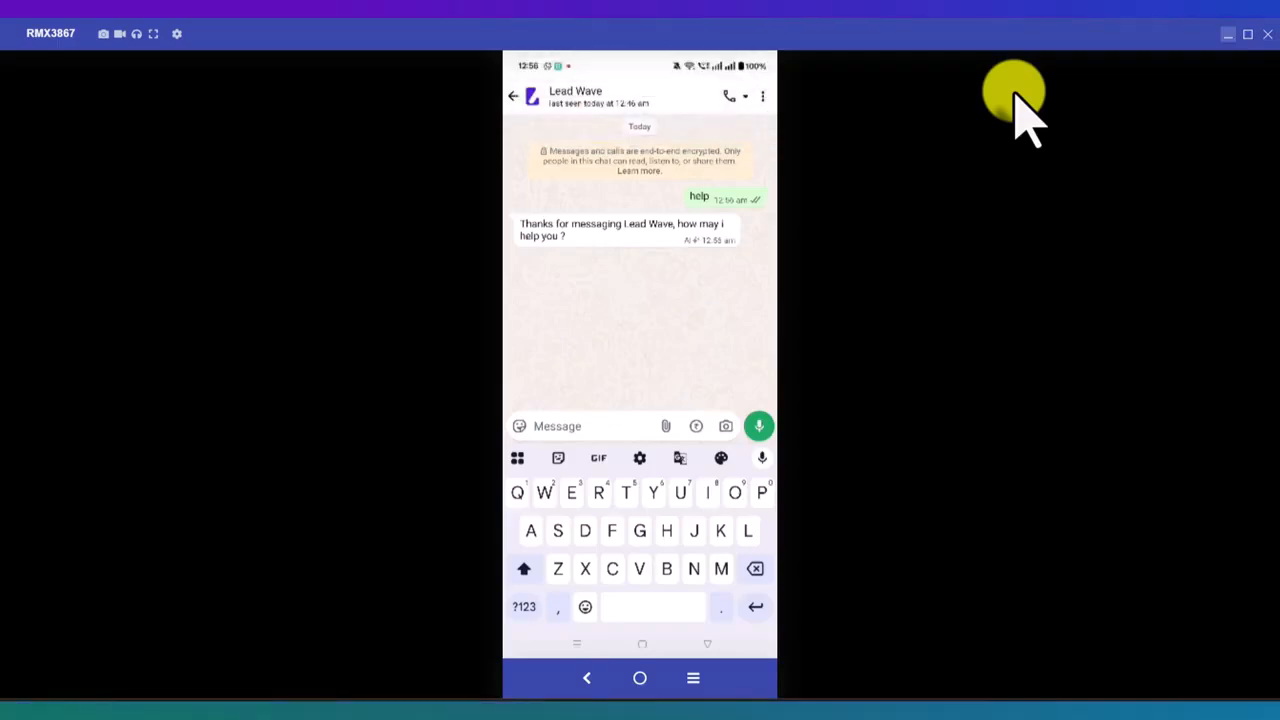
Reply "I need product" in the chat, and answer the name question with the customer's first name
{"action": "type", "text": "I"}
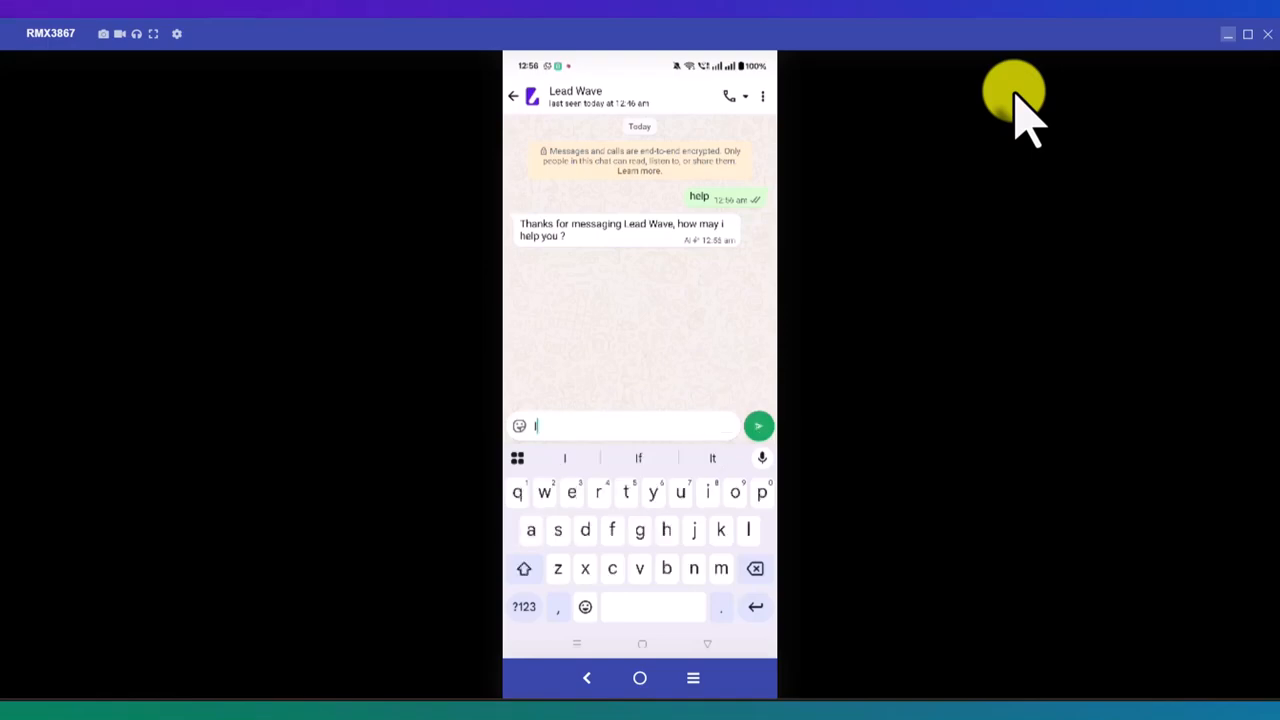
{"action": "type", "text": " need "}
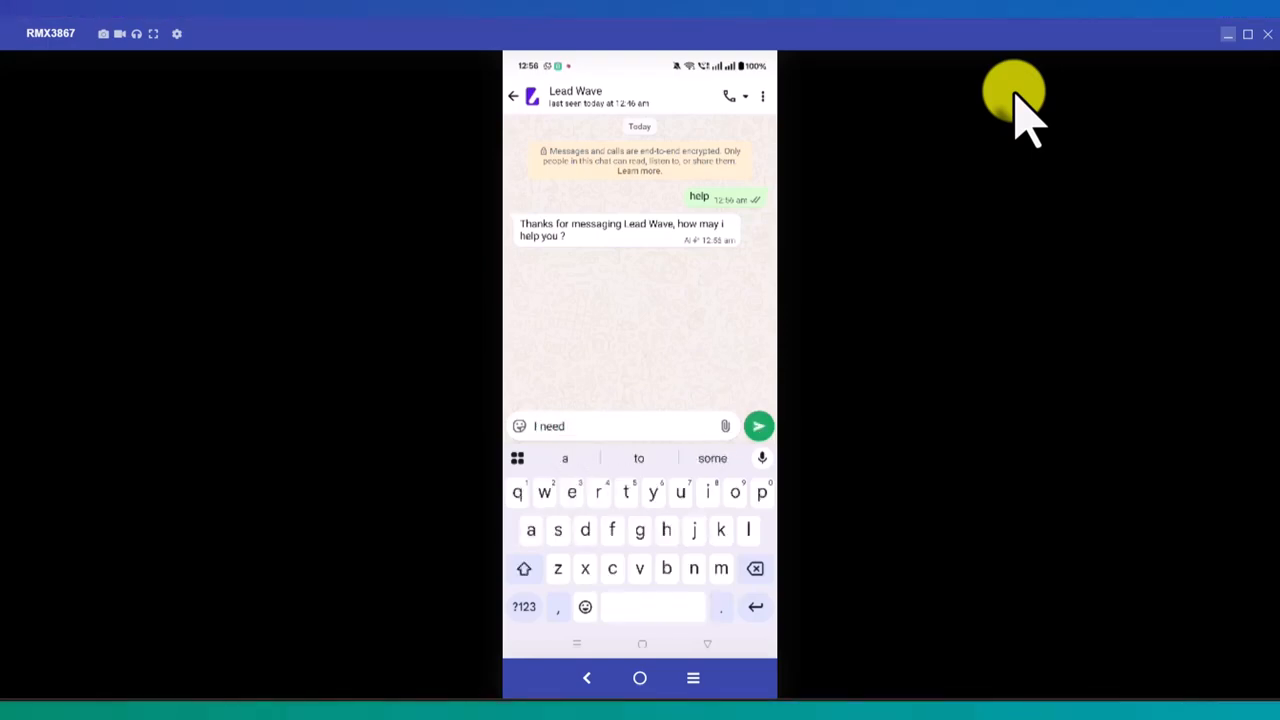
{"action": "type", "text": "pro"}
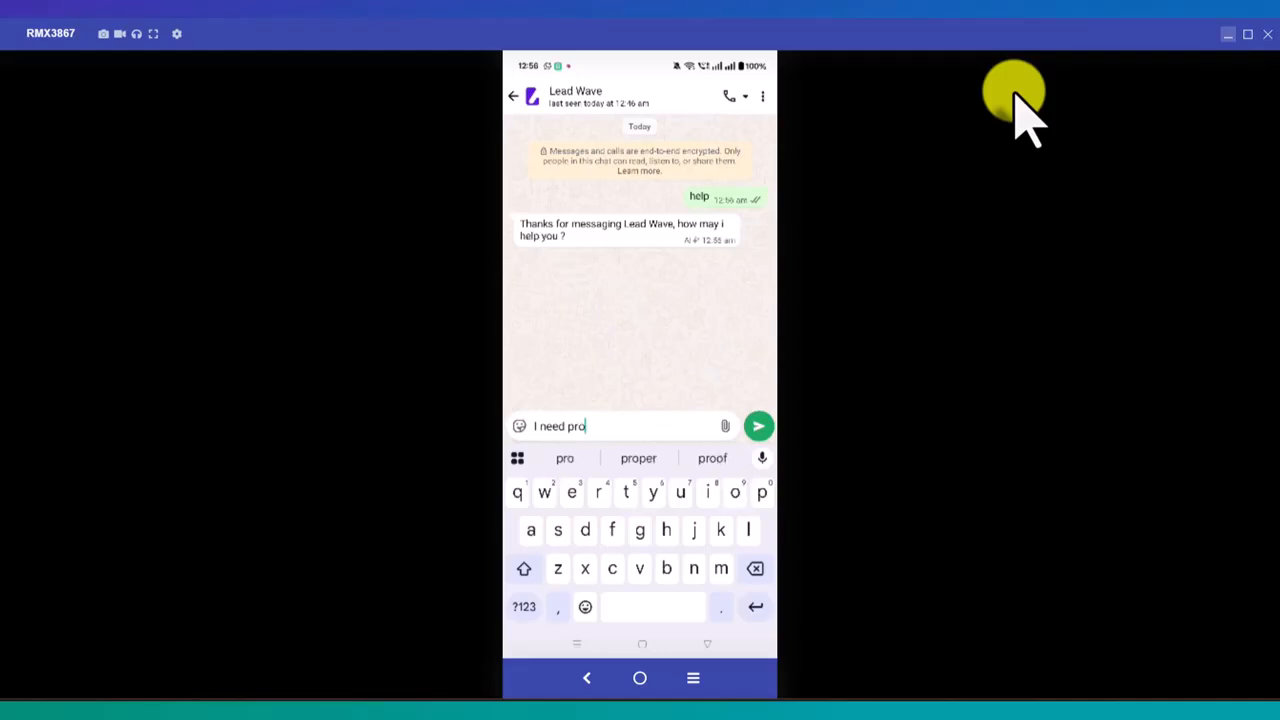
{"action": "type", "text": "duct"}
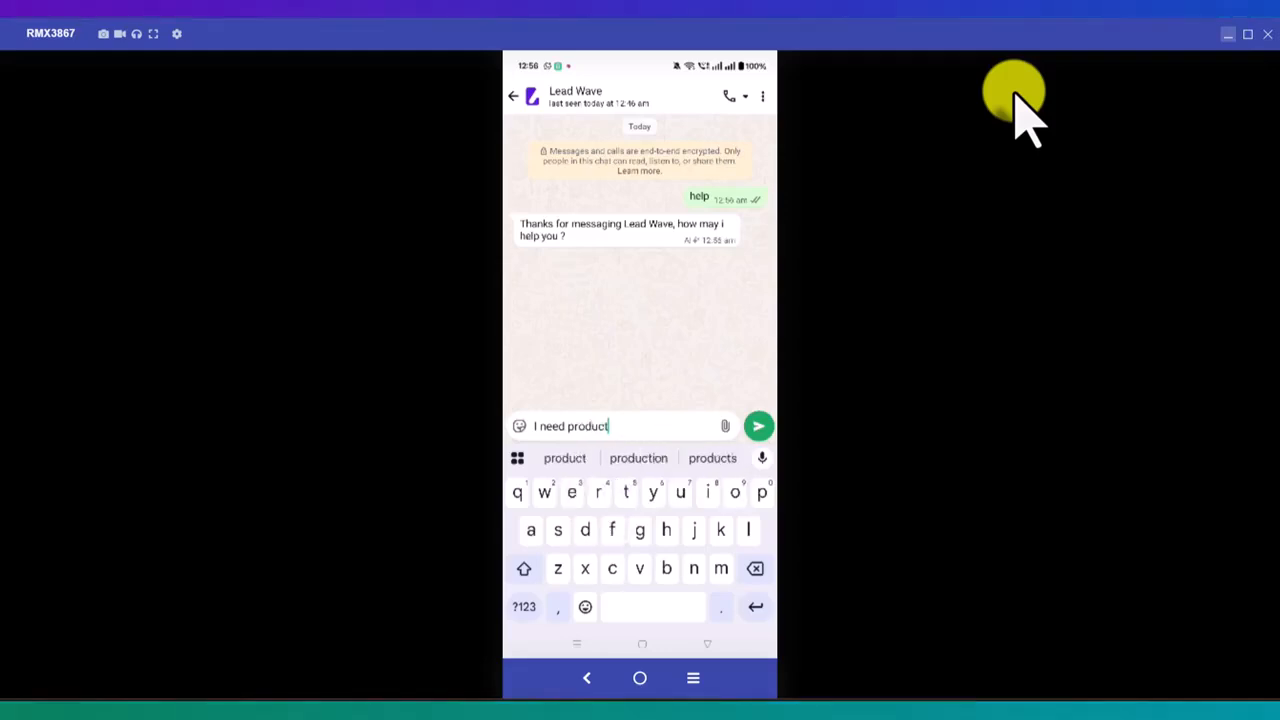
{"action": "key", "text": "Return"}
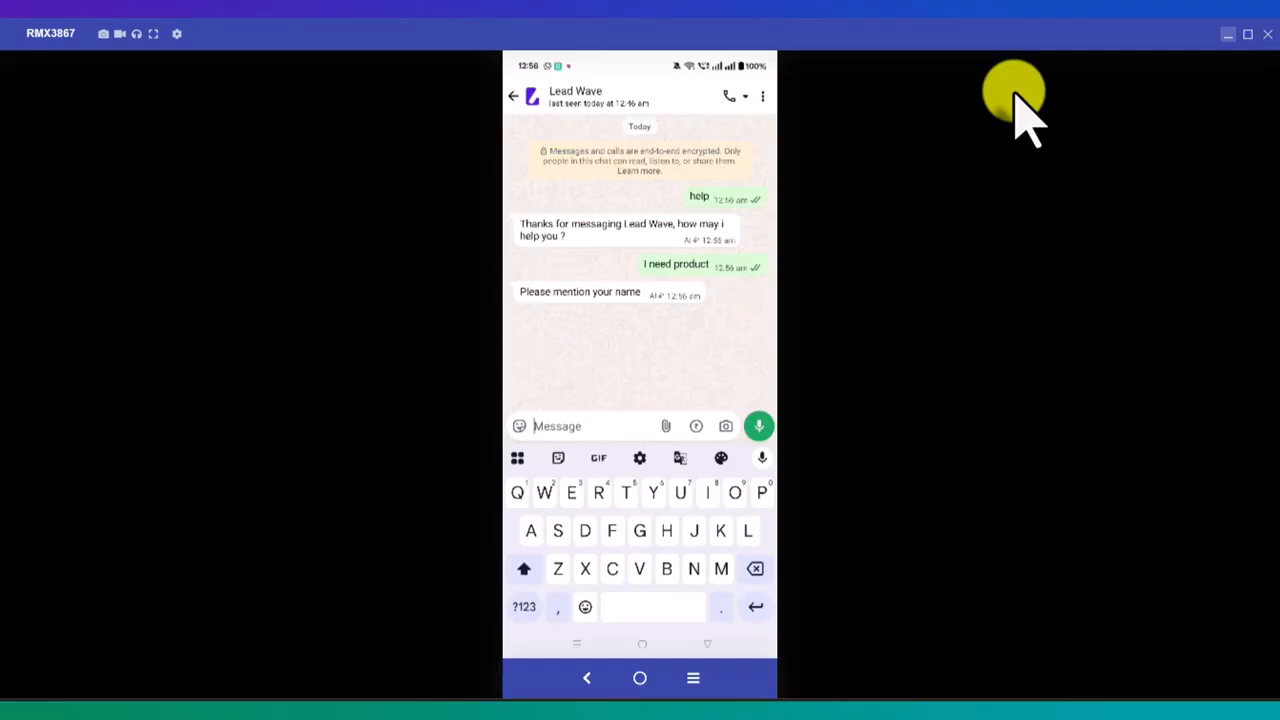
{"action": "type", "text": "Rahu"}
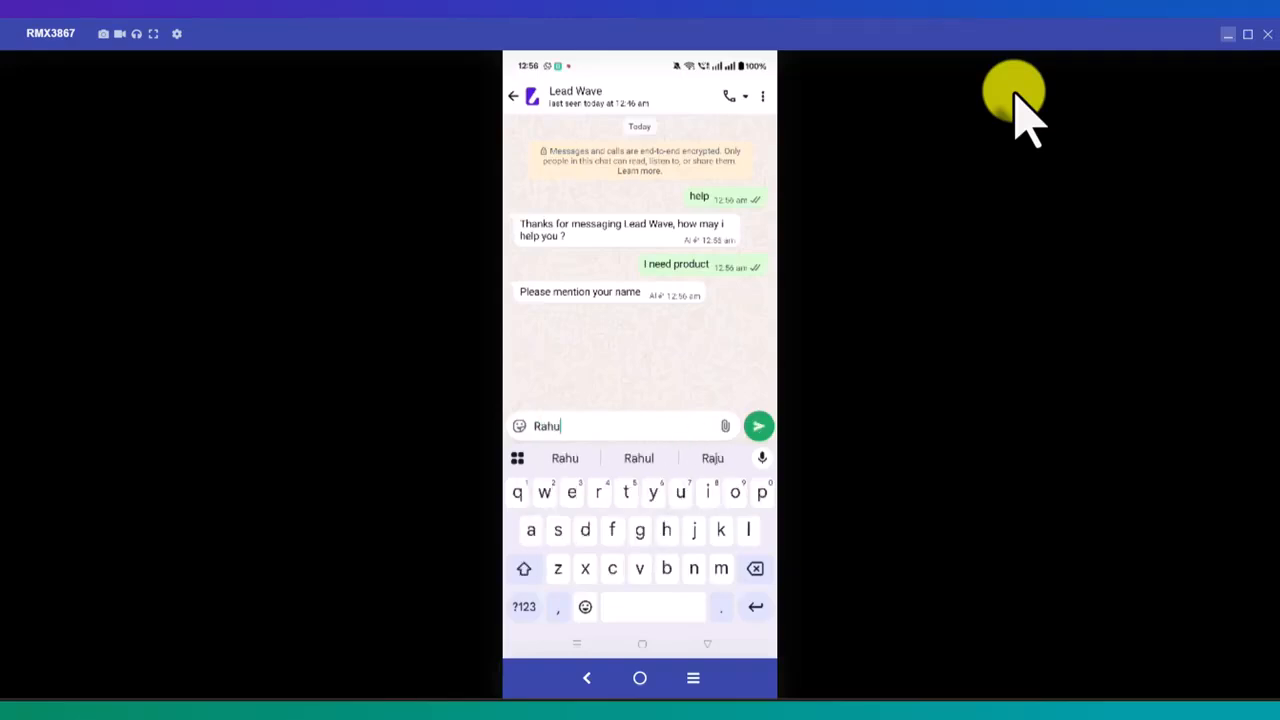
{"action": "type", "text": "l"}
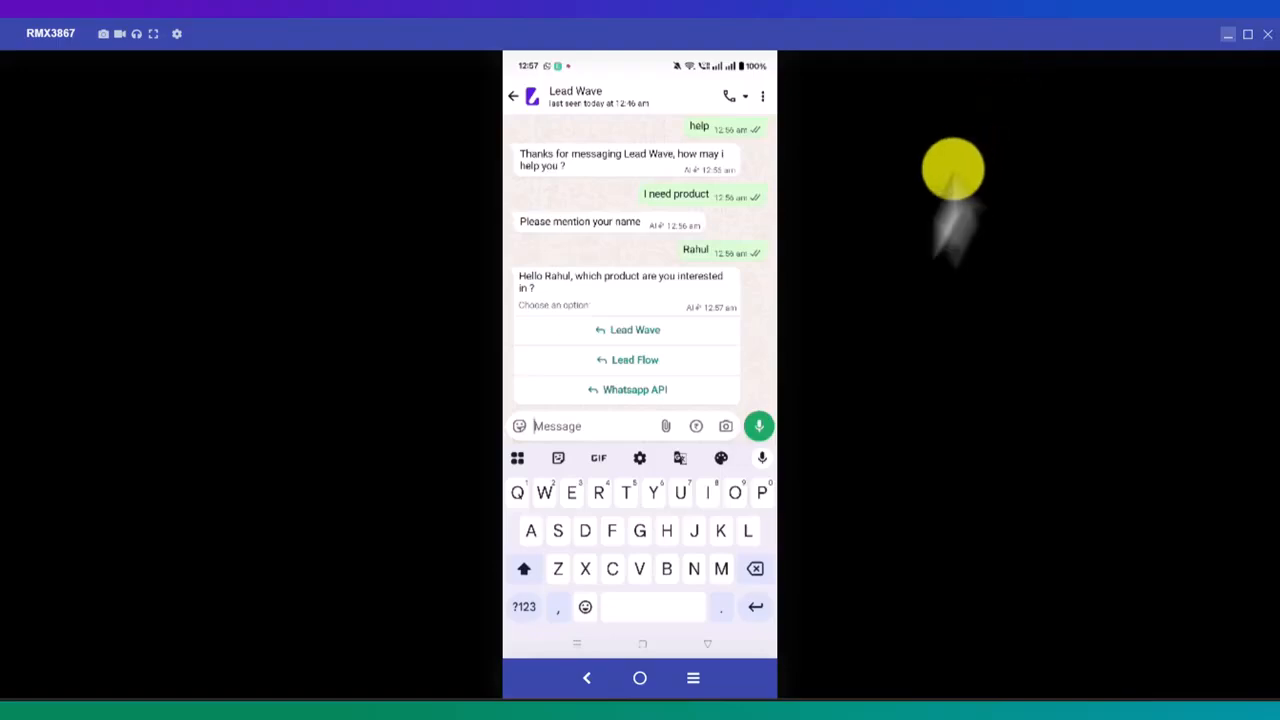
Switch back to Lead Wave, open the Test flow for editing and compare its nodes with the phone's chat conversation
{"action": "left_click", "coordinate": [580, 718]}
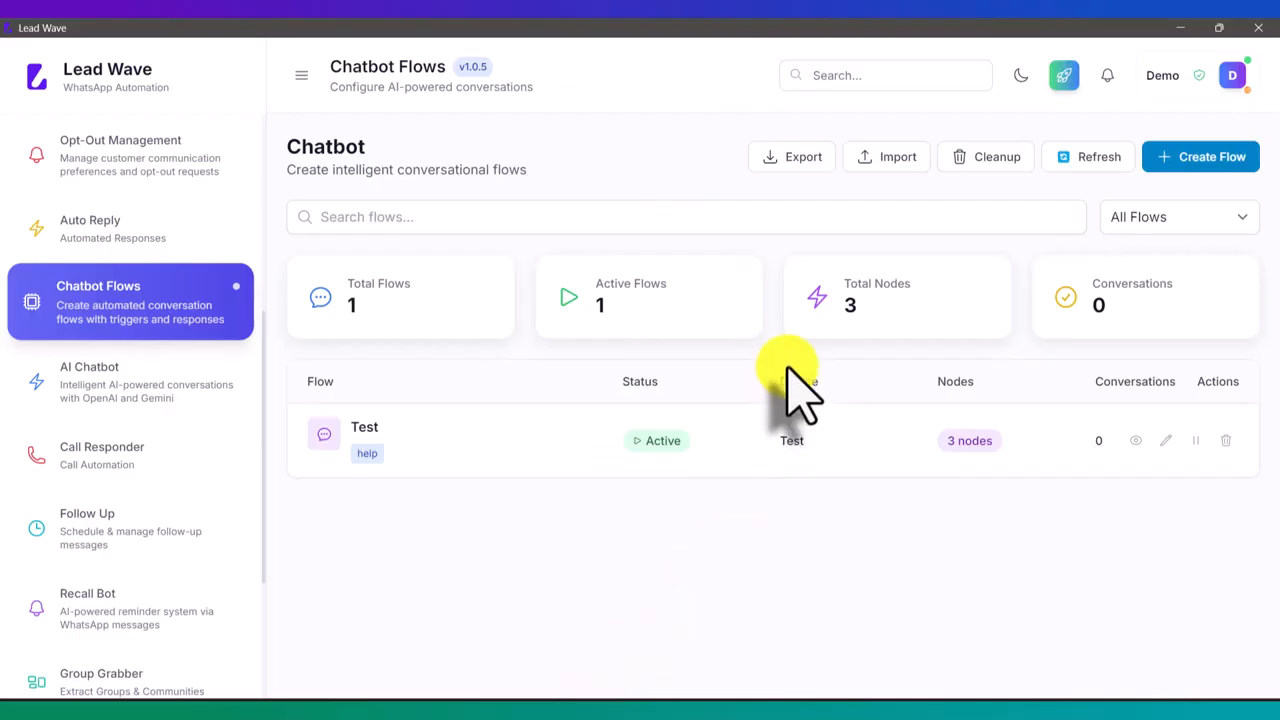
{"action": "left_click", "coordinate": [1163, 440]}
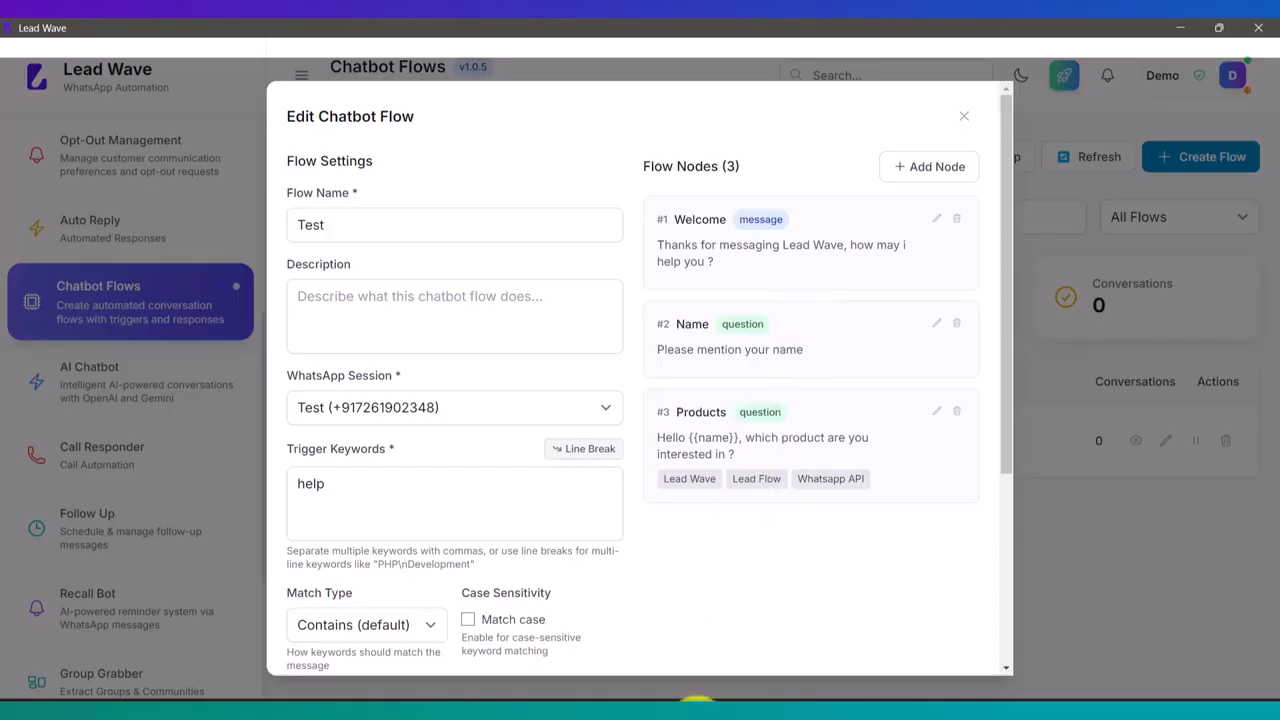
{"action": "left_click", "coordinate": [616, 700]}
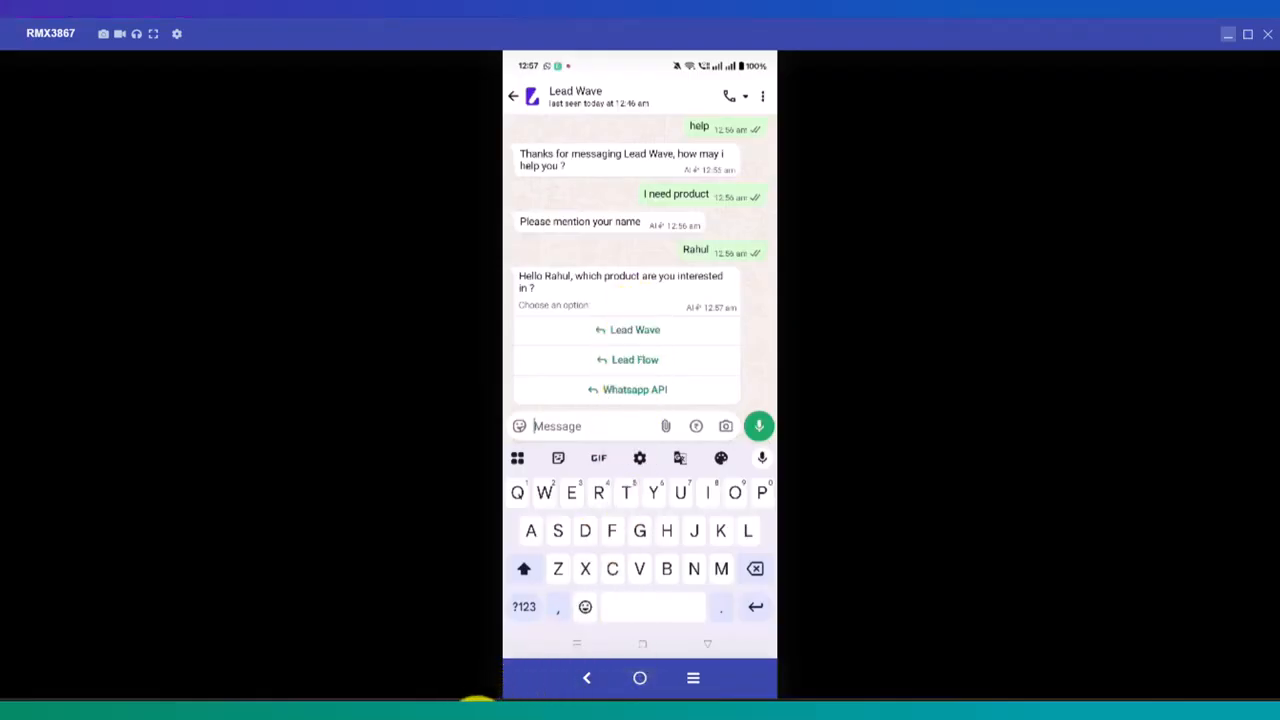
{"action": "left_click", "coordinate": [583, 700]}
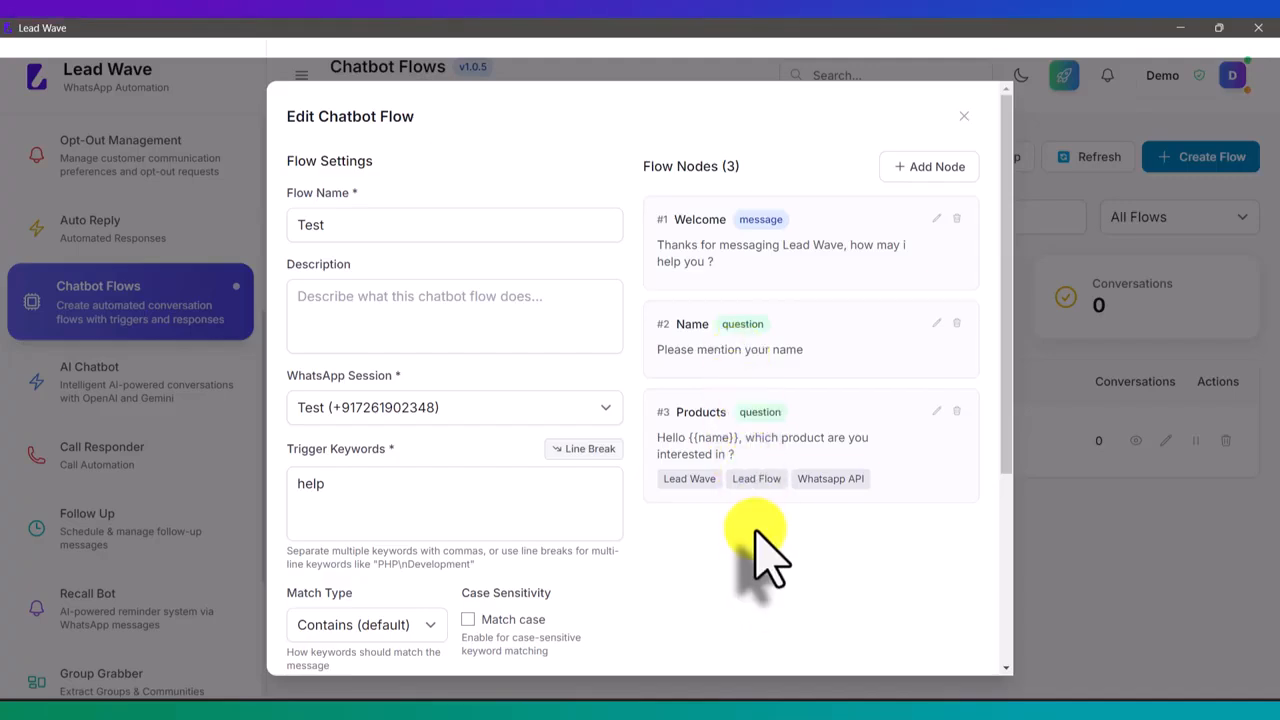
{"action": "left_click", "coordinate": [964, 116]}
{"action": "left_click", "coordinate": [1172, 162]}
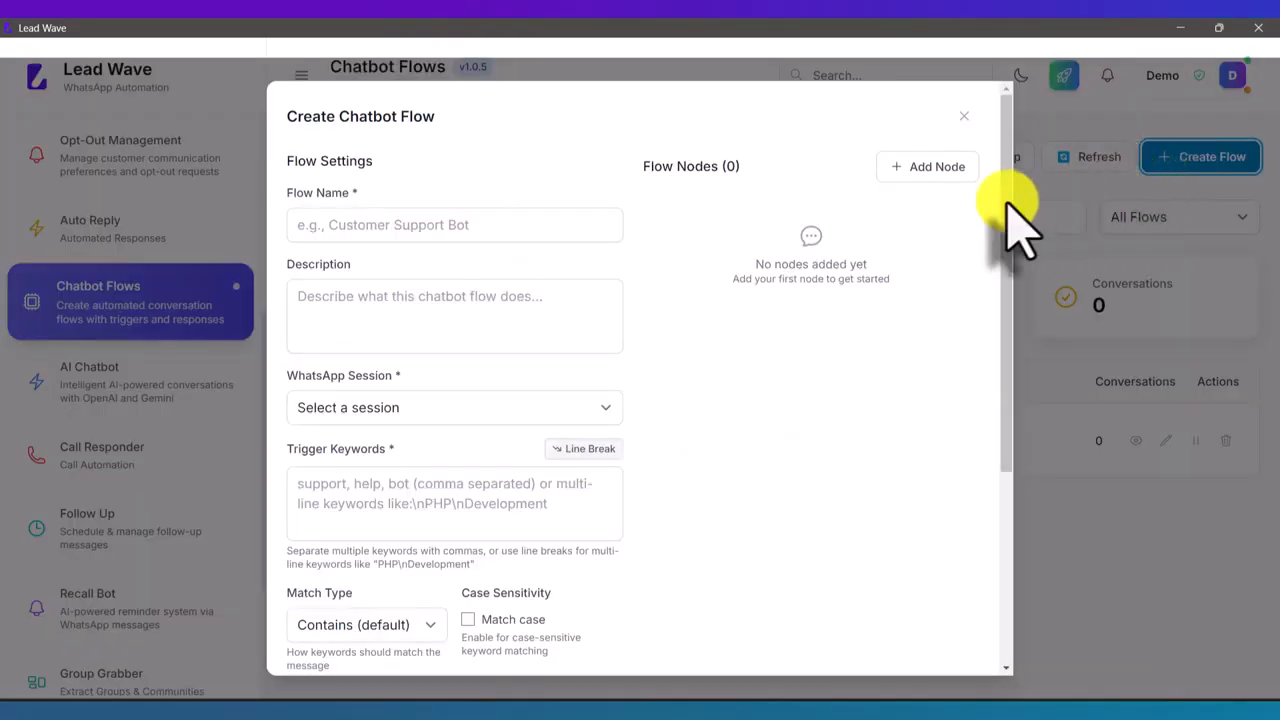
{"action": "left_click", "coordinate": [388, 492]}
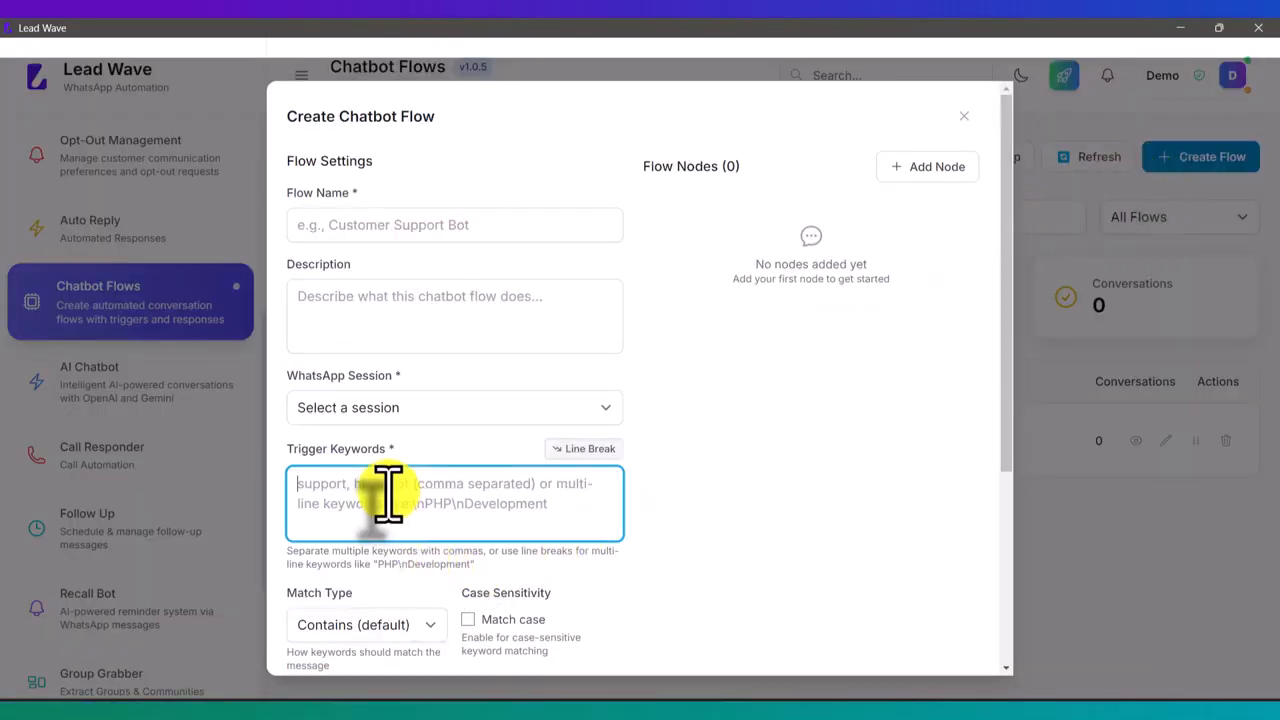
{"action": "type", "text": "Lead "}
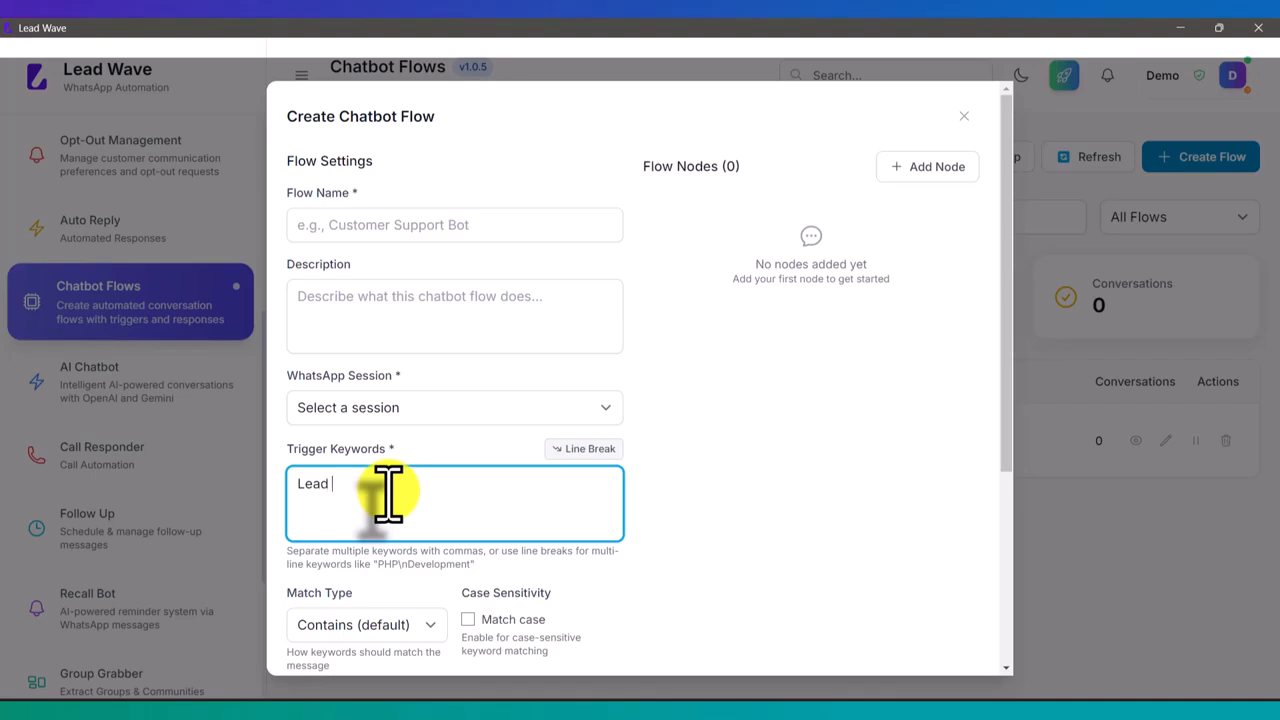
{"action": "type", "text": "Wav"}
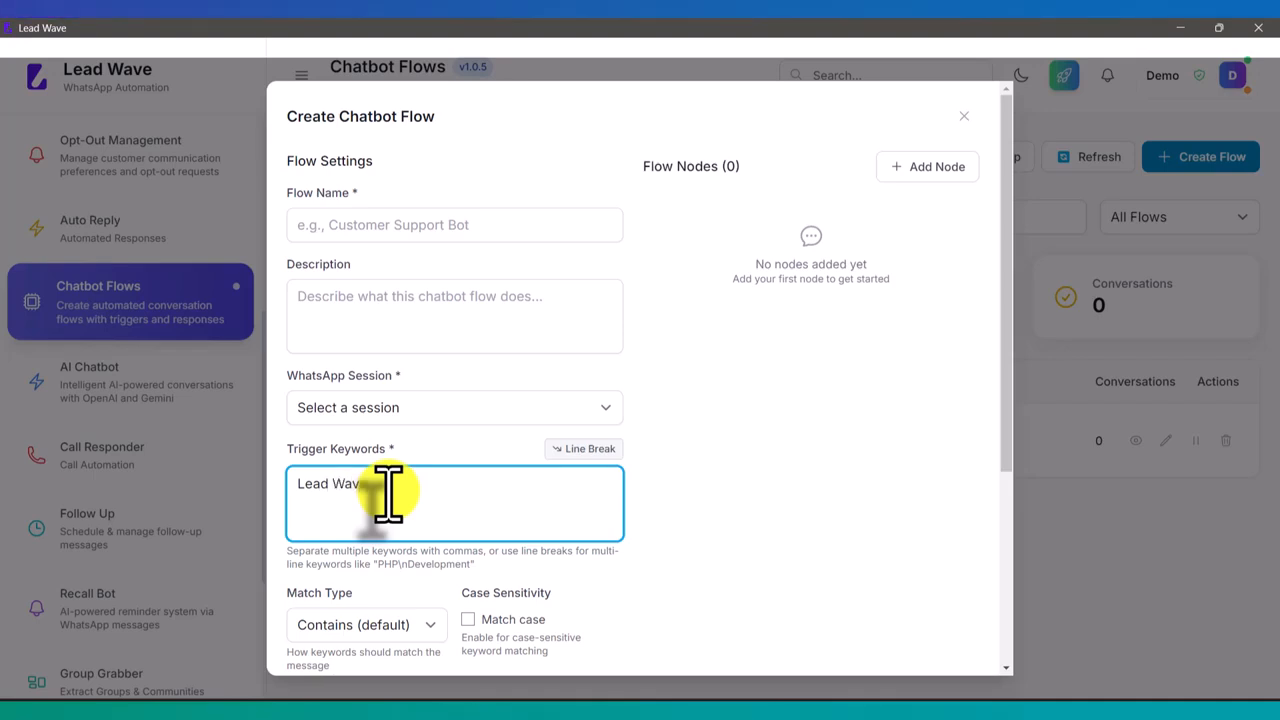
{"action": "type", "text": "e"}
{"action": "left_click", "coordinate": [616, 716]}
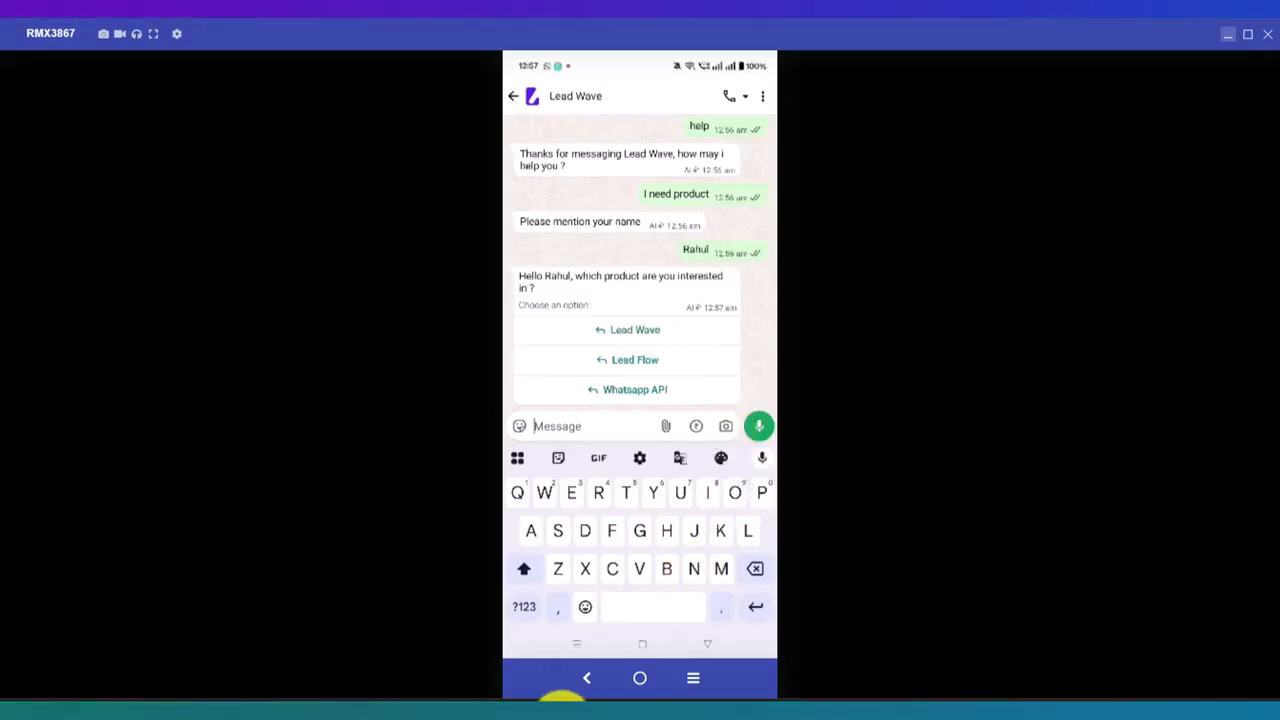
{"action": "left_click", "coordinate": [583, 705]}
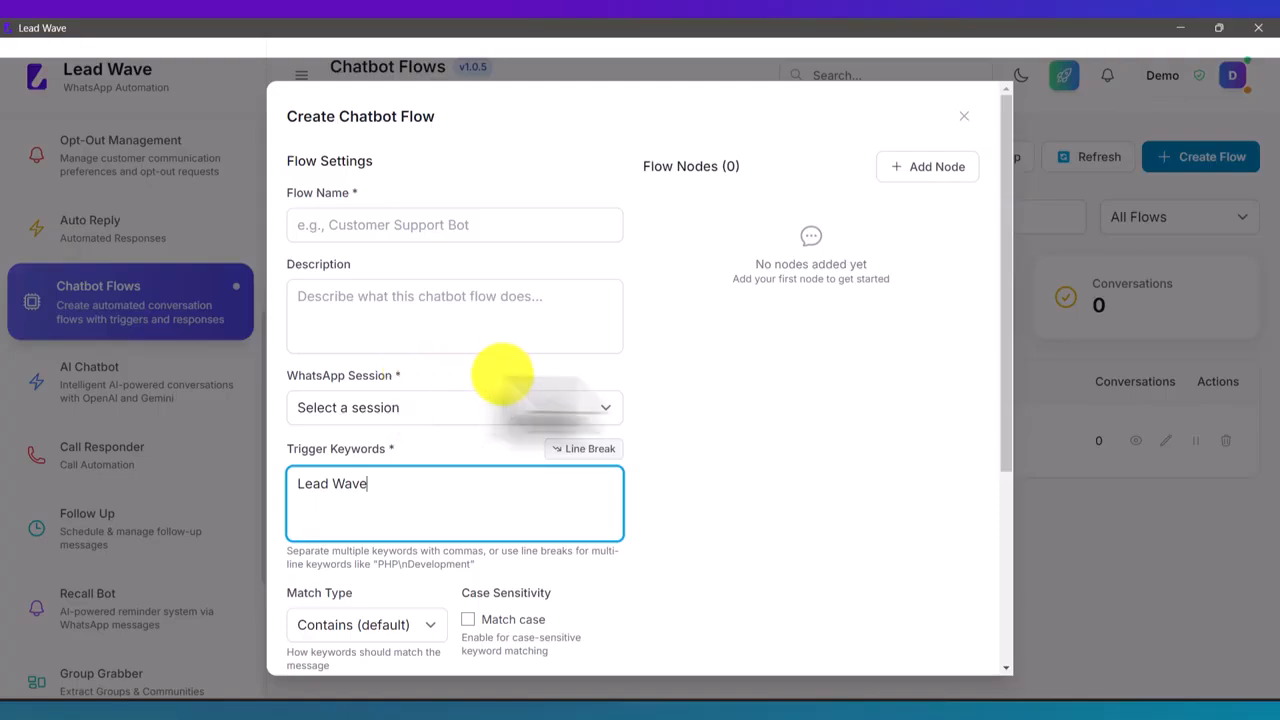
{"action": "left_click", "coordinate": [958, 114]}
Open the Test flow for editing and start a new node of type Action
{"action": "left_click", "coordinate": [1167, 441]}
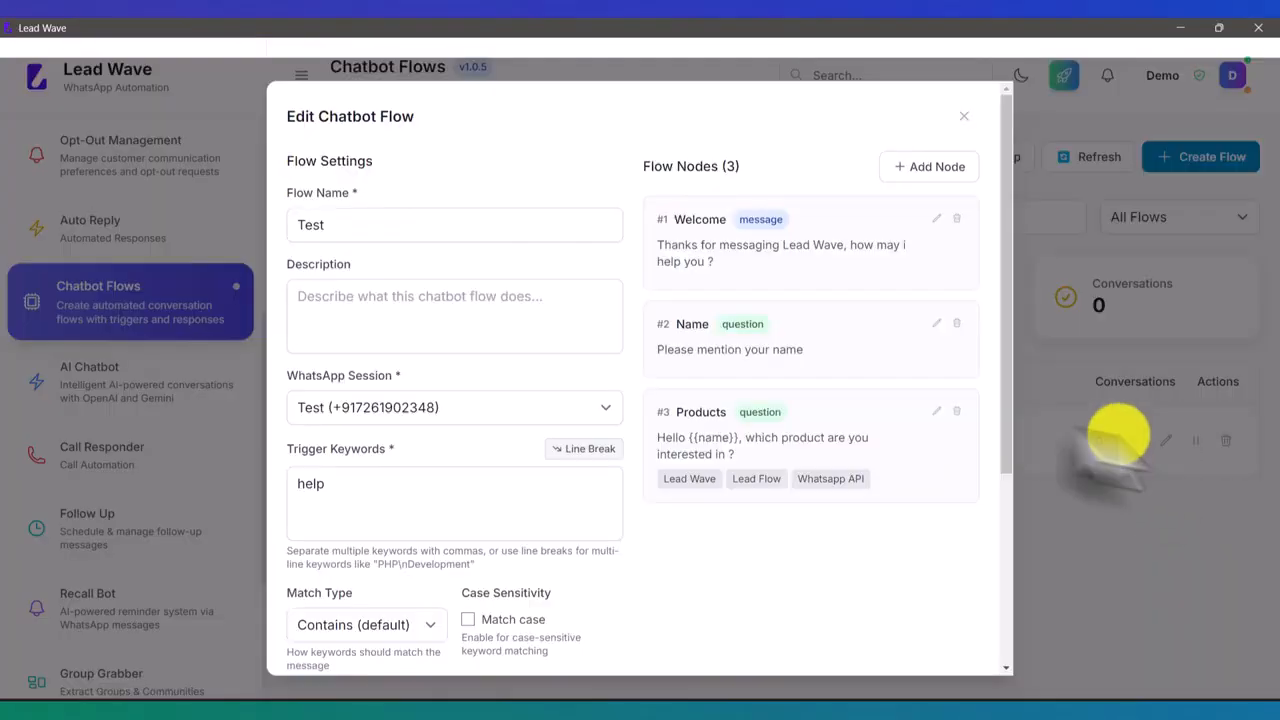
{"action": "left_click", "coordinate": [955, 163]}
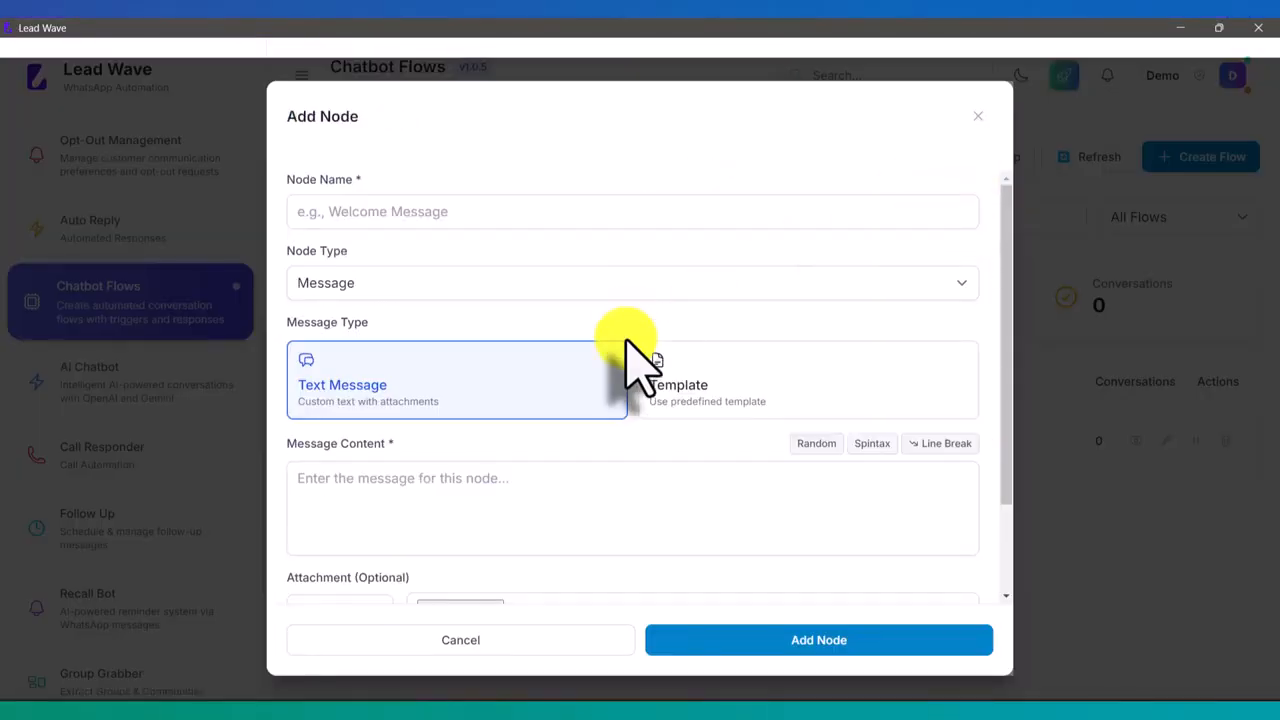
{"action": "scroll", "coordinate": [625, 360], "scroll_direction": "down", "scroll_amount": 2}
{"action": "scroll", "coordinate": [590, 355], "scroll_direction": "up", "scroll_amount": 2}
{"action": "left_click", "coordinate": [467, 287]}
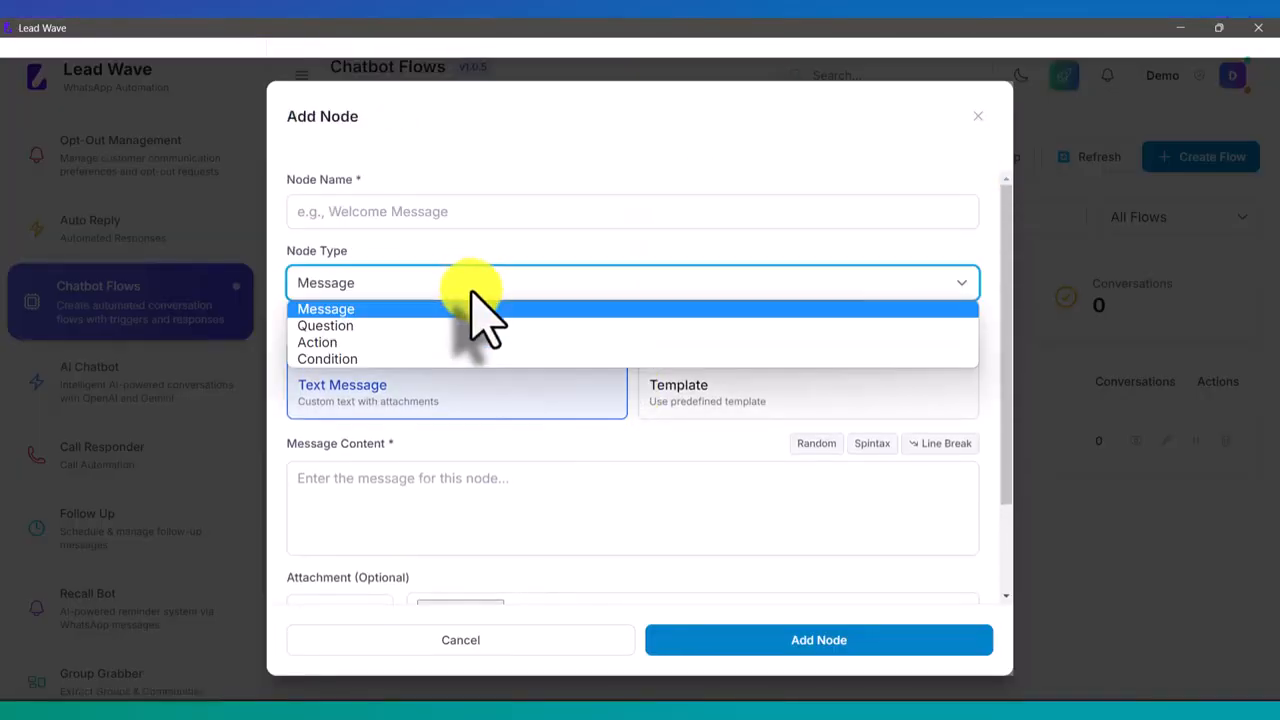
{"action": "left_click", "coordinate": [378, 342]}
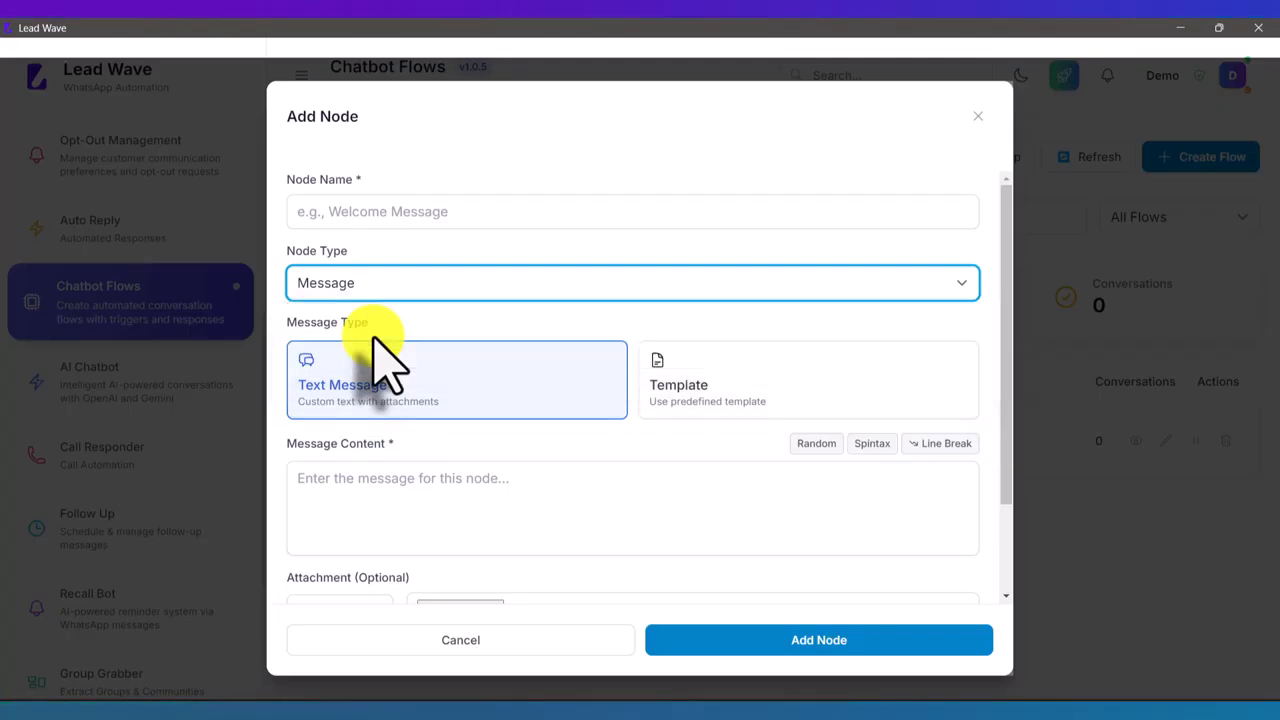
Examine the Action node's available action types, show the Send Email options, and discard the new node
{"action": "scroll", "coordinate": [443, 366], "scroll_direction": "down", "scroll_amount": 3}
{"action": "scroll", "coordinate": [440, 350], "scroll_direction": "down", "scroll_amount": 2}
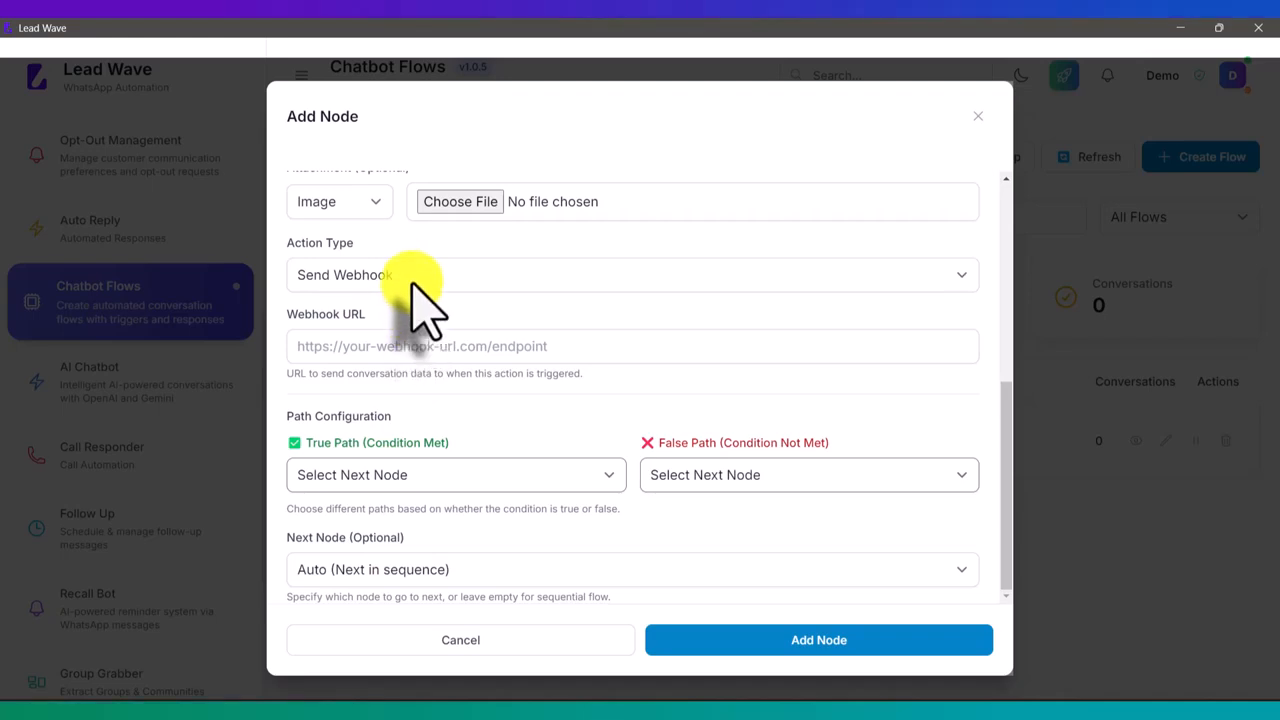
{"action": "left_click", "coordinate": [418, 290]}
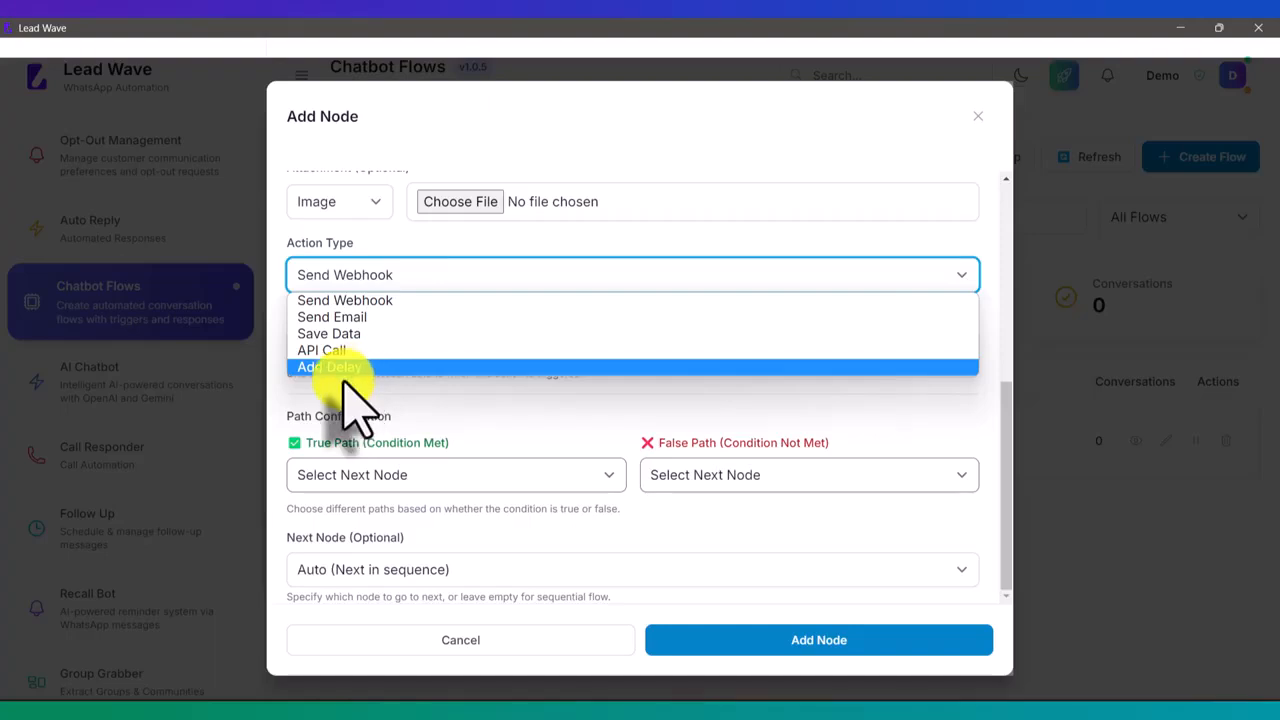
{"action": "left_click", "coordinate": [350, 317]}
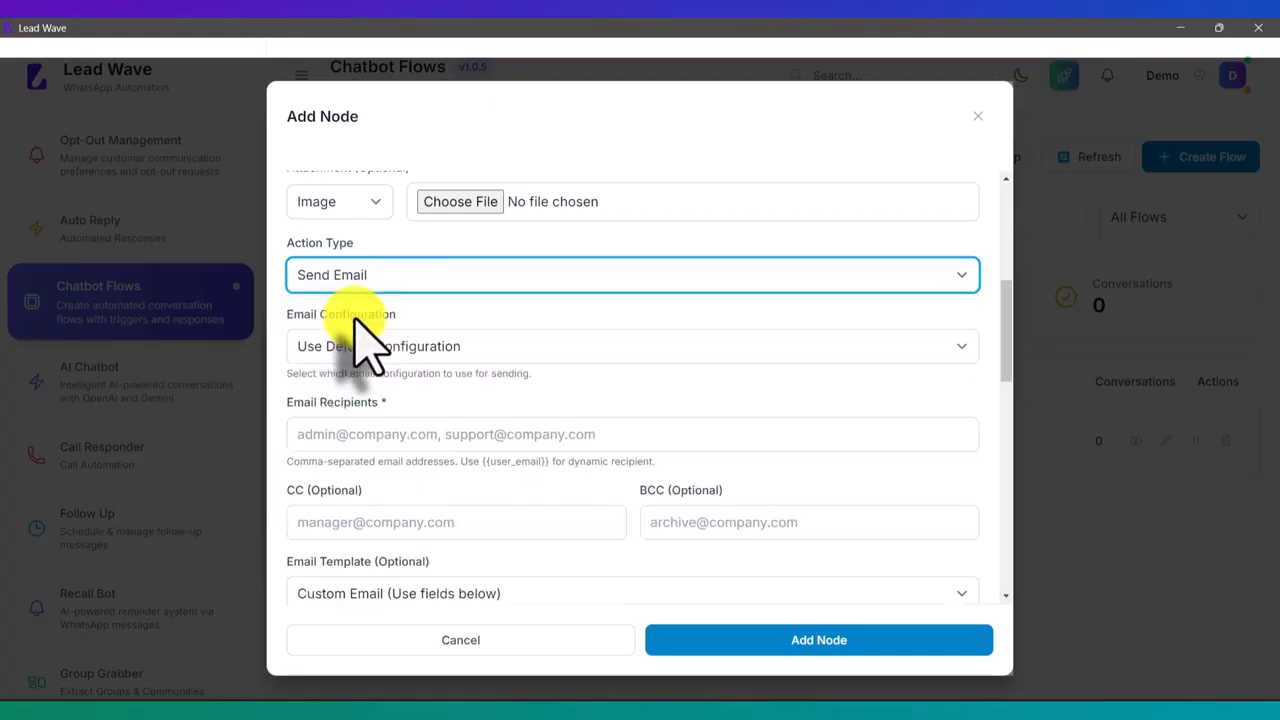
{"action": "left_click", "coordinate": [458, 640]}
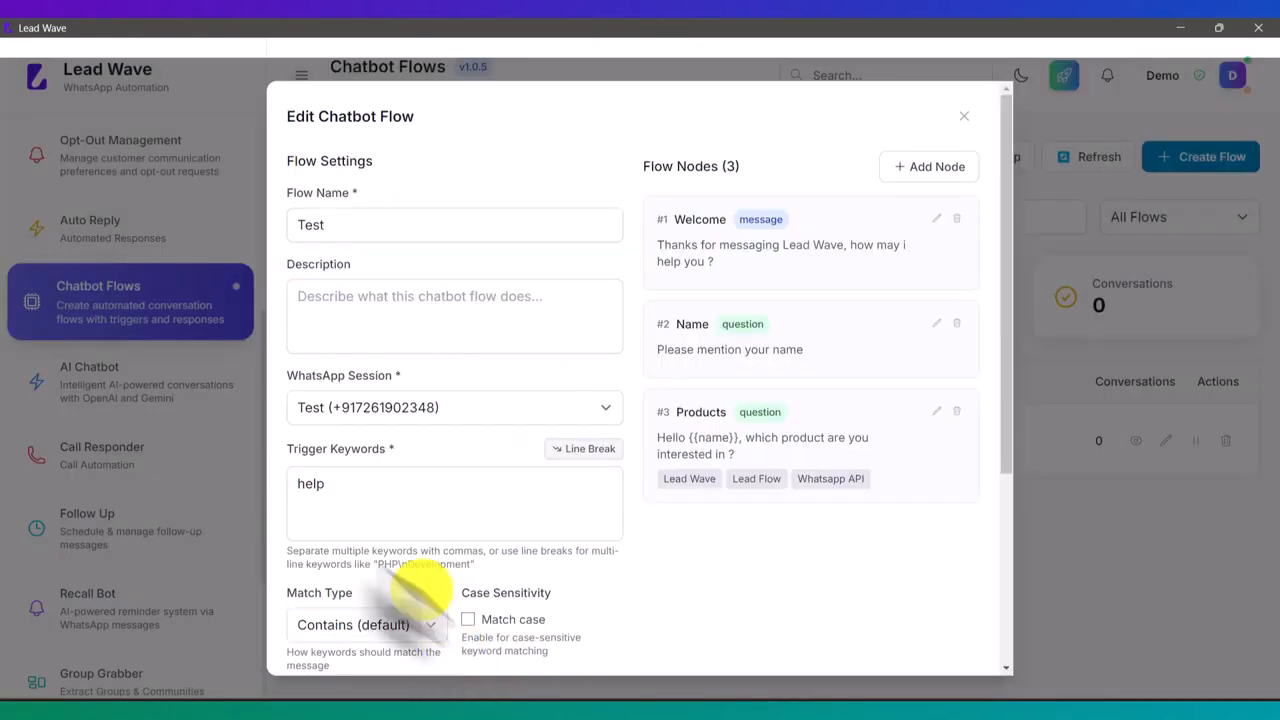
Close the flow editor and review the email configuration and email template sections in the application settings
{"action": "left_click", "coordinate": [964, 117]}
{"action": "scroll", "coordinate": [170, 390], "scroll_direction": "down", "scroll_amount": 2}
{"action": "scroll", "coordinate": [165, 380], "scroll_direction": "down", "scroll_amount": 1}
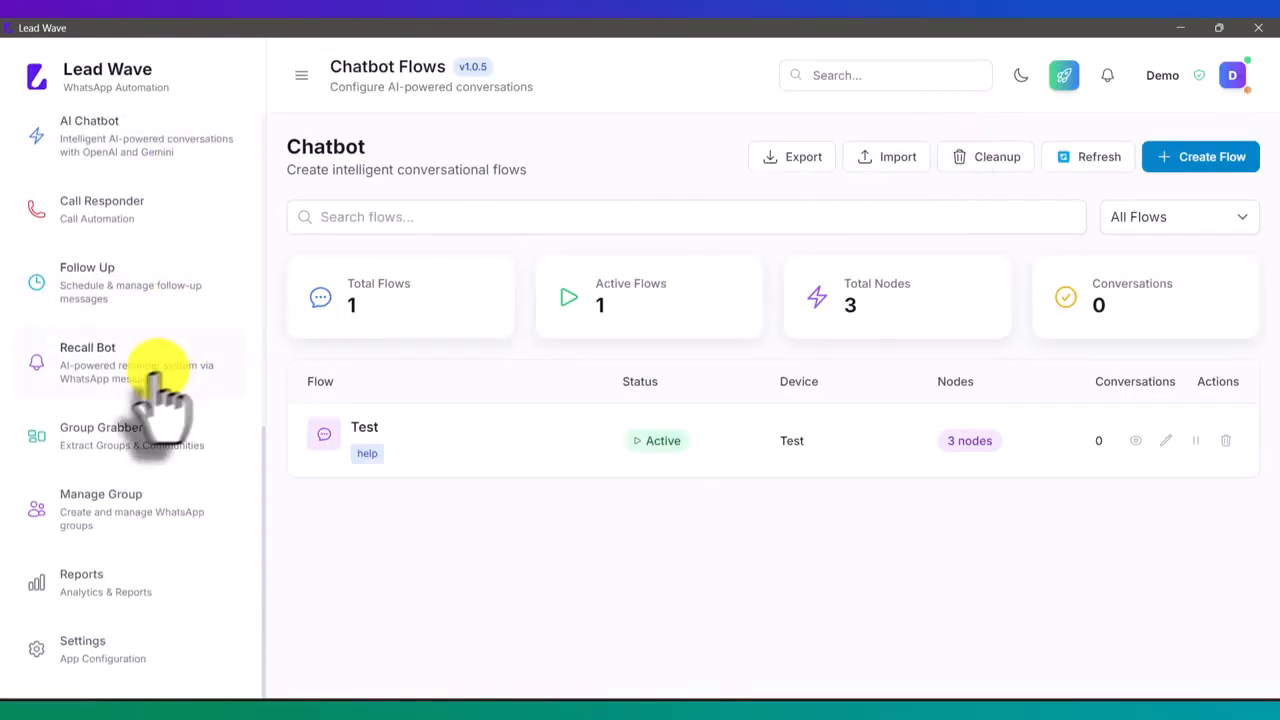
{"action": "left_click", "coordinate": [110, 652]}
{"action": "left_click", "coordinate": [662, 214]}
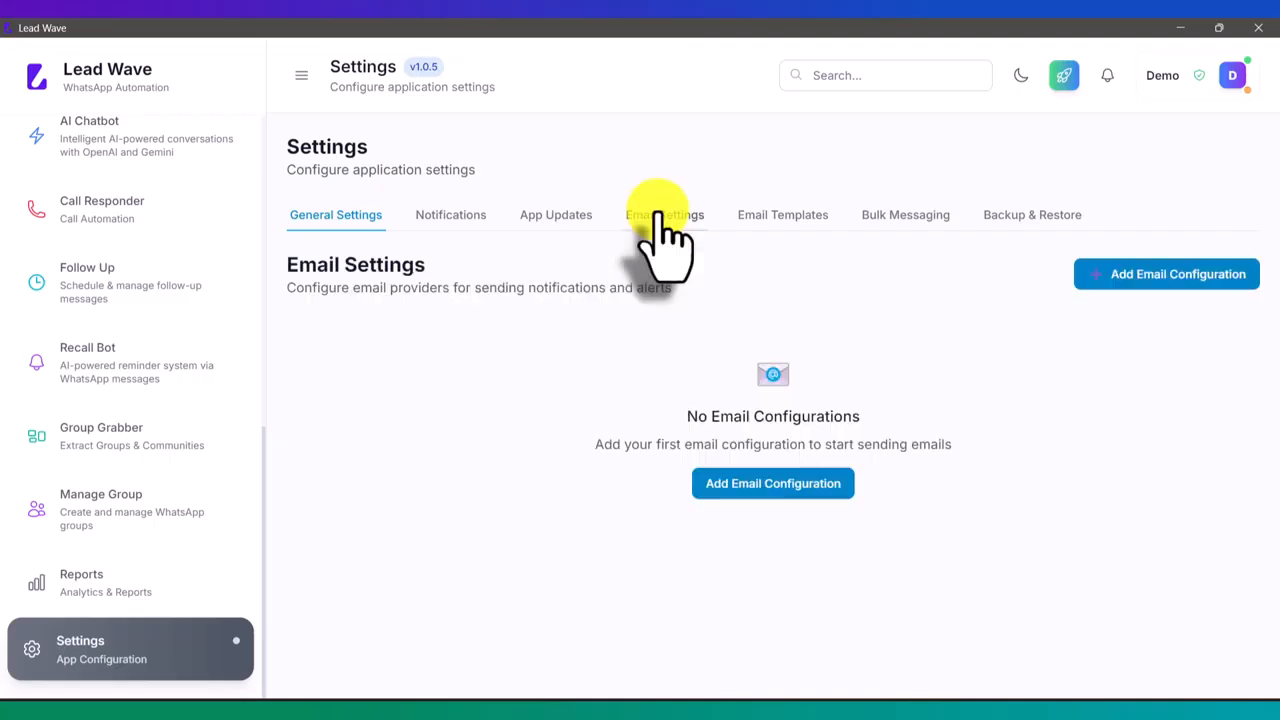
{"action": "left_click", "coordinate": [775, 218]}
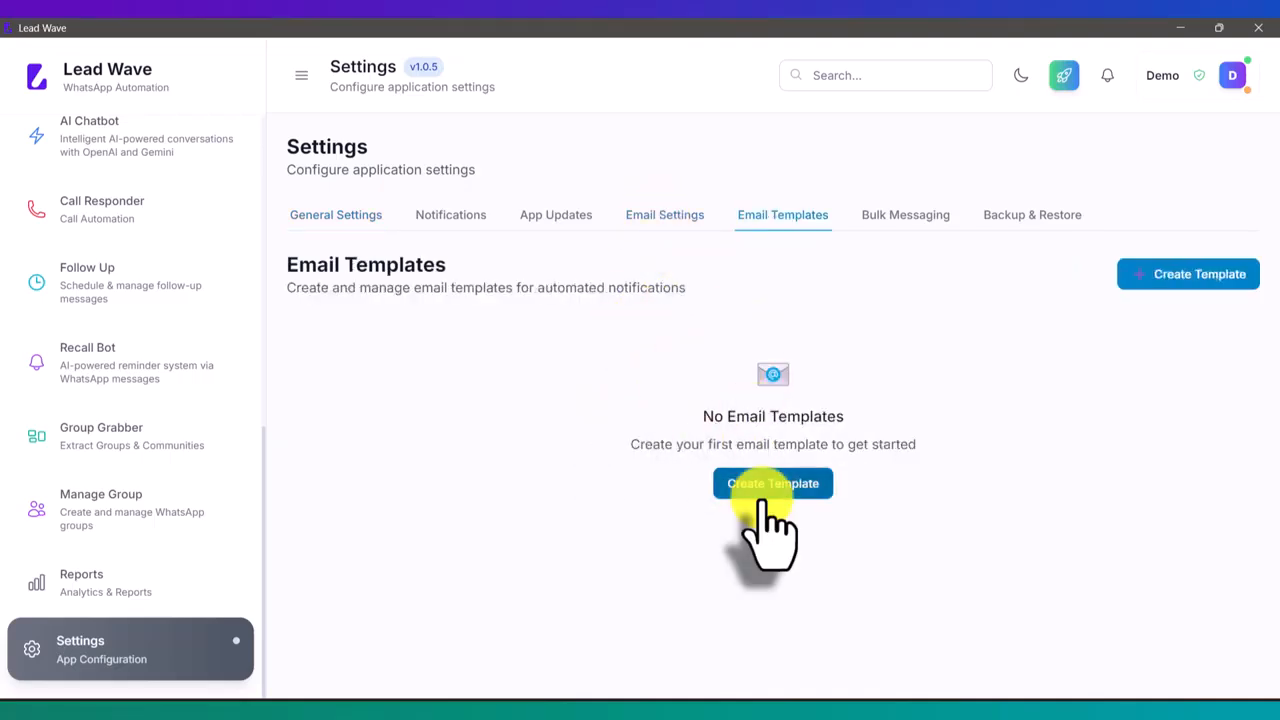
{"action": "left_click", "coordinate": [662, 214]}
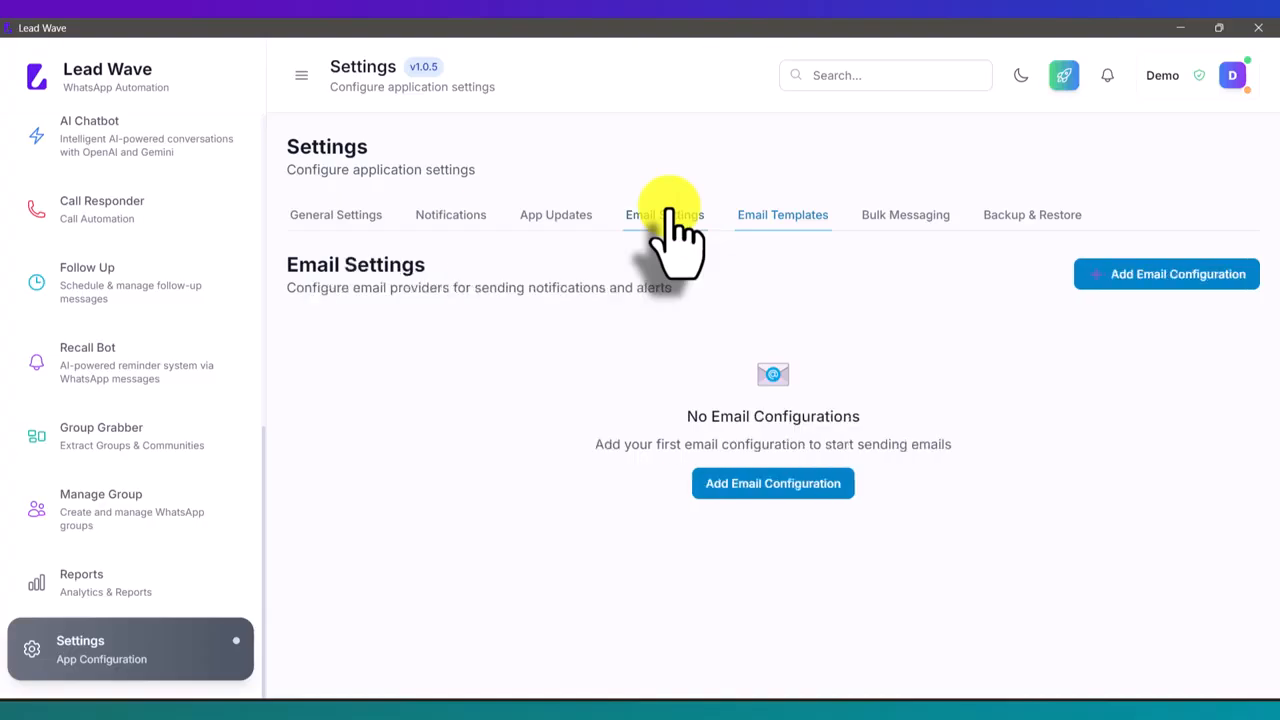
Return to Chatbot Flows and reopen the Test flow for editing
{"action": "scroll", "coordinate": [114, 440], "scroll_direction": "up", "scroll_amount": 2}
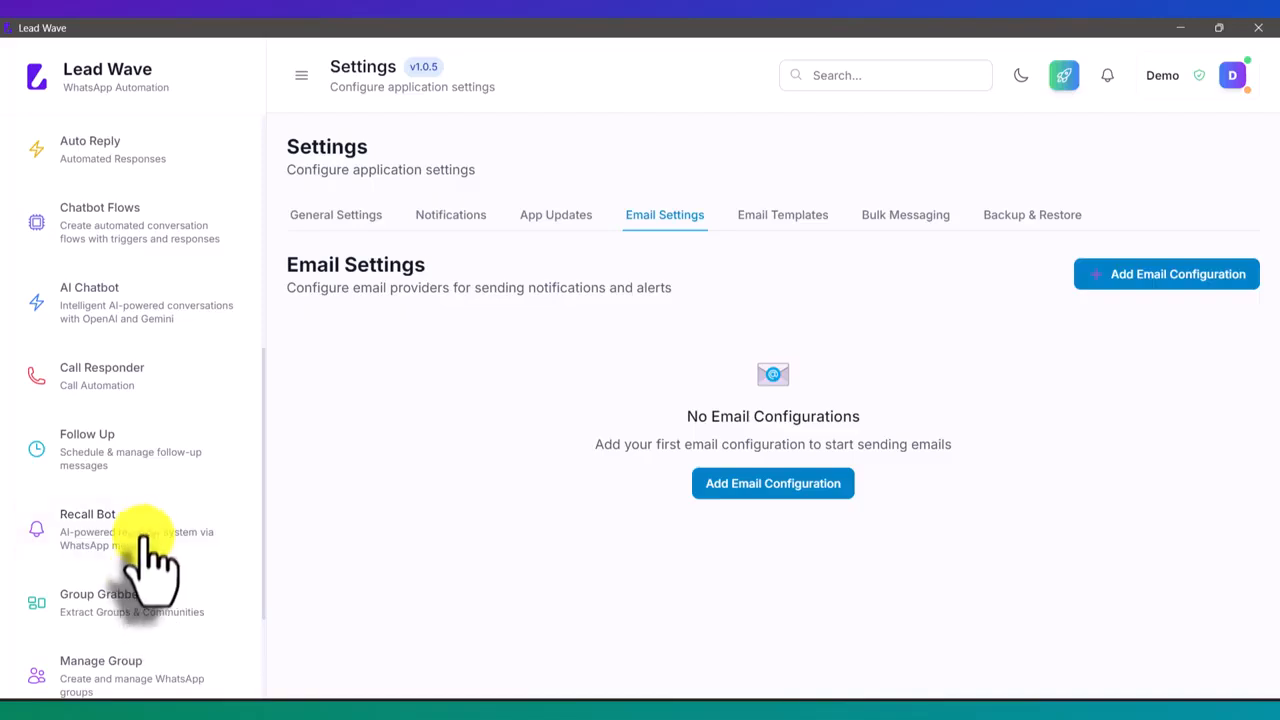
{"action": "scroll", "coordinate": [150, 548], "scroll_direction": "down", "scroll_amount": 1}
{"action": "scroll", "coordinate": [152, 535], "scroll_direction": "down", "scroll_amount": 1}
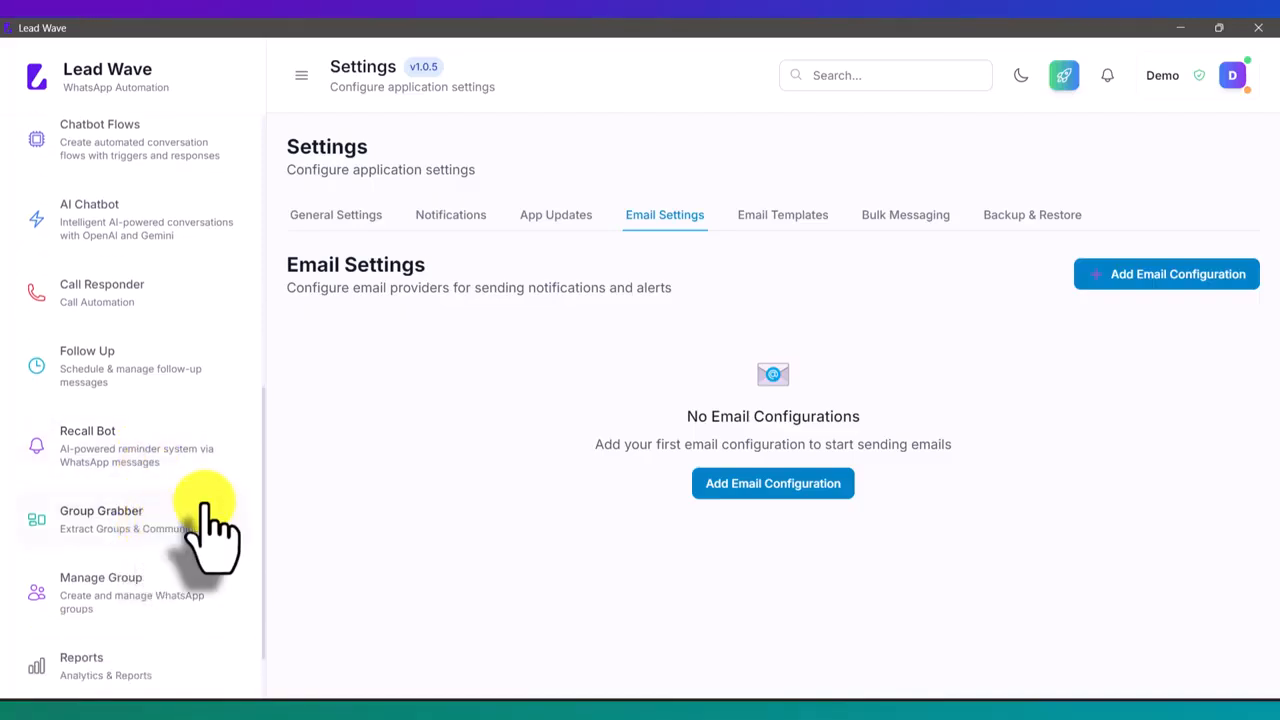
{"action": "scroll", "coordinate": [200, 515], "scroll_direction": "up", "scroll_amount": 1}
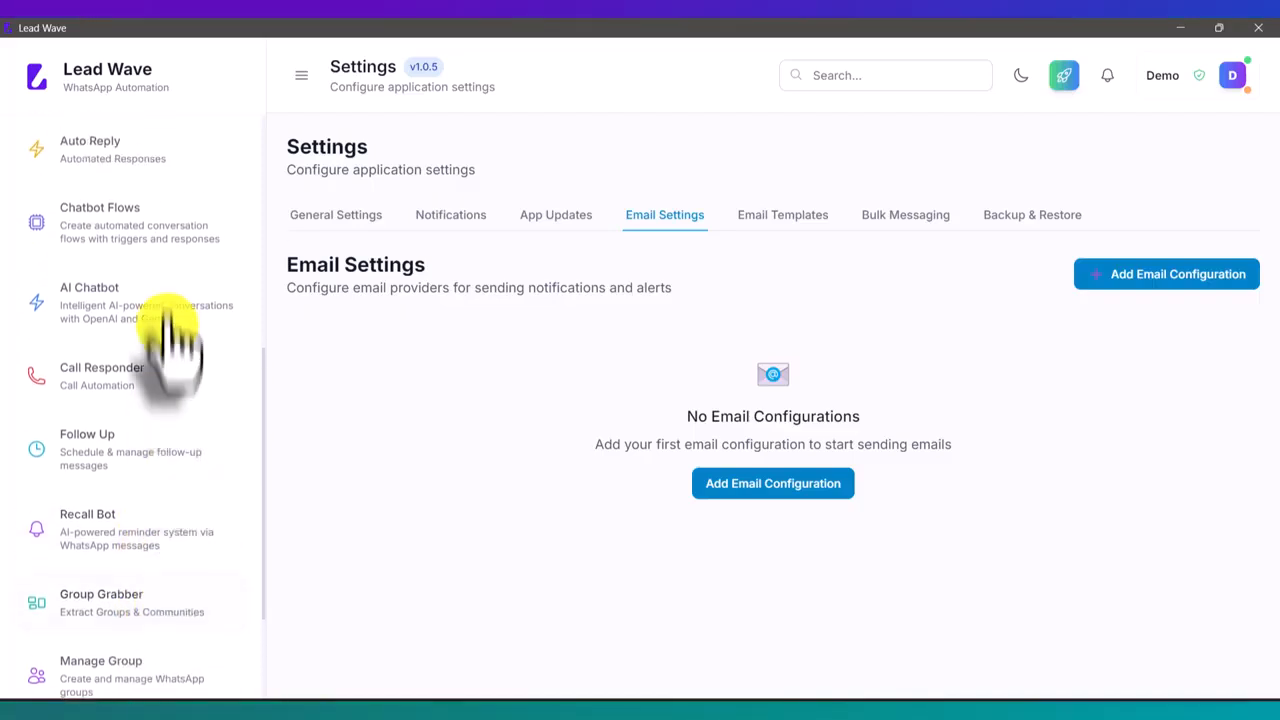
{"action": "left_click", "coordinate": [160, 228]}
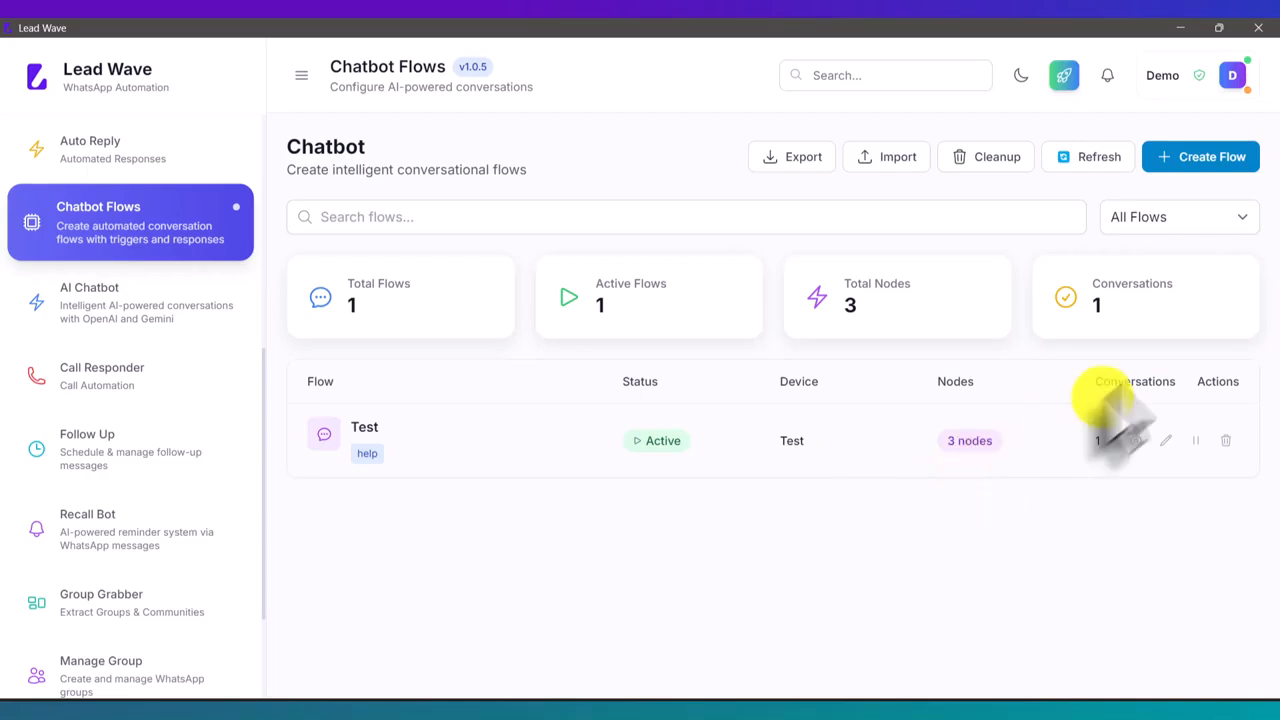
{"action": "left_click", "coordinate": [1165, 440]}
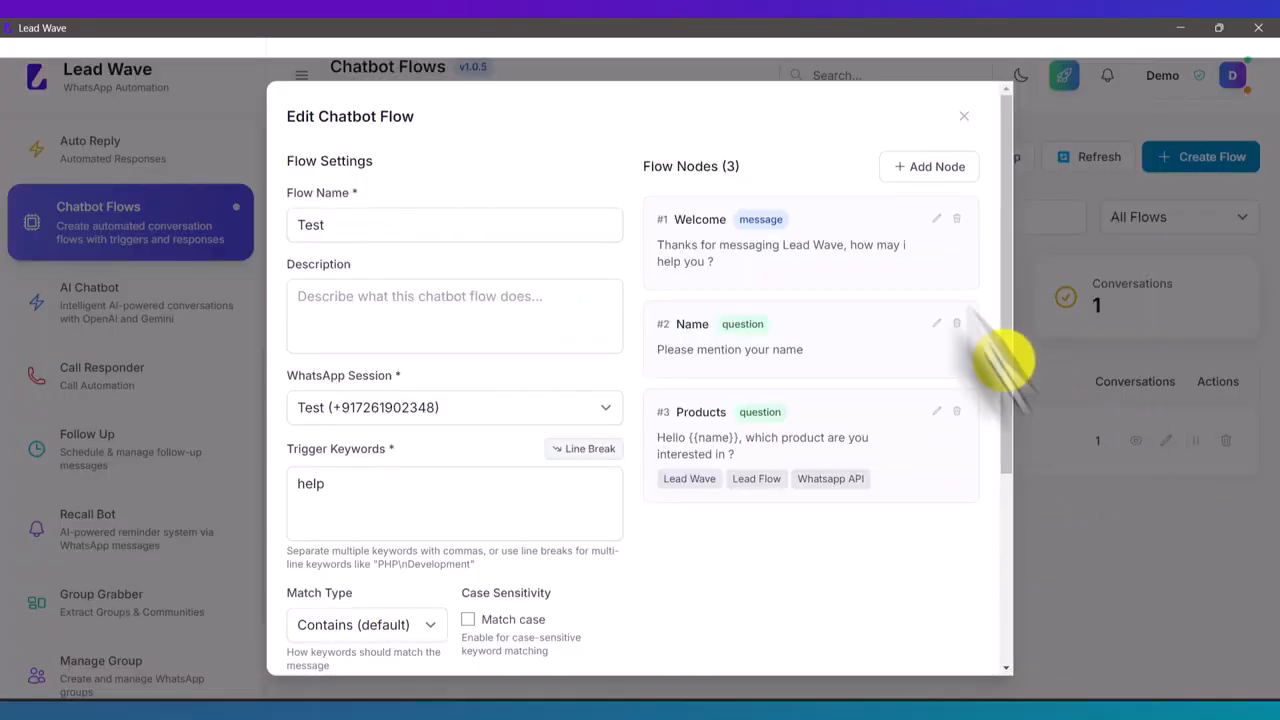
Start another Action node in the Test flow, review its webhook, path and next-node options, and discard it
{"action": "left_click", "coordinate": [930, 168]}
{"action": "scroll", "coordinate": [657, 314], "scroll_direction": "down", "scroll_amount": 1}
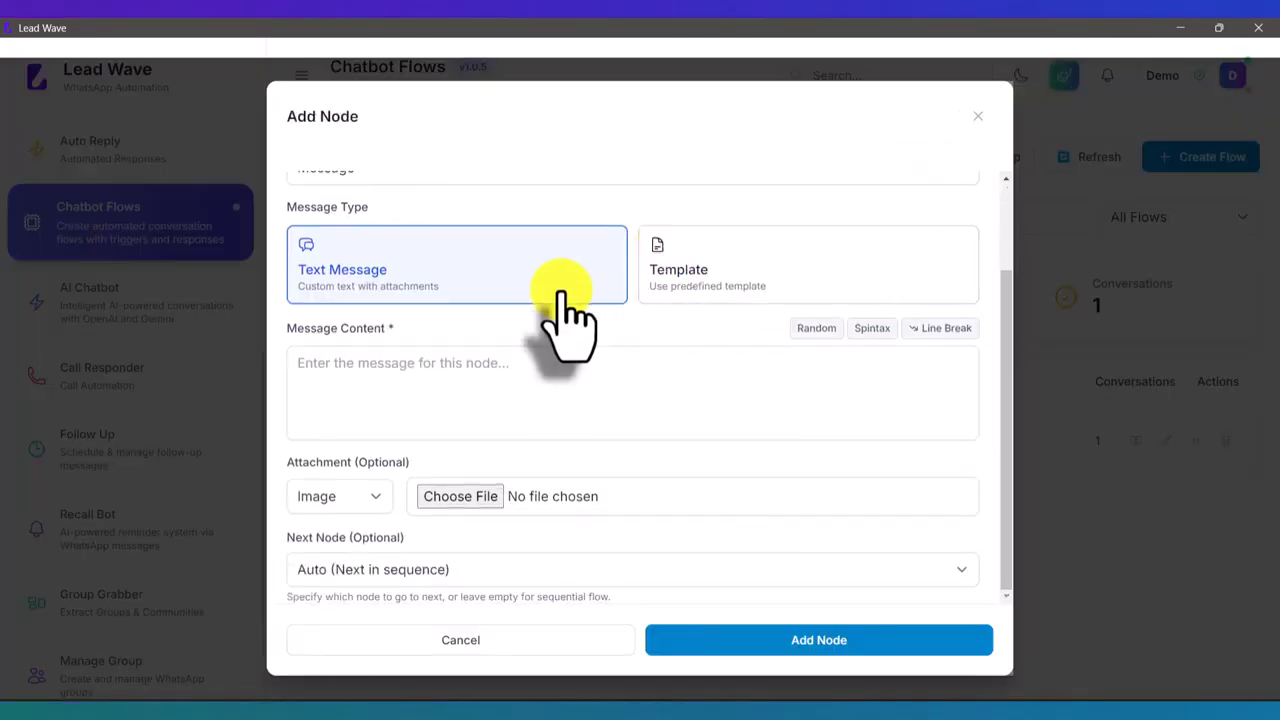
{"action": "scroll", "coordinate": [557, 290], "scroll_direction": "up", "scroll_amount": 1}
{"action": "left_click", "coordinate": [418, 285]}
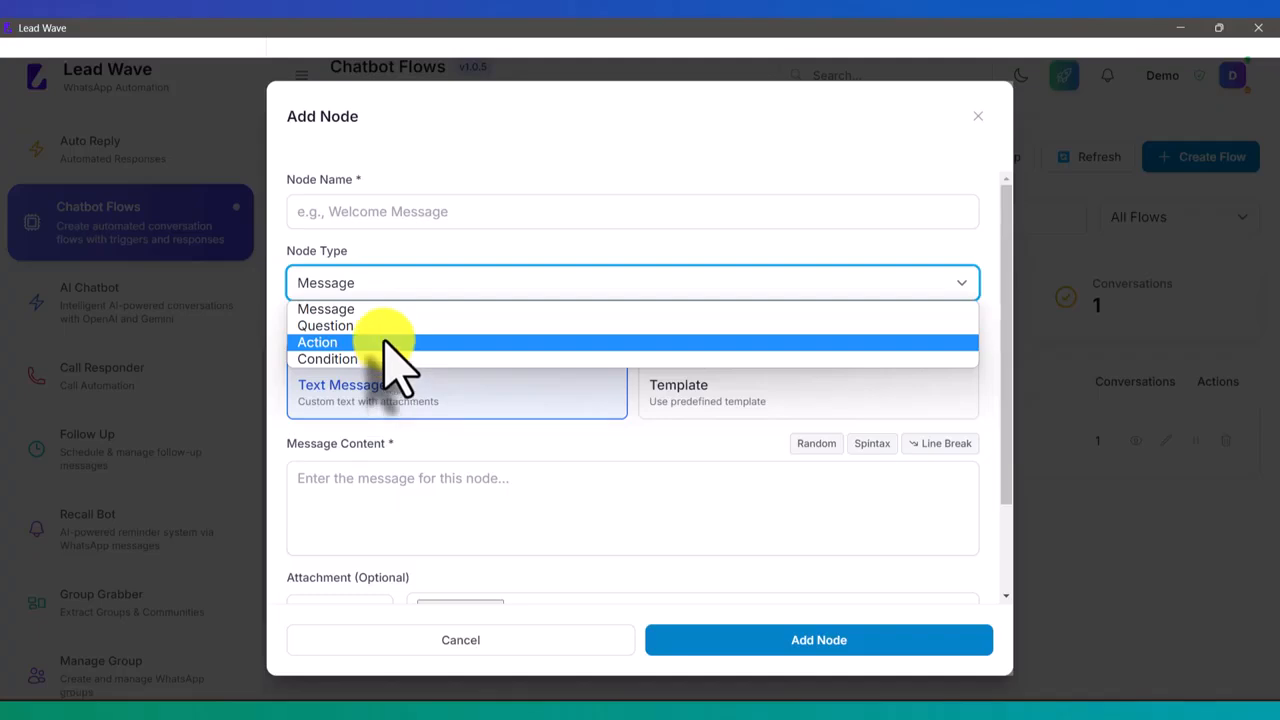
{"action": "left_click", "coordinate": [386, 343]}
{"action": "scroll", "coordinate": [466, 491], "scroll_direction": "down", "scroll_amount": 5}
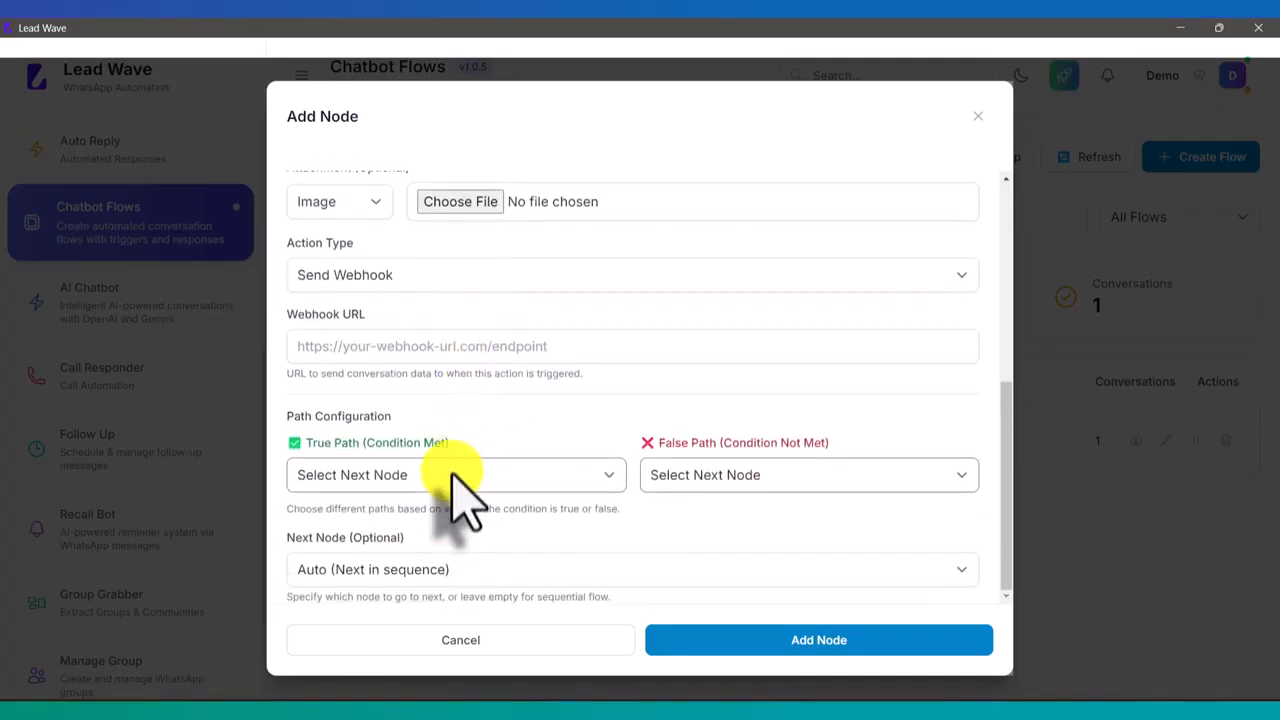
{"action": "scroll", "coordinate": [500, 437], "scroll_direction": "up", "scroll_amount": 5}
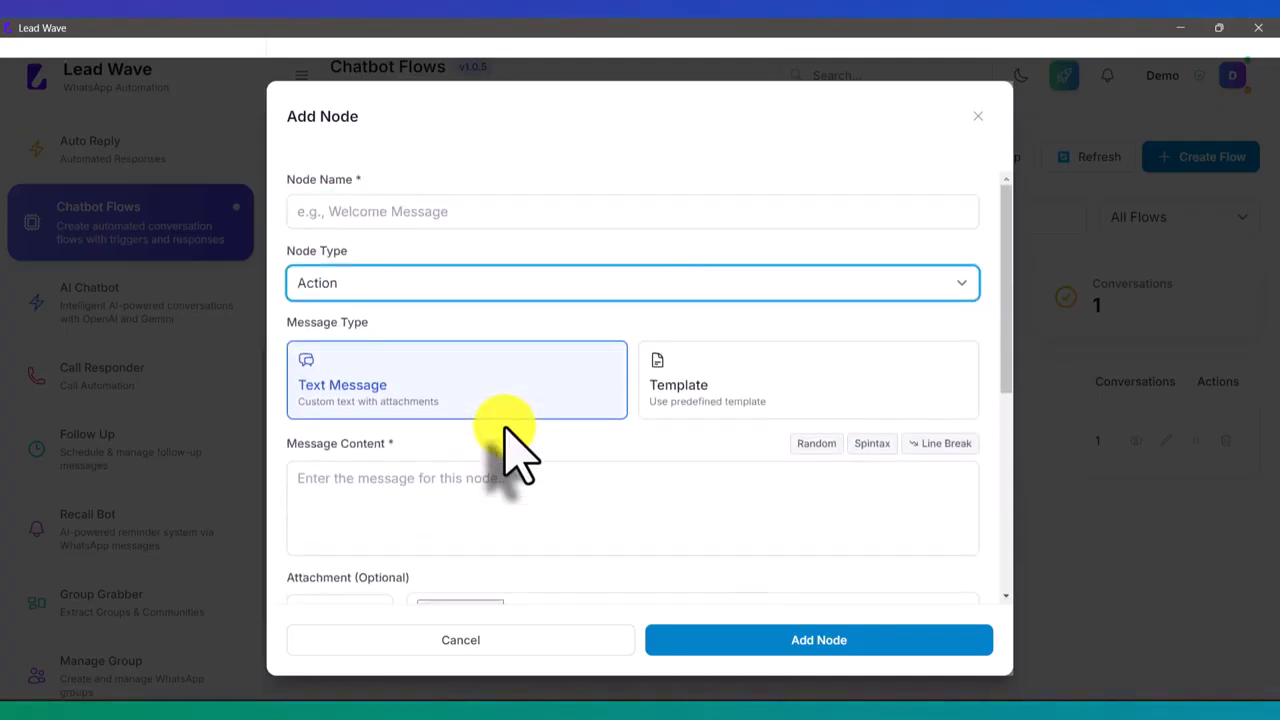
{"action": "left_click", "coordinate": [482, 640]}
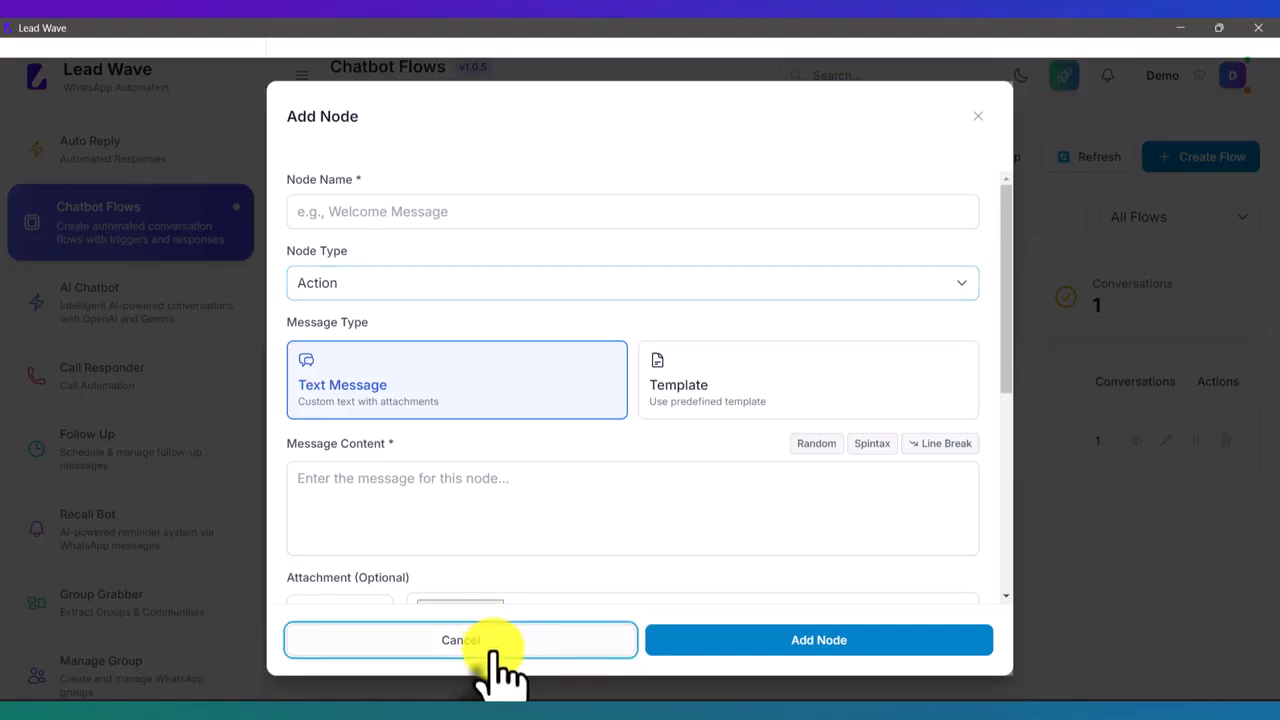